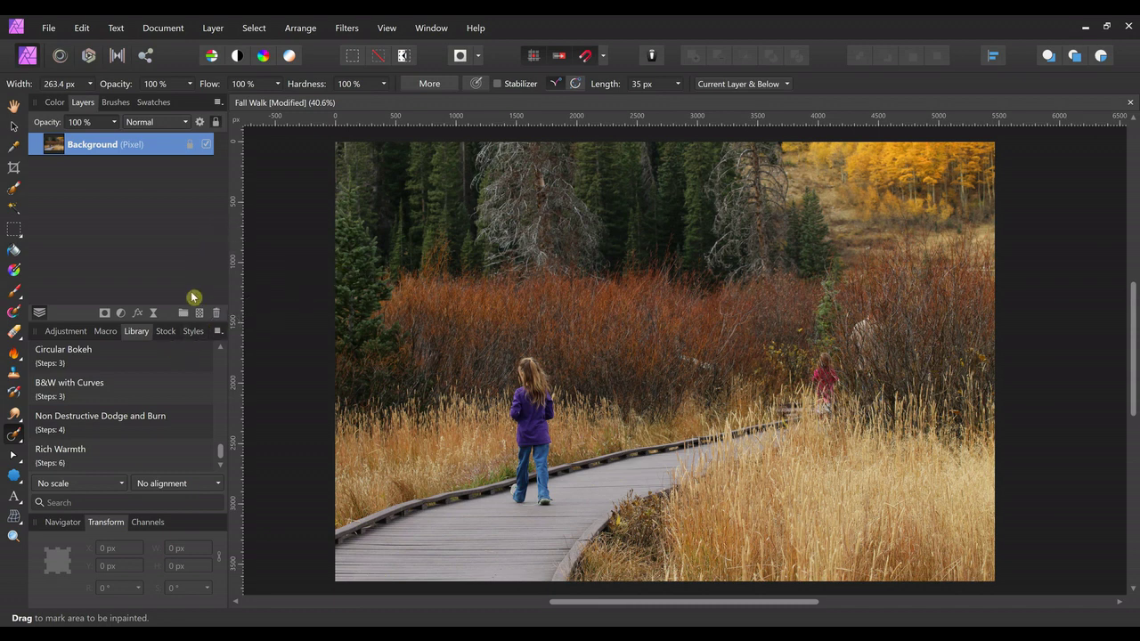
# Step: Add a new pixel layer and inpaint out the distant child, small evergreen and pale patches in the bushes, sampling Current Layer & Below
pyautogui.click(199, 313)
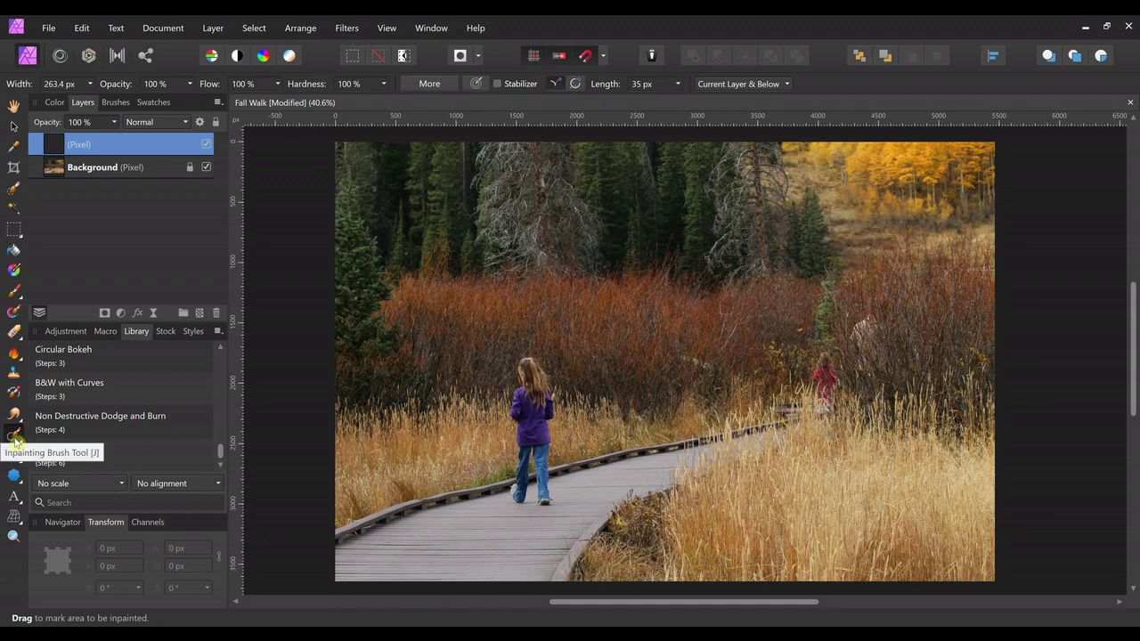
pyautogui.click(788, 85)
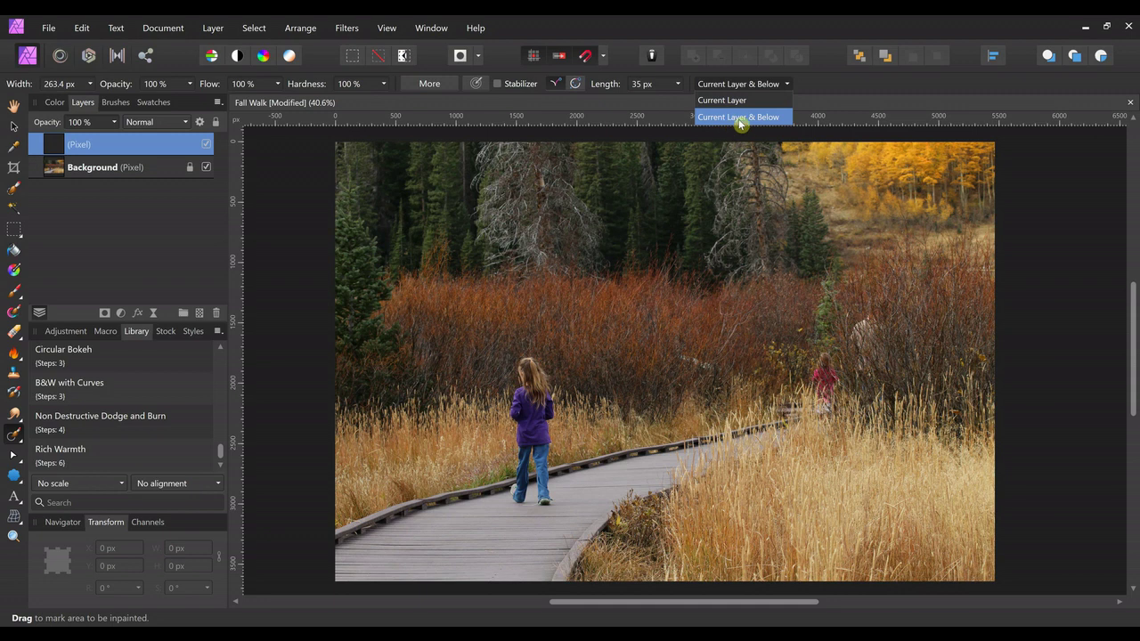
pyautogui.click(791, 84)
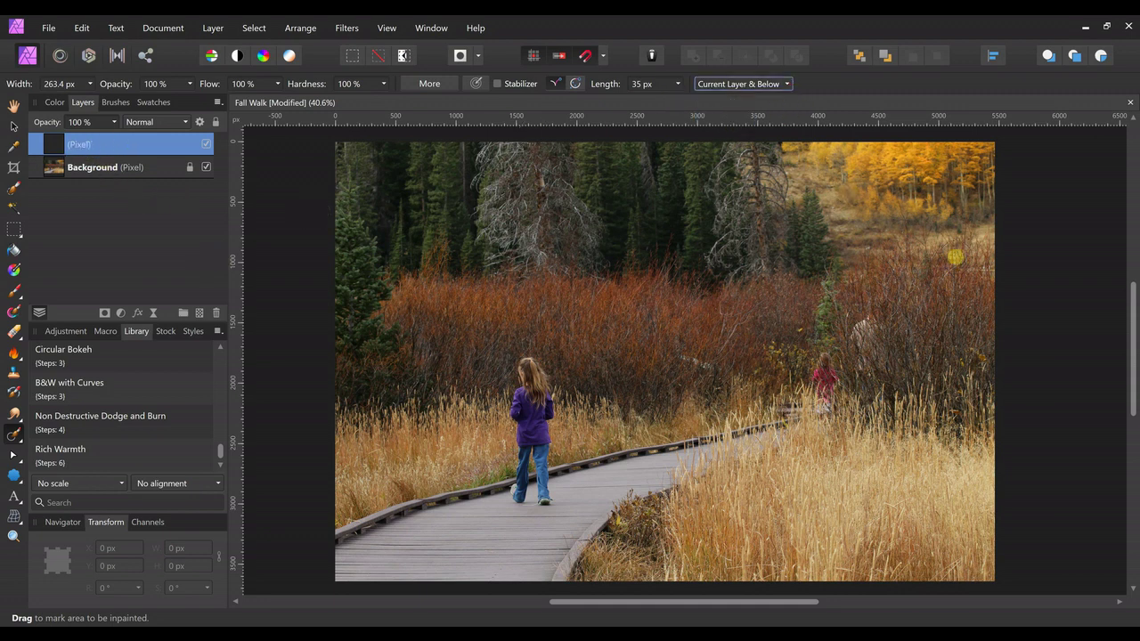
pyautogui.moveTo(878, 301); pyautogui.dragTo(878, 319)
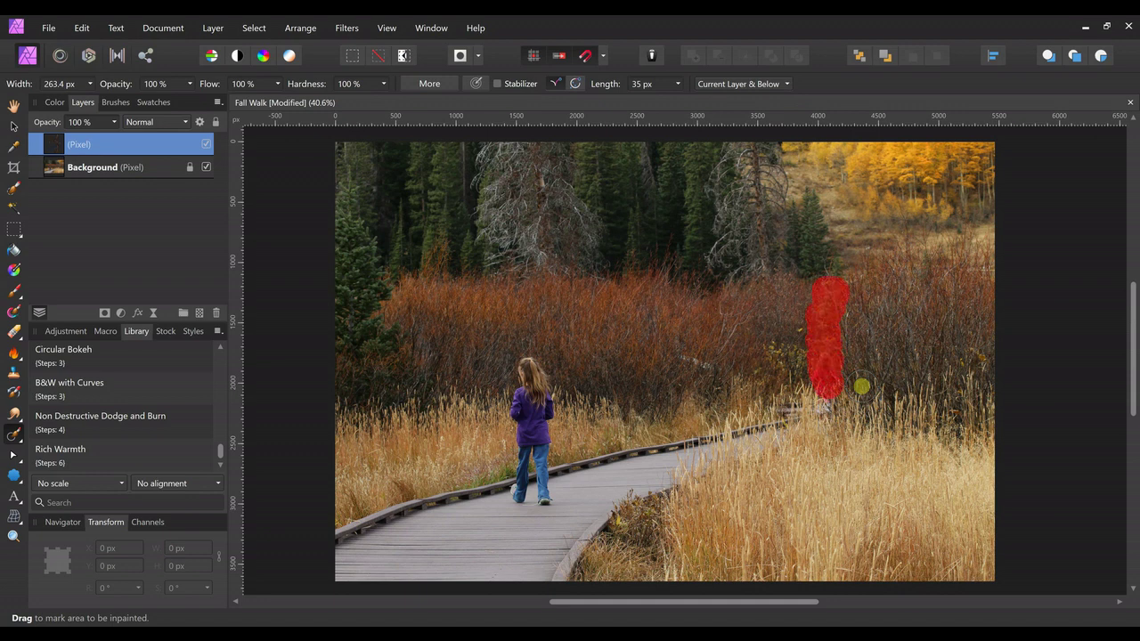
pyautogui.moveTo(825, 398); pyautogui.dragTo(823, 415)
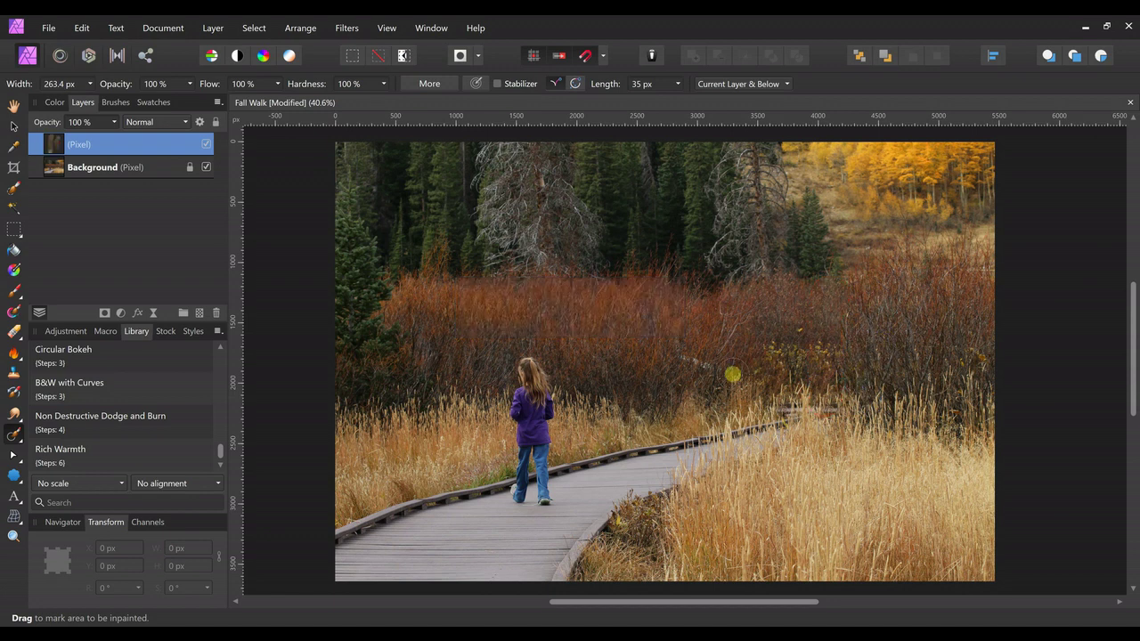
pyautogui.moveTo(695, 364); pyautogui.dragTo(714, 363)
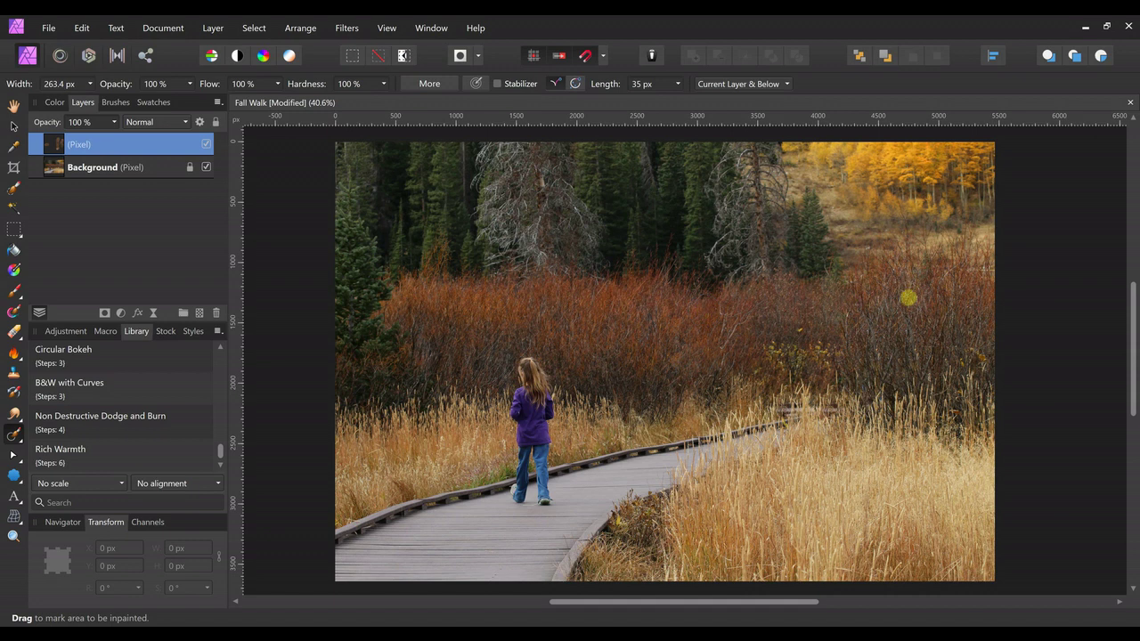
# Step: Clone clean red bush texture over the yellow leaves and leftover spots where the distant child stood
pyautogui.click(14, 374)
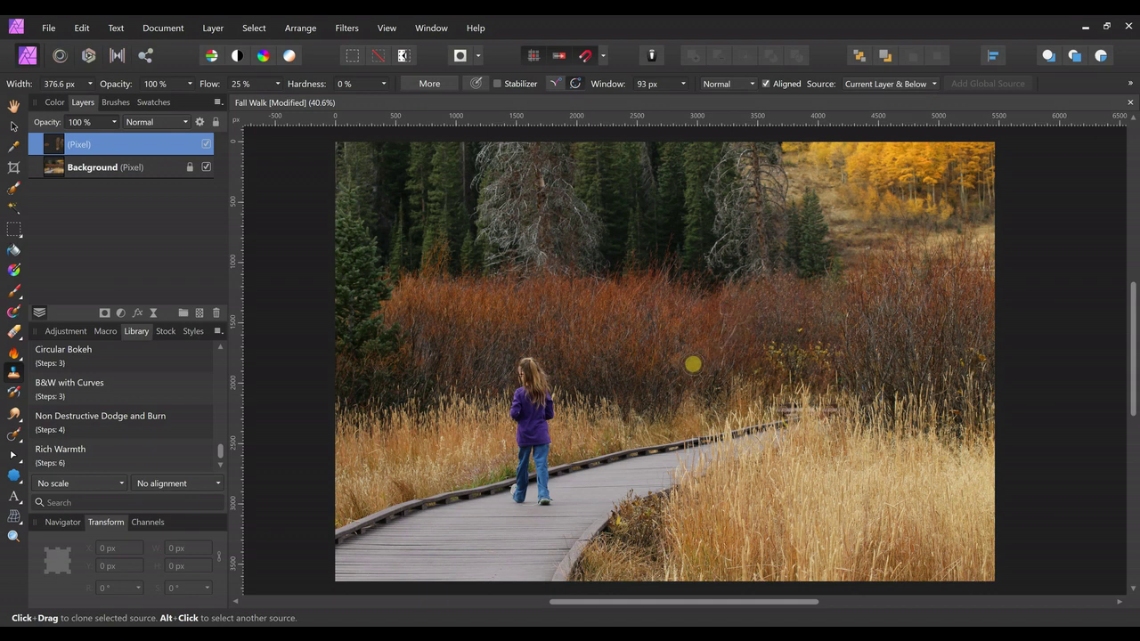
pyautogui.keyDown('alt'); pyautogui.click(690, 355); pyautogui.keyUp('alt')
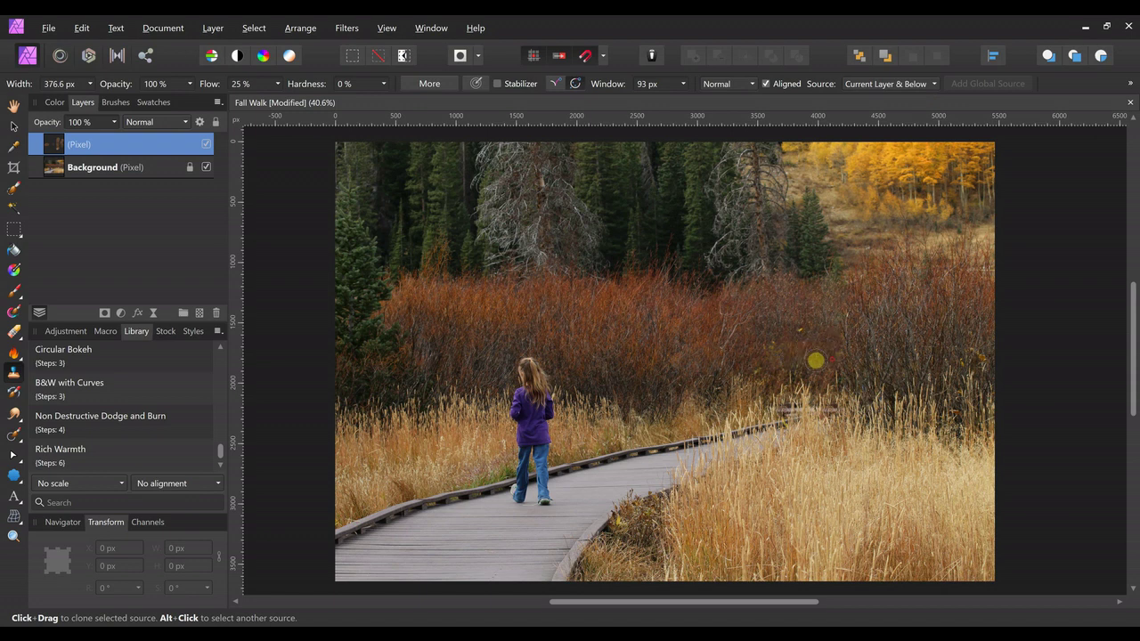
pyautogui.keyDown('alt'); pyautogui.click(703, 330); pyautogui.keyUp('alt')
# Step: Apply the Rich Warmth macro with White Balance 40%, Tint -21% and Overlay blending
pyautogui.click(102, 458)
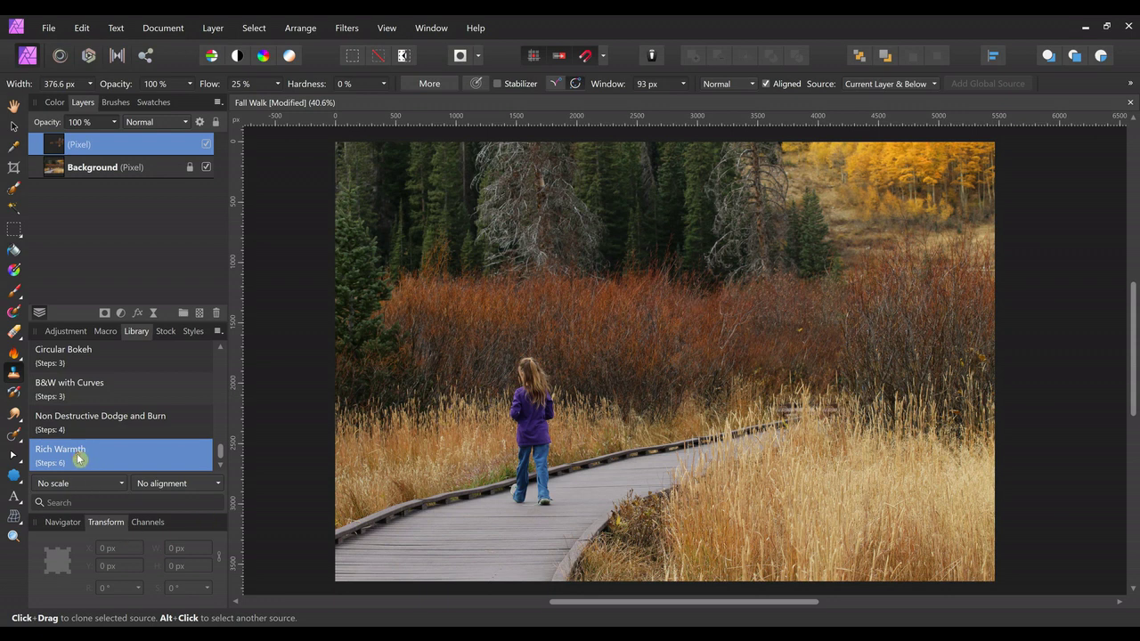
pyautogui.click(79, 457)
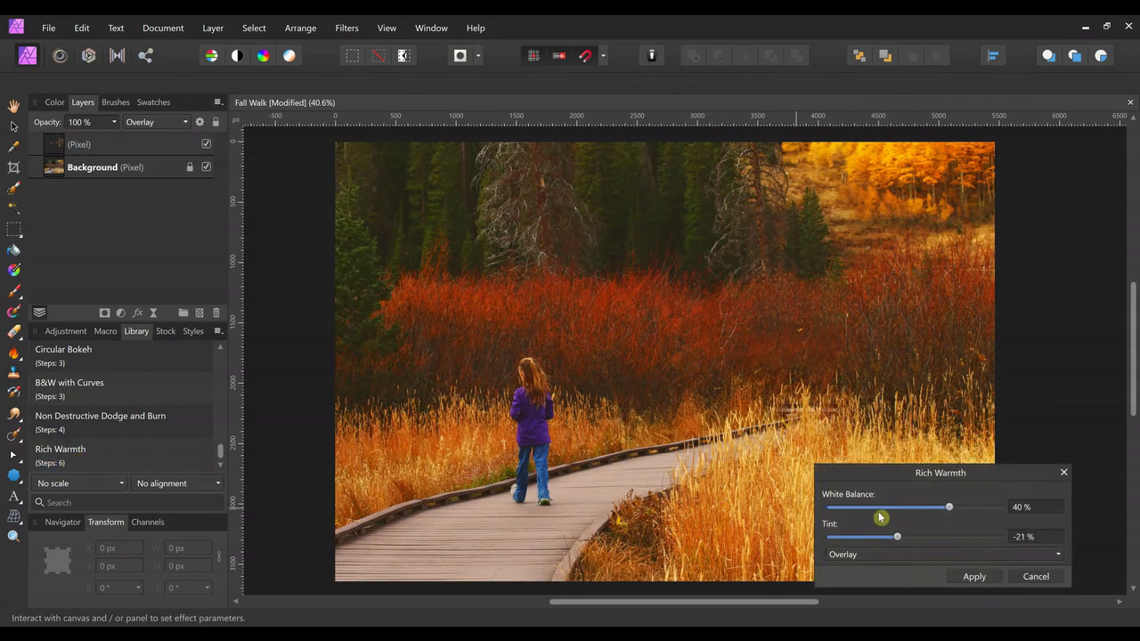
pyautogui.click(968, 578)
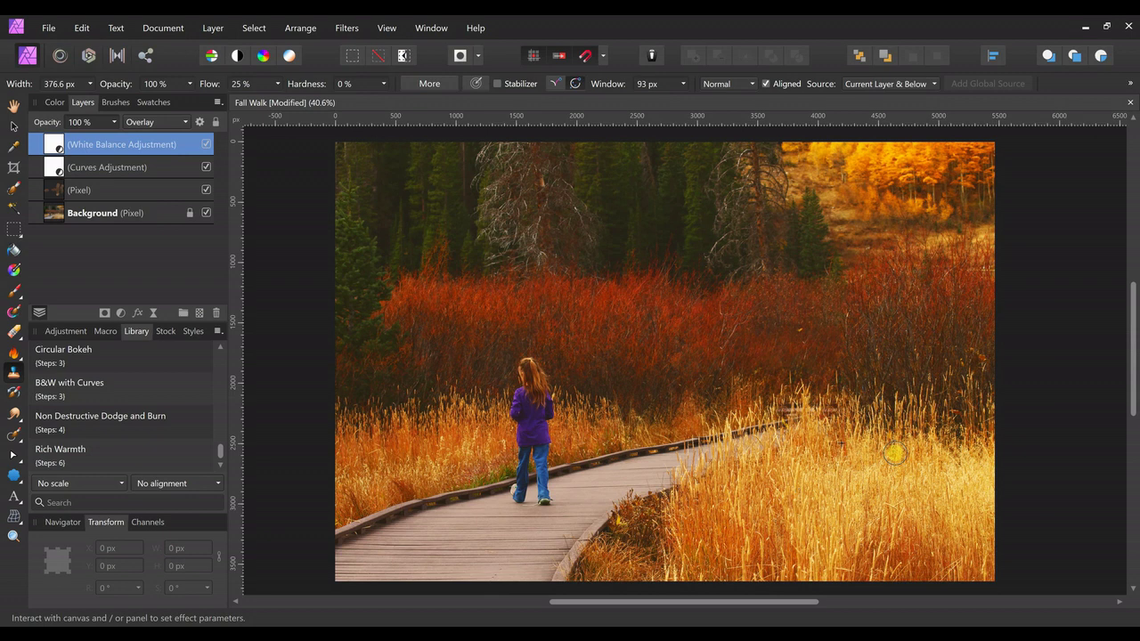
# Step: Adjust the macro's Curves layer by raising the midpoint slightly above the diagonal and lowering the black point a little
pyautogui.doubleClick(56, 169)
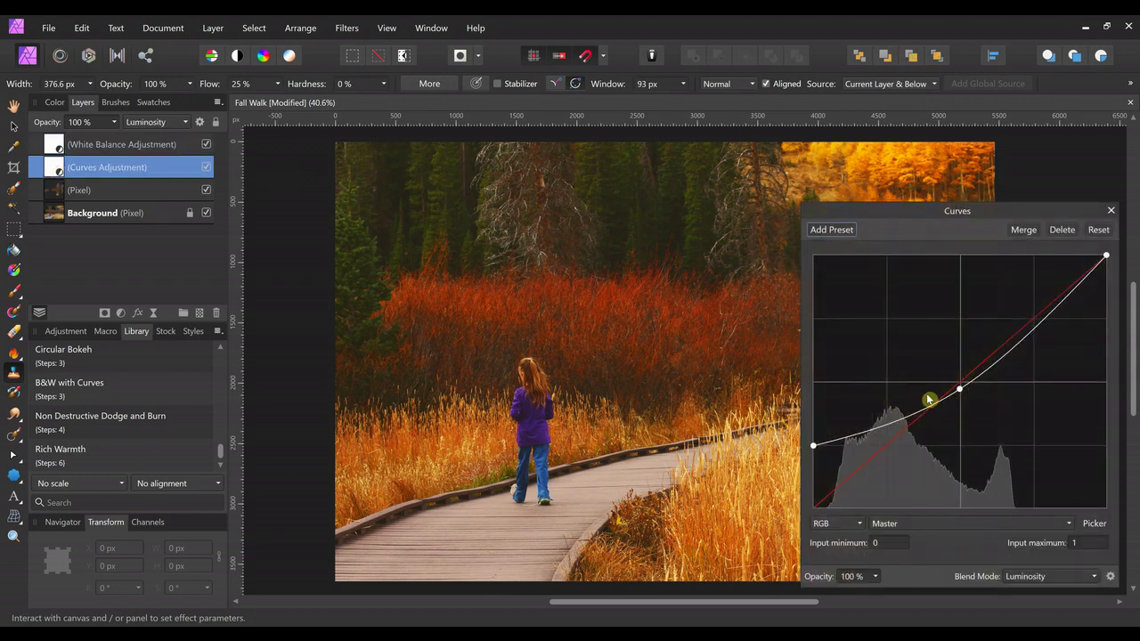
pyautogui.moveTo(960, 389); pyautogui.dragTo(962, 375)
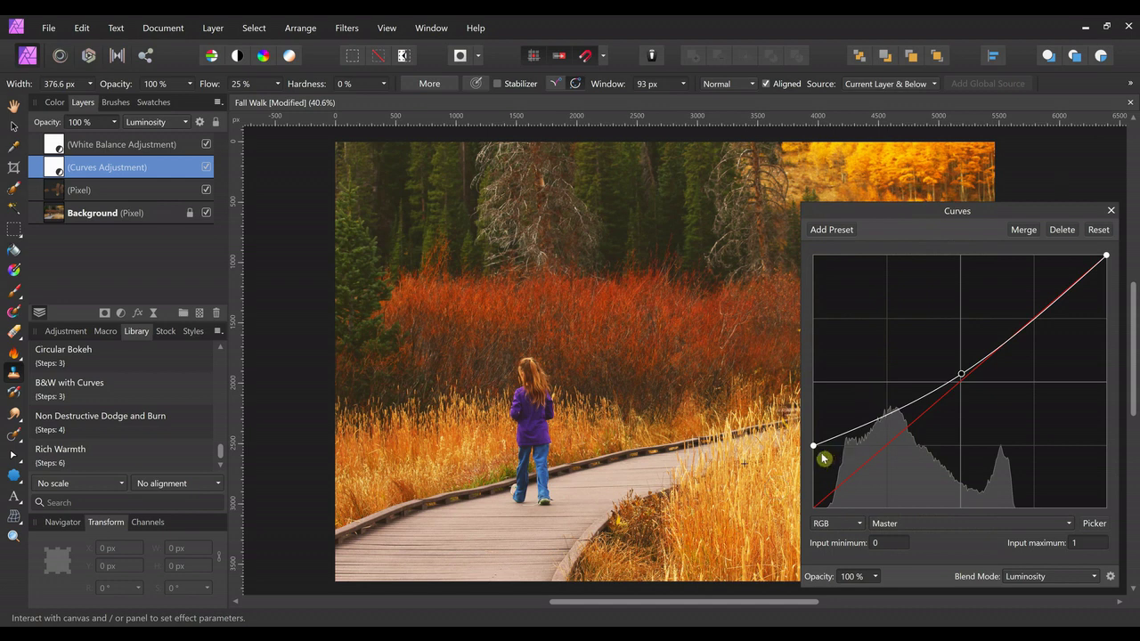
pyautogui.moveTo(813, 446); pyautogui.dragTo(814, 453)
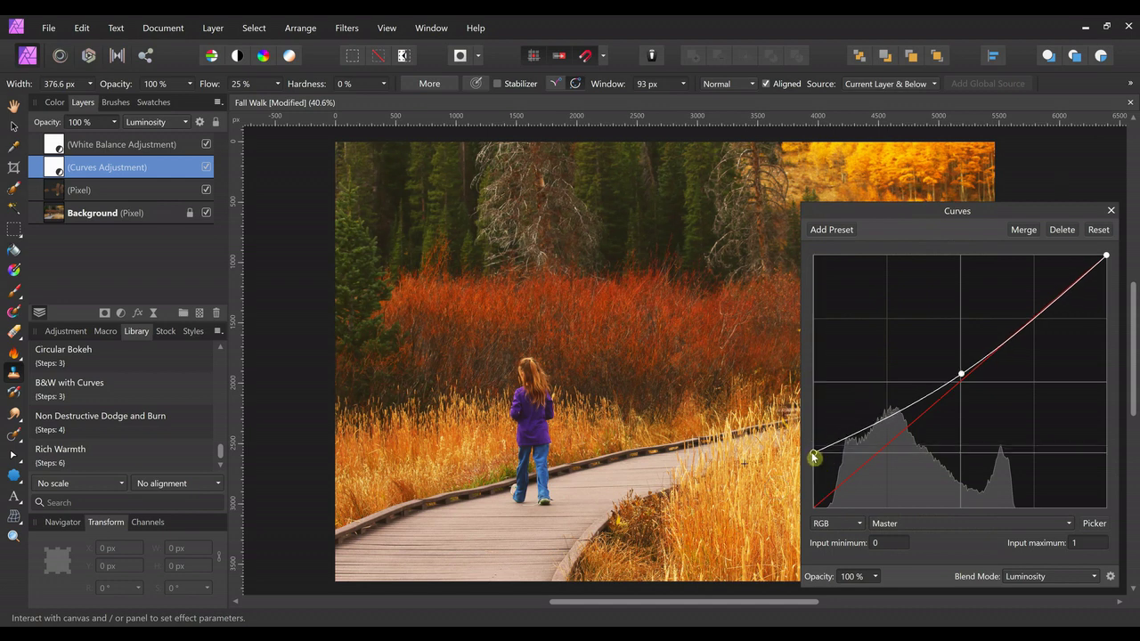
pyautogui.click(1111, 211)
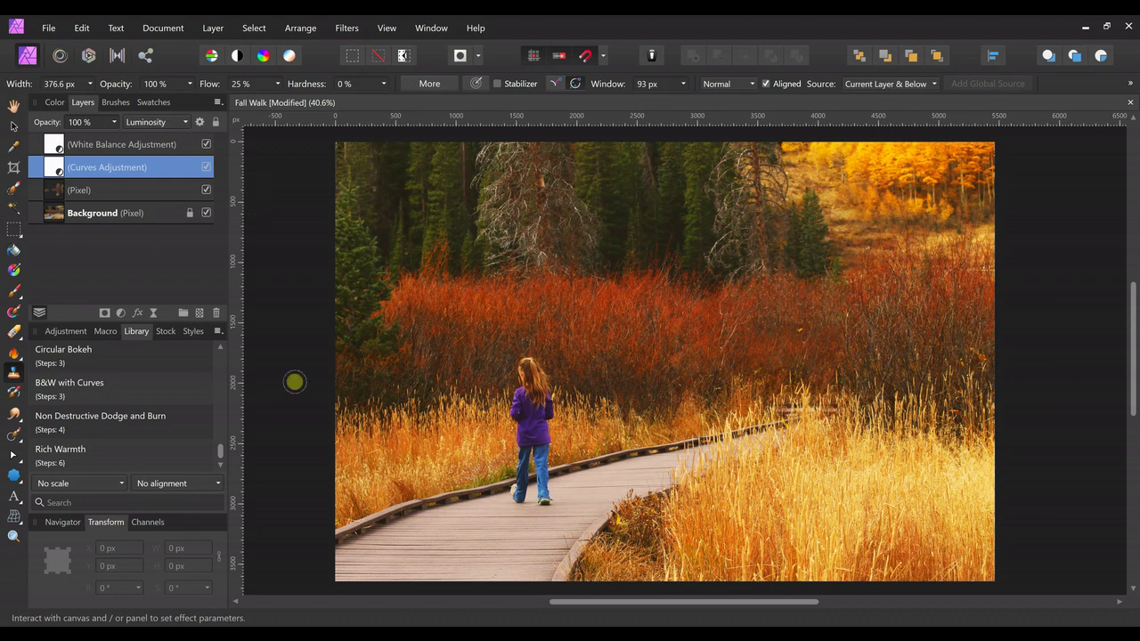
# Step: Add a Selective Color adjustment and place it at the top of the layer stack
pyautogui.click(120, 313)
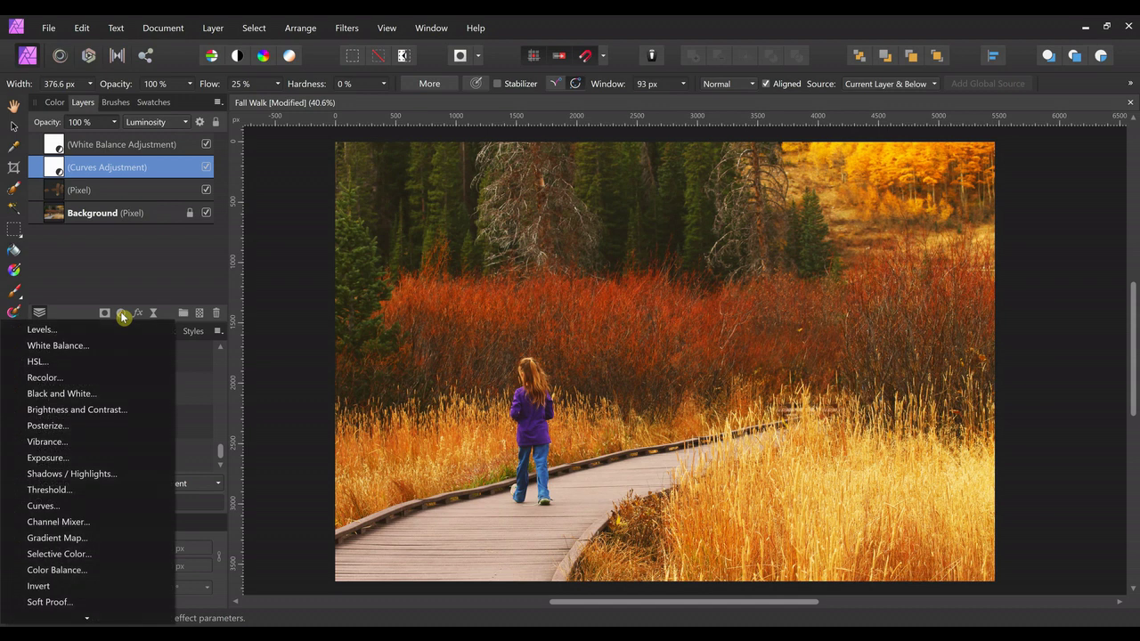
pyautogui.click(71, 554)
pyautogui.moveTo(54, 167); pyautogui.dragTo(77, 141)
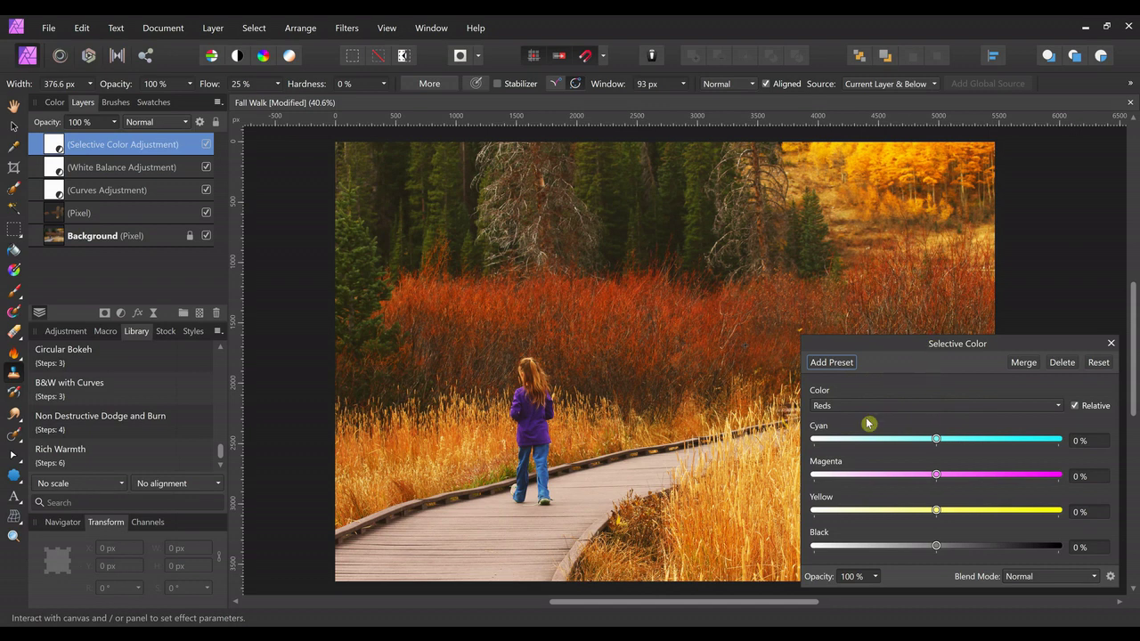
# Step: For the Yellows in the Selective Color adjustment, set Cyan to -50%, Magenta to -63% and Black to -36%
pyautogui.click(1061, 409)
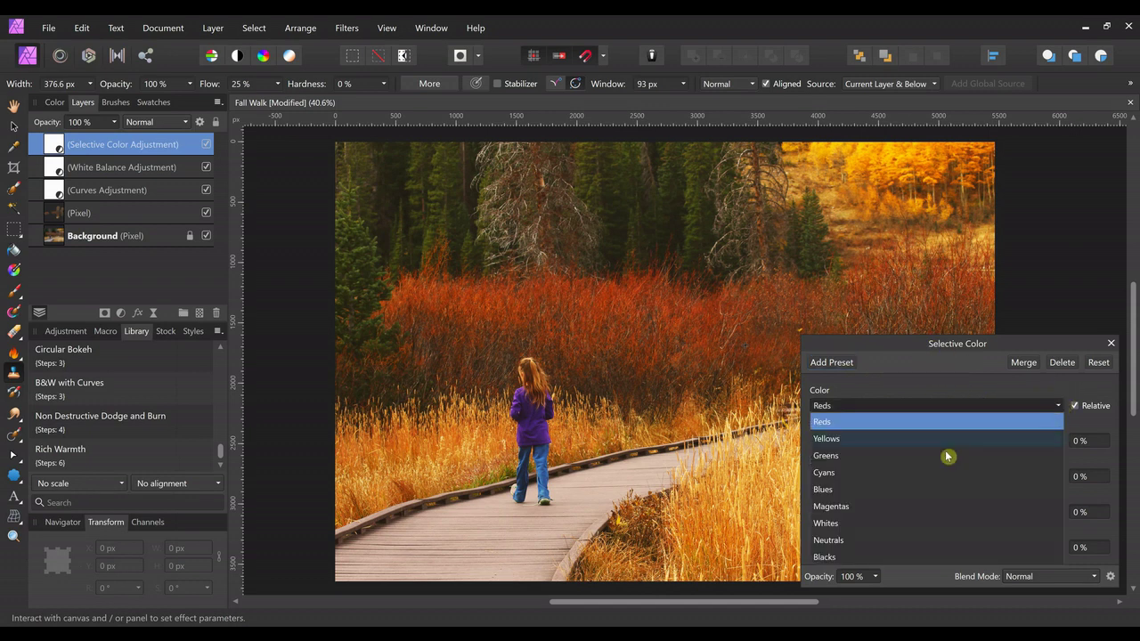
pyautogui.click(870, 444)
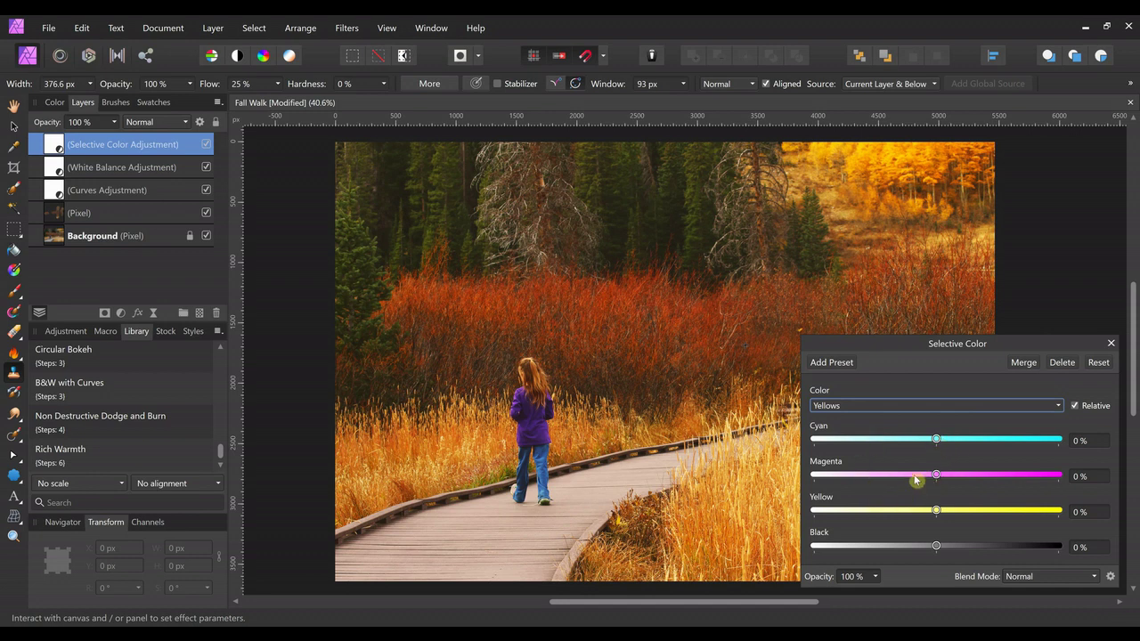
pyautogui.moveTo(937, 477); pyautogui.dragTo(874, 510)
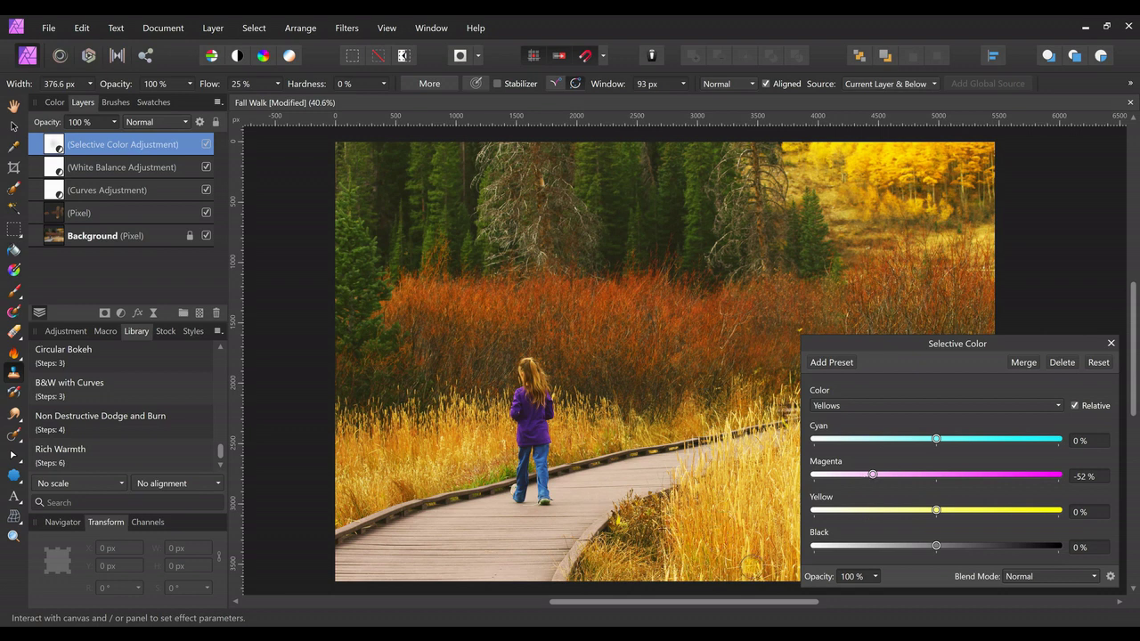
pyautogui.moveTo(934, 553); pyautogui.dragTo(892, 563)
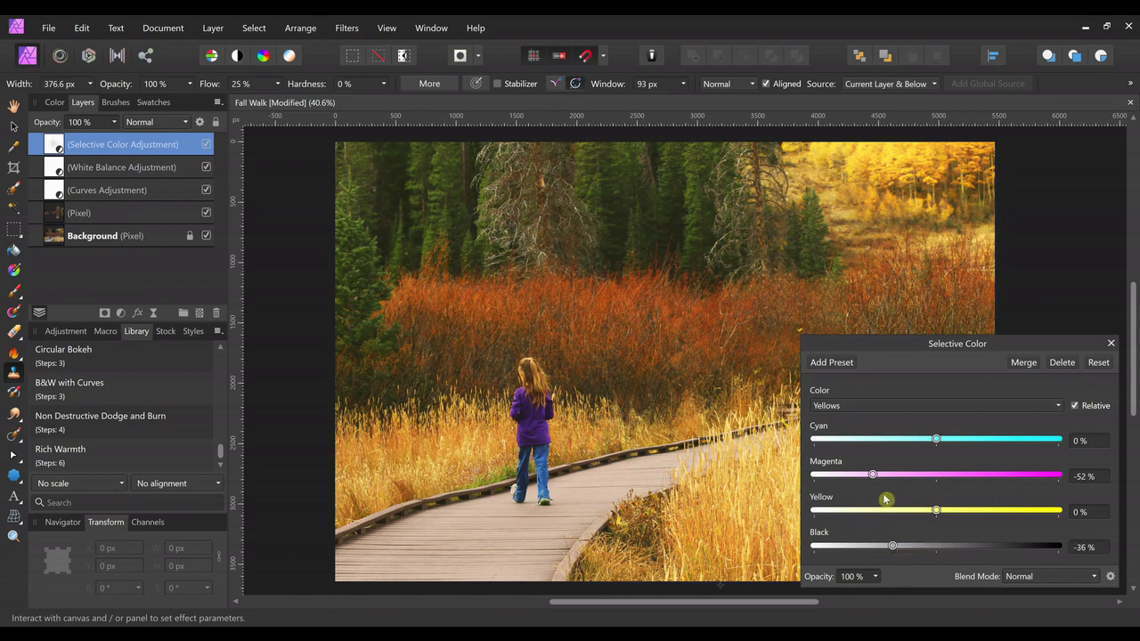
pyautogui.moveTo(869, 479); pyautogui.dragTo(859, 481)
pyautogui.moveTo(937, 439); pyautogui.dragTo(876, 453)
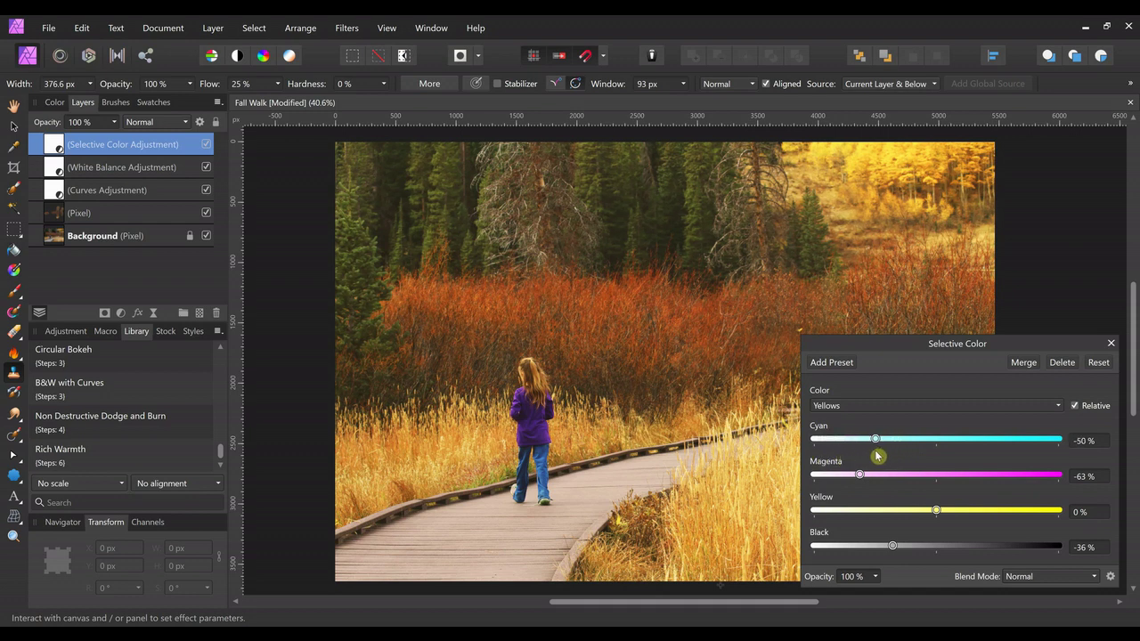
pyautogui.click(1111, 343)
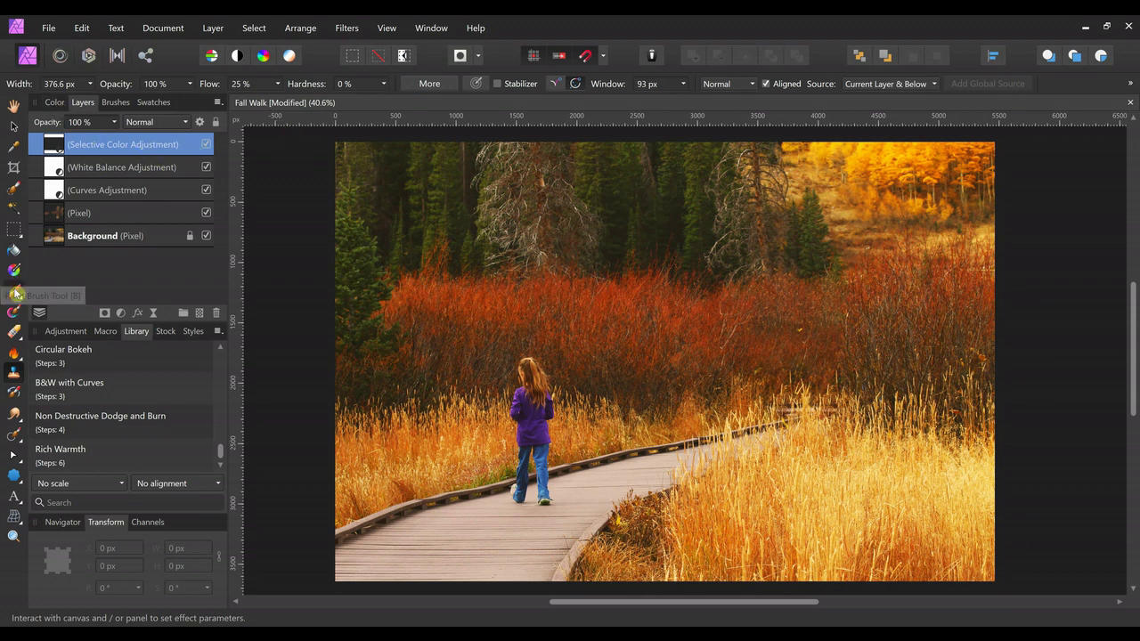
# Step: Invert the Selective Color mask and paint white over the grass and yellow trees to reveal the adjustment there
pyautogui.click(15, 292)
pyautogui.click(57, 102)
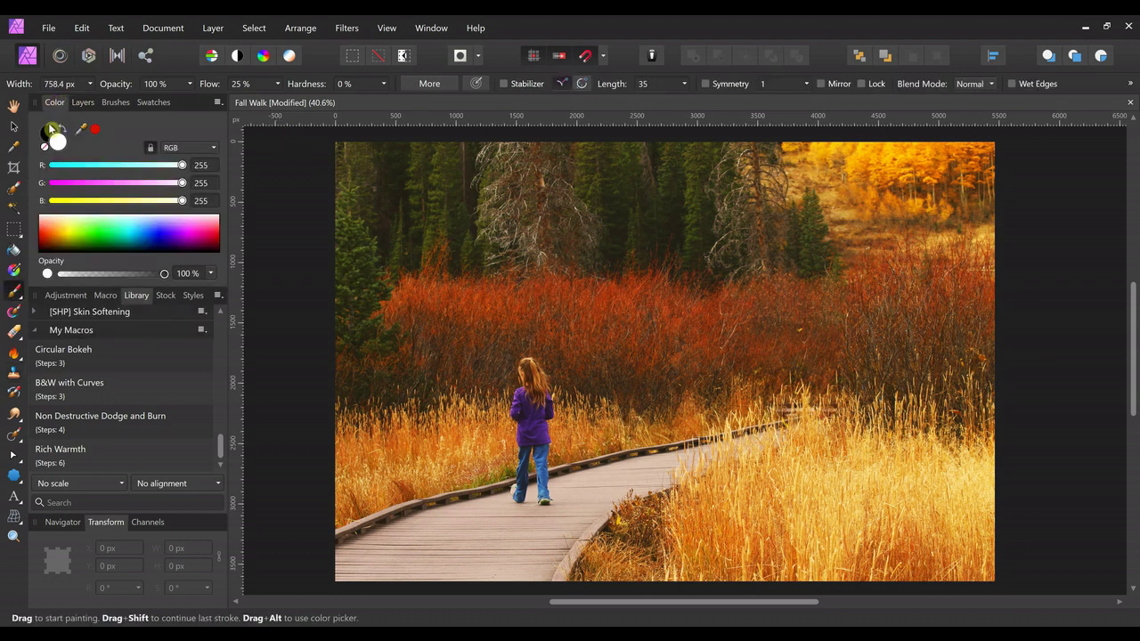
pyautogui.click(82, 103)
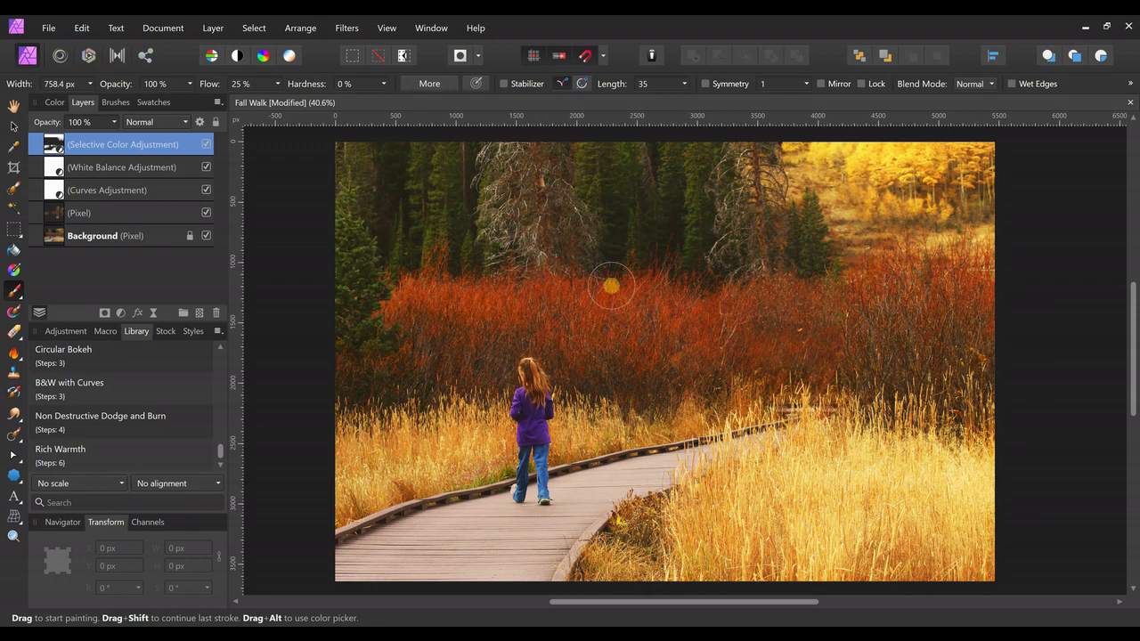
# Step: Add a live Lighting filter layer and set its Specular to 1%
pyautogui.click(220, 28)
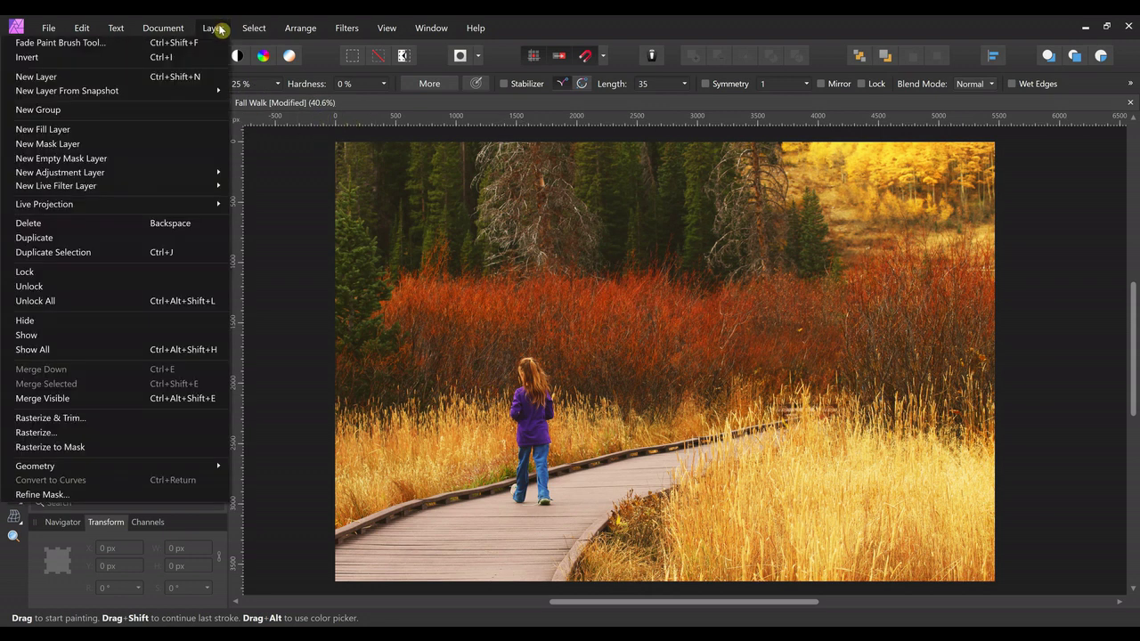
pyautogui.moveTo(150, 188)
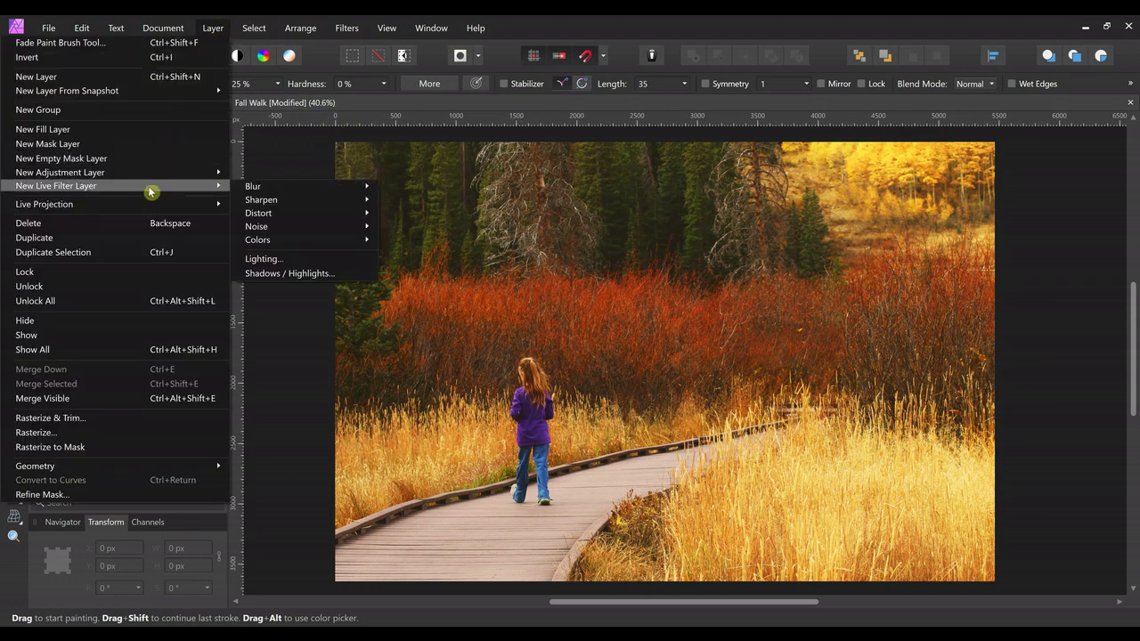
pyautogui.click(260, 258)
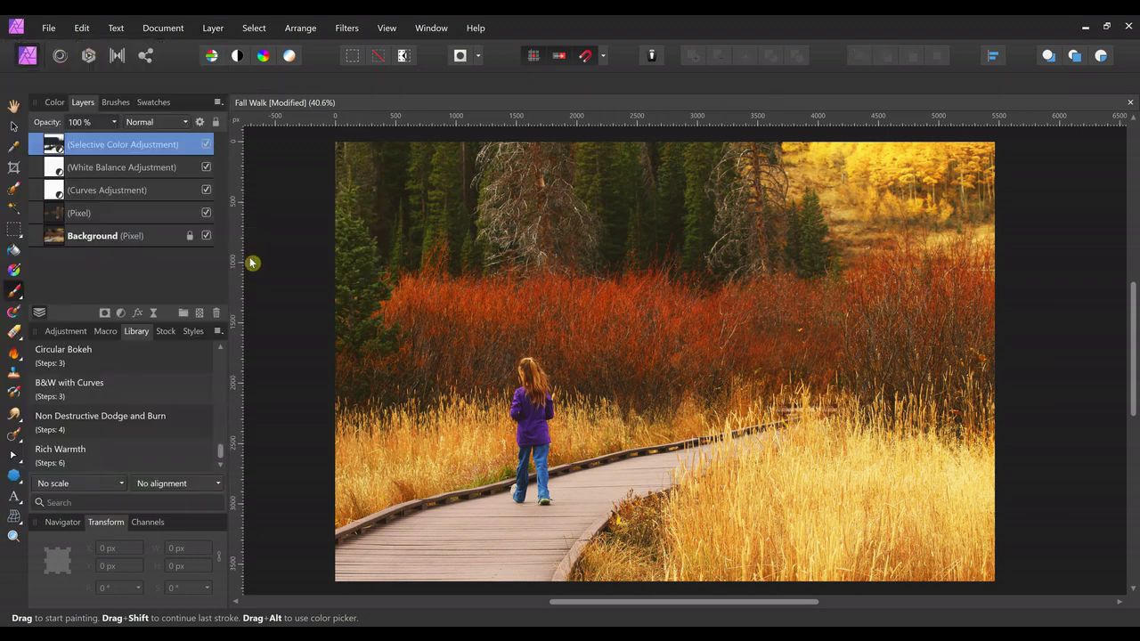
pyautogui.moveTo(995, 108); pyautogui.dragTo(211, 75)
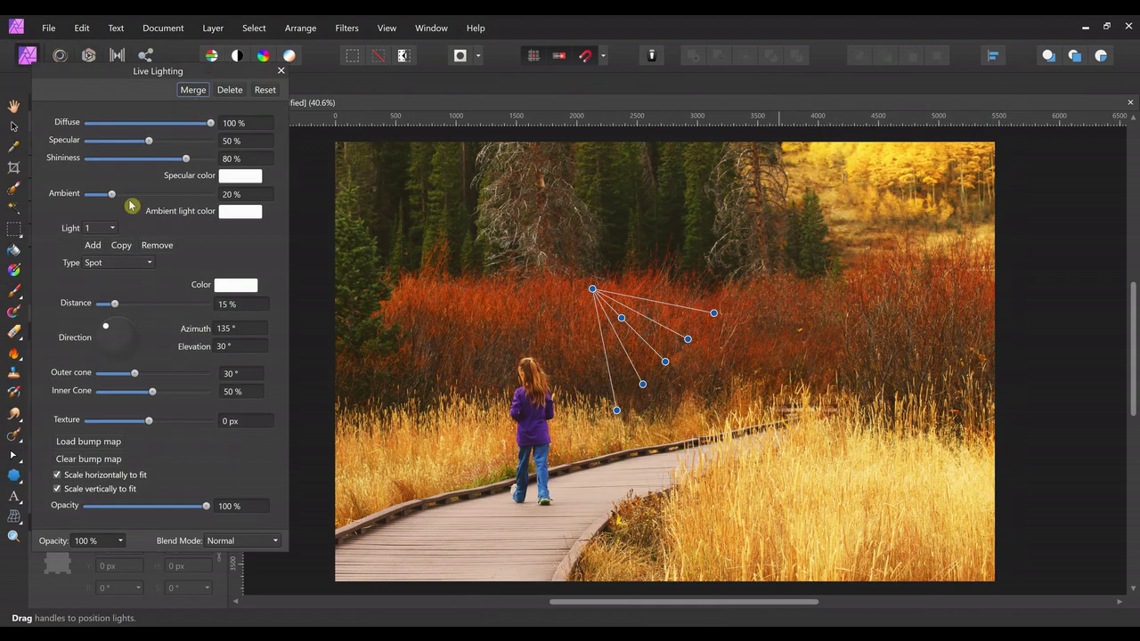
pyautogui.click(90, 143)
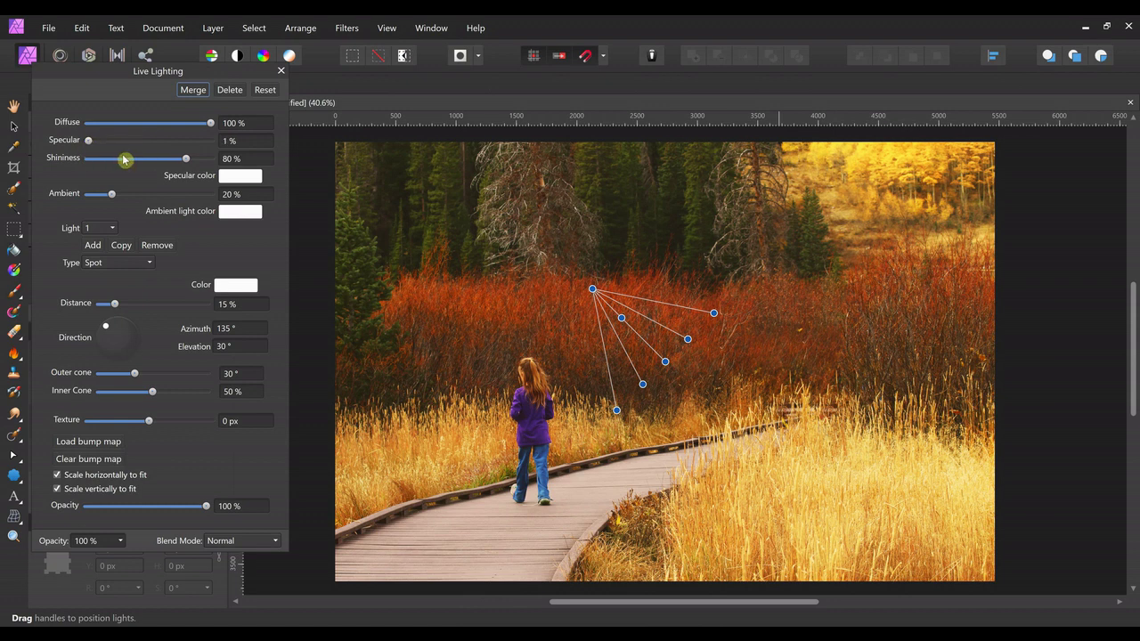
# Step: Move the nested Lighting layer out of the Selective Color adjustment to the top of the layer stack
pyautogui.moveTo(140, 74); pyautogui.dragTo(389, 55)
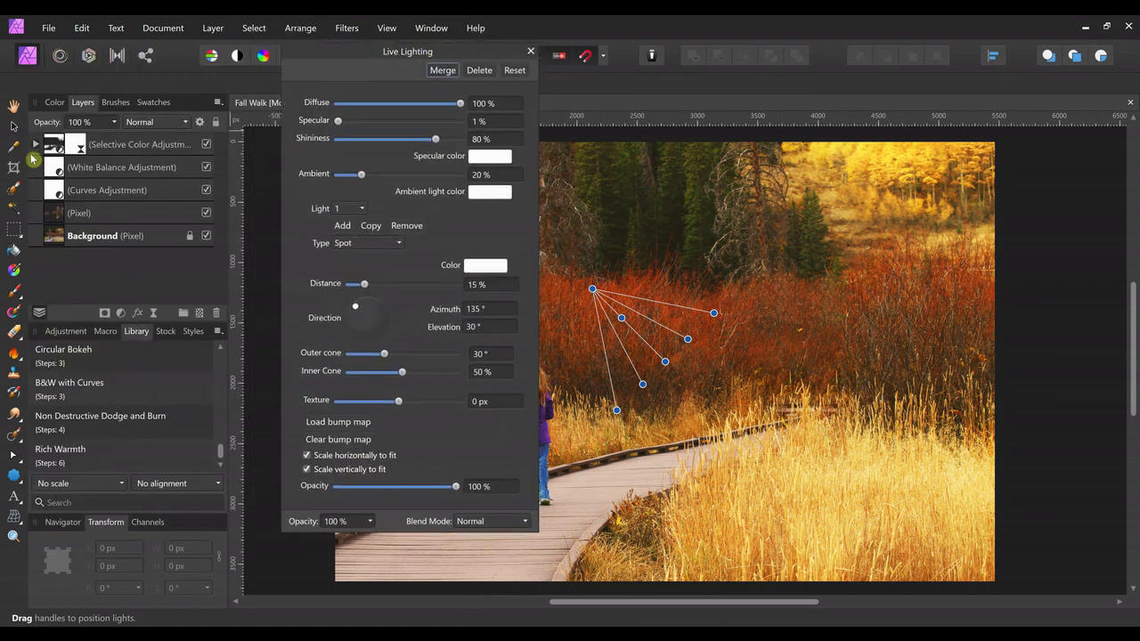
pyautogui.click(78, 170)
pyautogui.click(71, 144)
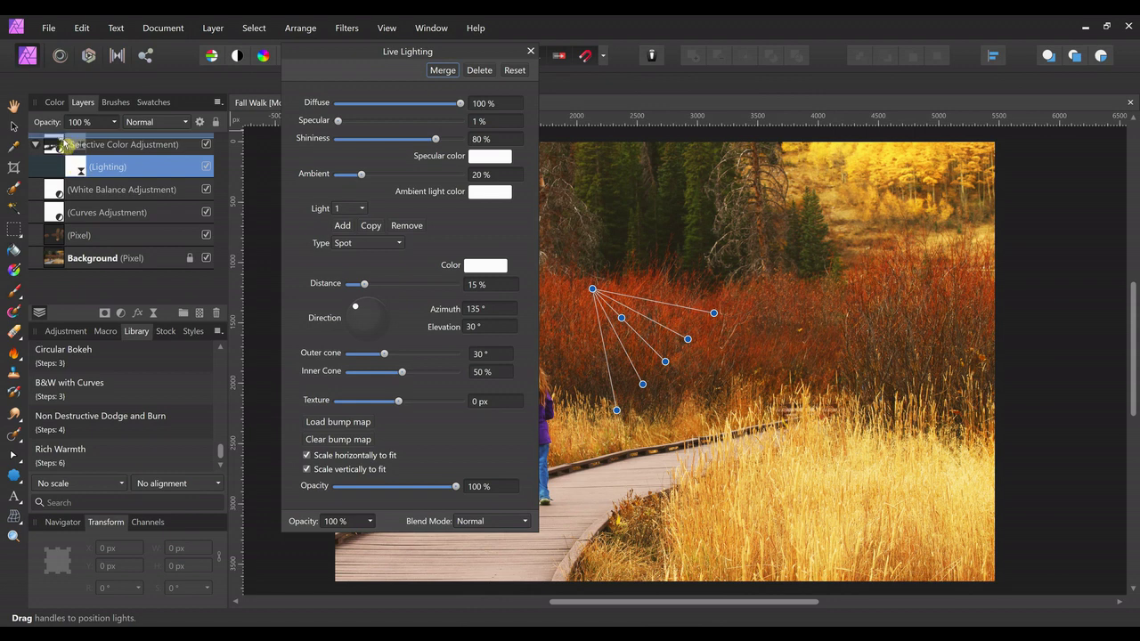
# Step: Reposition the spot light beyond the photo's upper-right corner so it shines diagonally down across the scene
pyautogui.moveTo(326, 49); pyautogui.dragTo(54, 79)
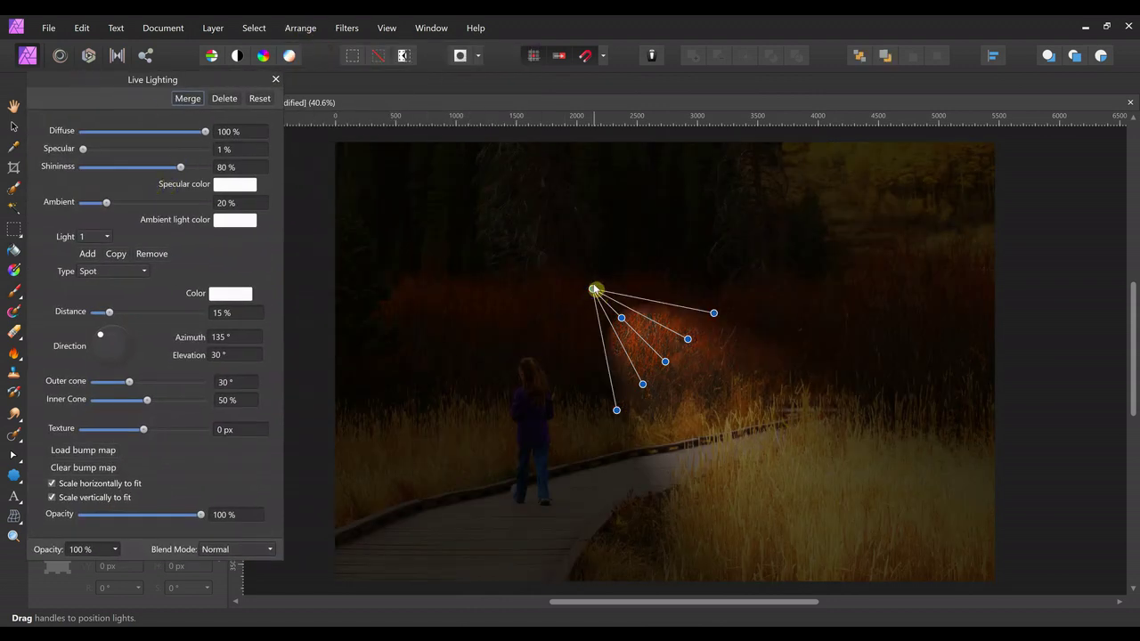
pyautogui.moveTo(593, 292); pyautogui.dragTo(954, 136)
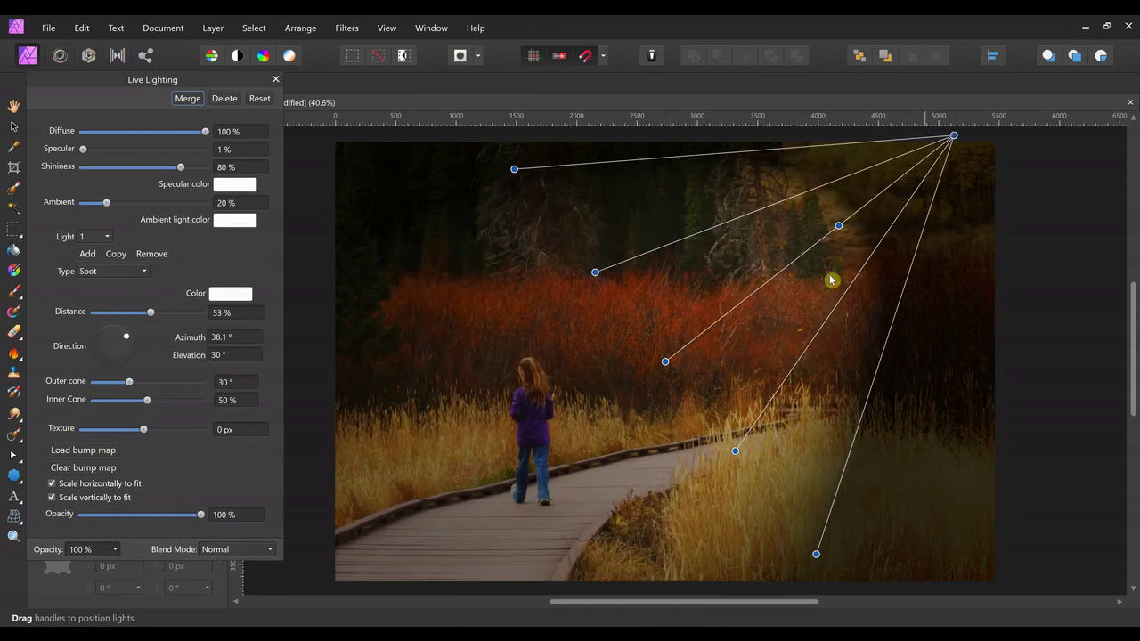
pyautogui.moveTo(832, 229); pyautogui.dragTo(667, 367)
pyautogui.moveTo(727, 343); pyautogui.dragTo(908, 206)
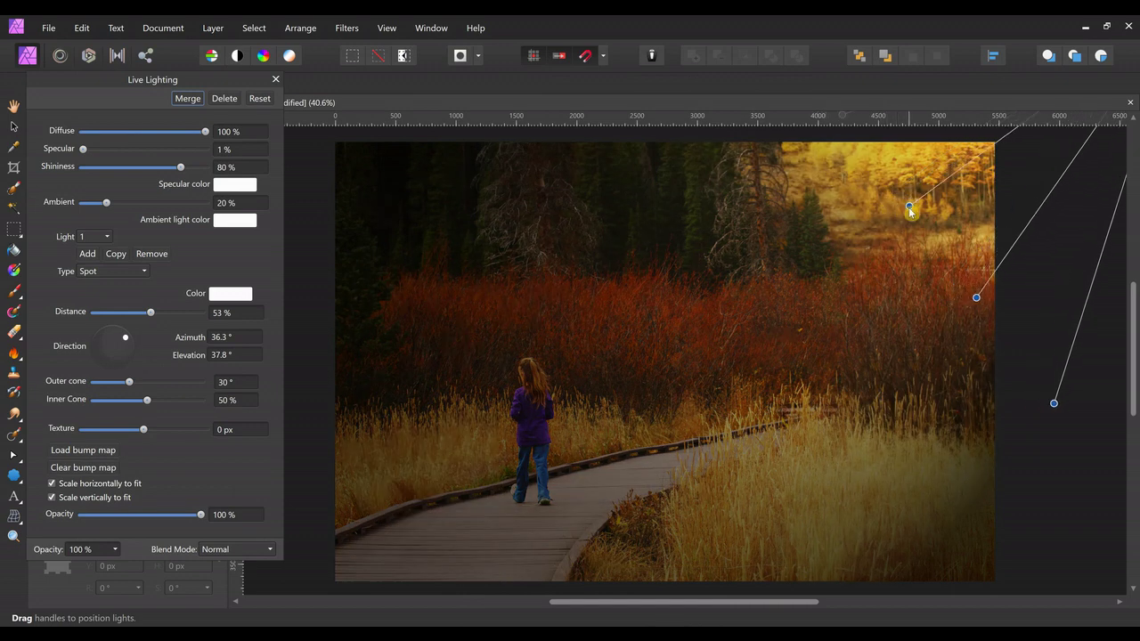
# Step: Add a second spot light and position it beyond the photo's lower-left corner so it lights the boardwalk and grass
pyautogui.click(94, 256)
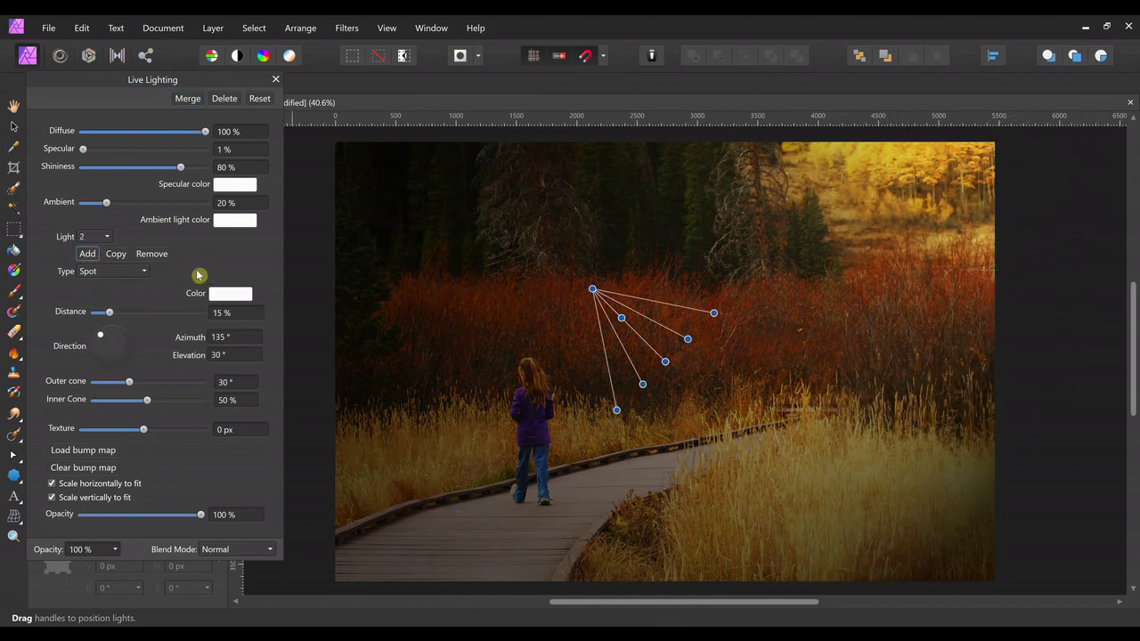
pyautogui.moveTo(593, 291); pyautogui.dragTo(449, 478)
pyautogui.moveTo(663, 364); pyautogui.dragTo(404, 538)
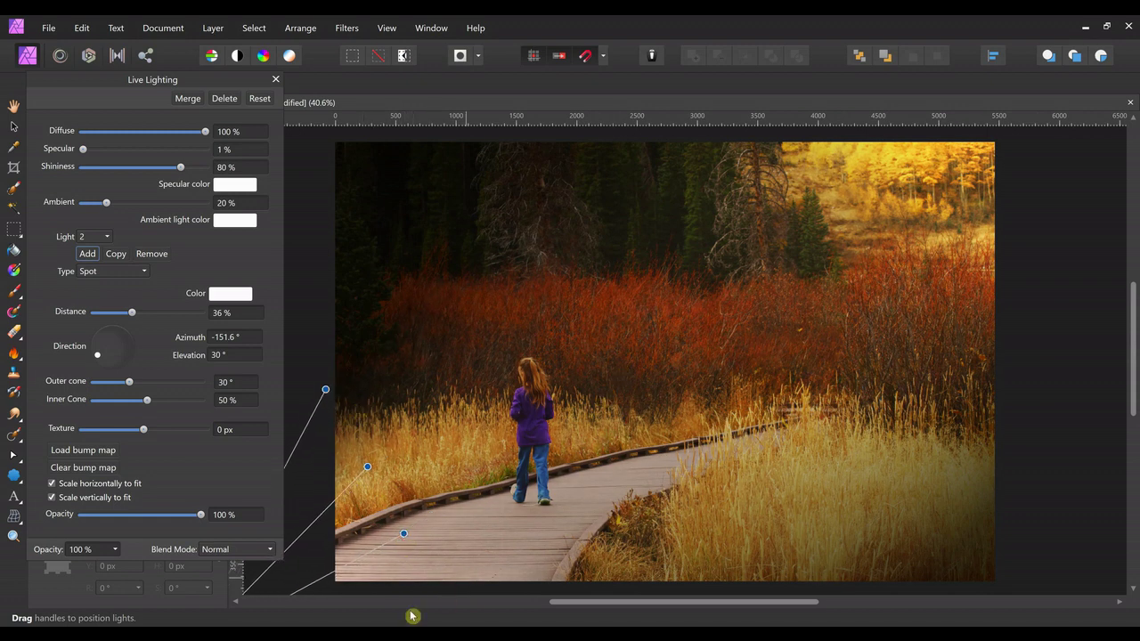
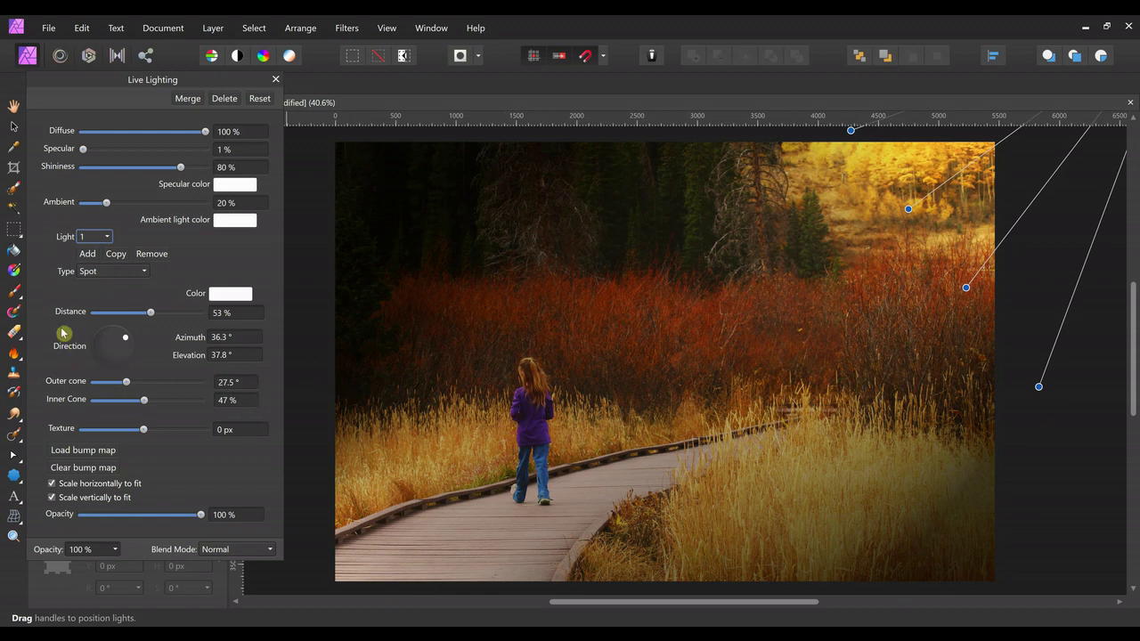
# Step: Add a third light of type Point, centre it on the girl's hair and shrink its distance to 1%
pyautogui.click(88, 254)
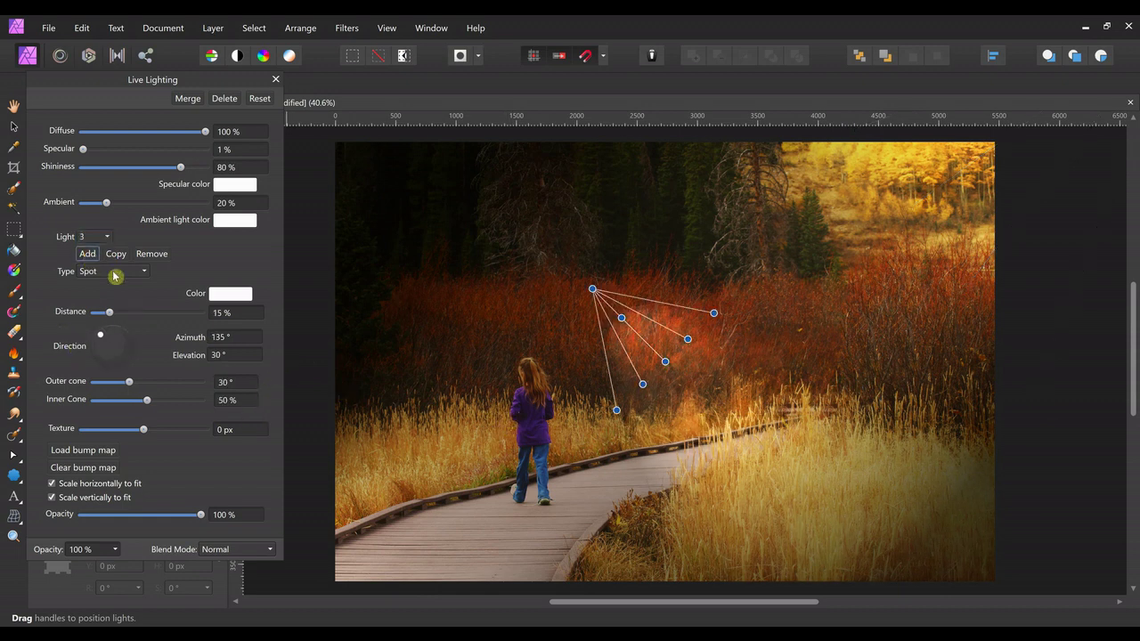
pyautogui.click(147, 270)
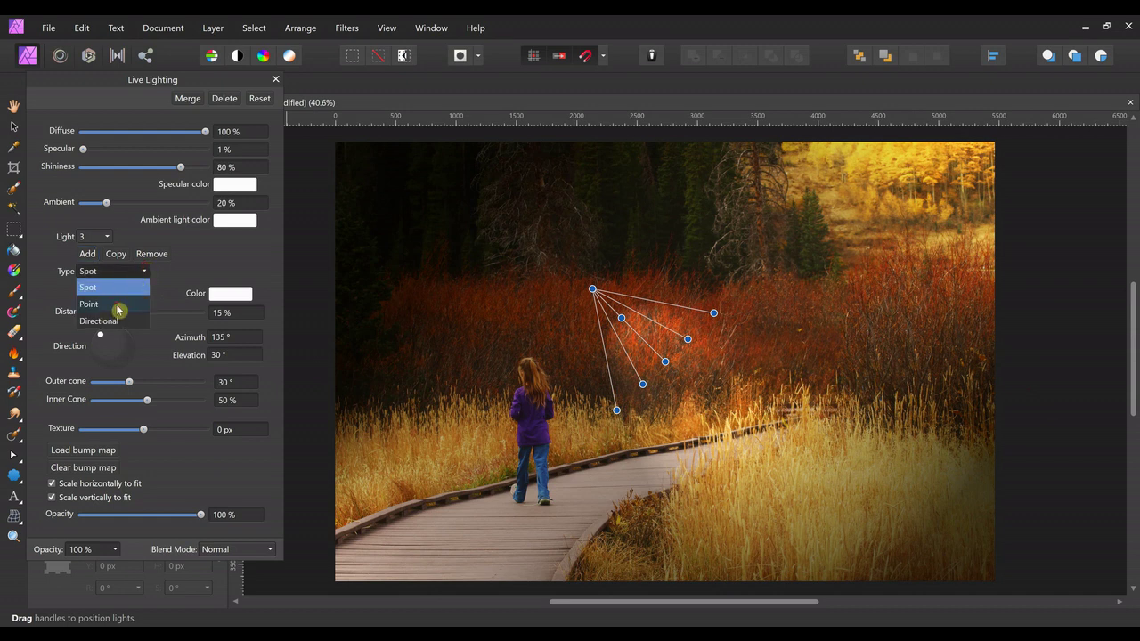
pyautogui.click(117, 305)
pyautogui.moveTo(547, 359); pyautogui.dragTo(536, 385)
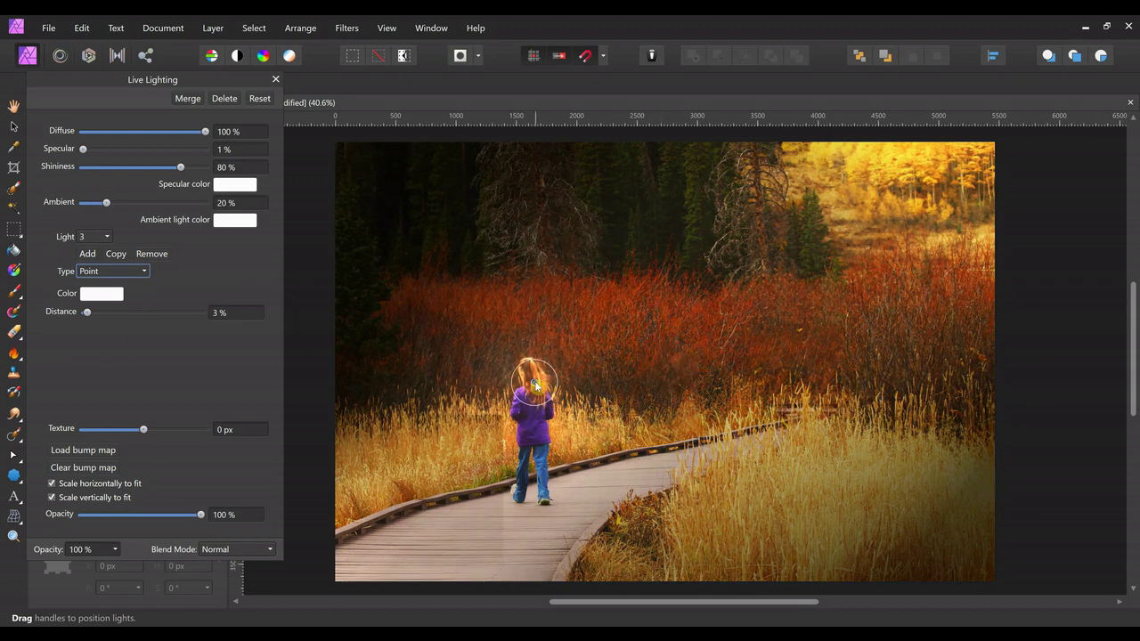
pyautogui.moveTo(549, 379); pyautogui.dragTo(553, 379)
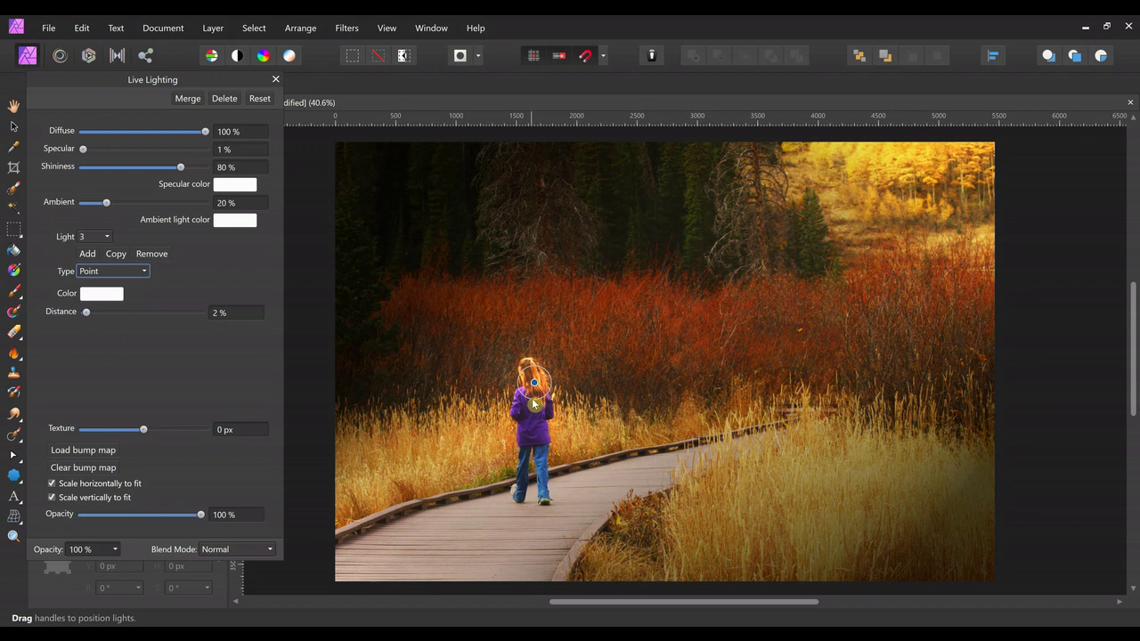
pyautogui.moveTo(537, 398); pyautogui.dragTo(535, 393)
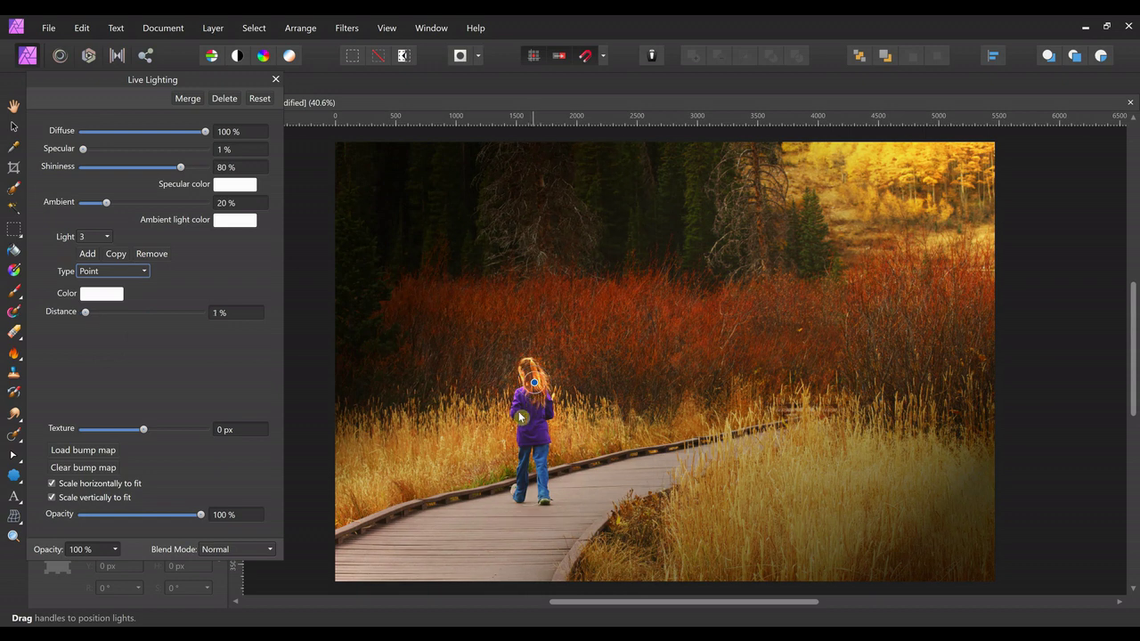
pyautogui.click(276, 80)
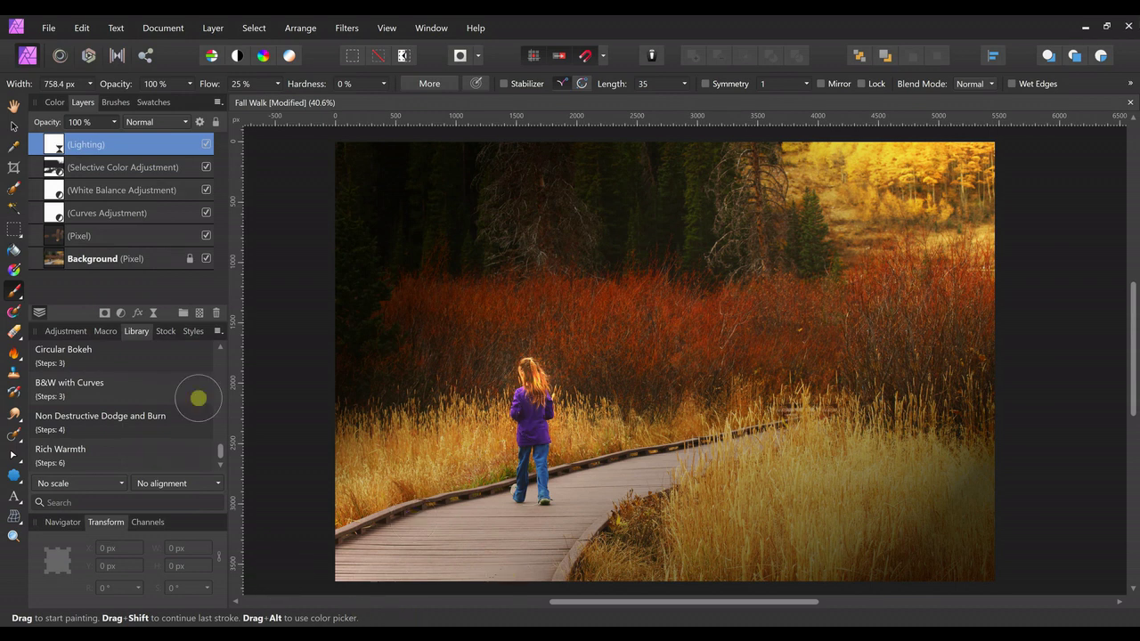
# Step: Reopen the Lighting filter and set light 3's distance to .5%
pyautogui.doubleClick(56, 141)
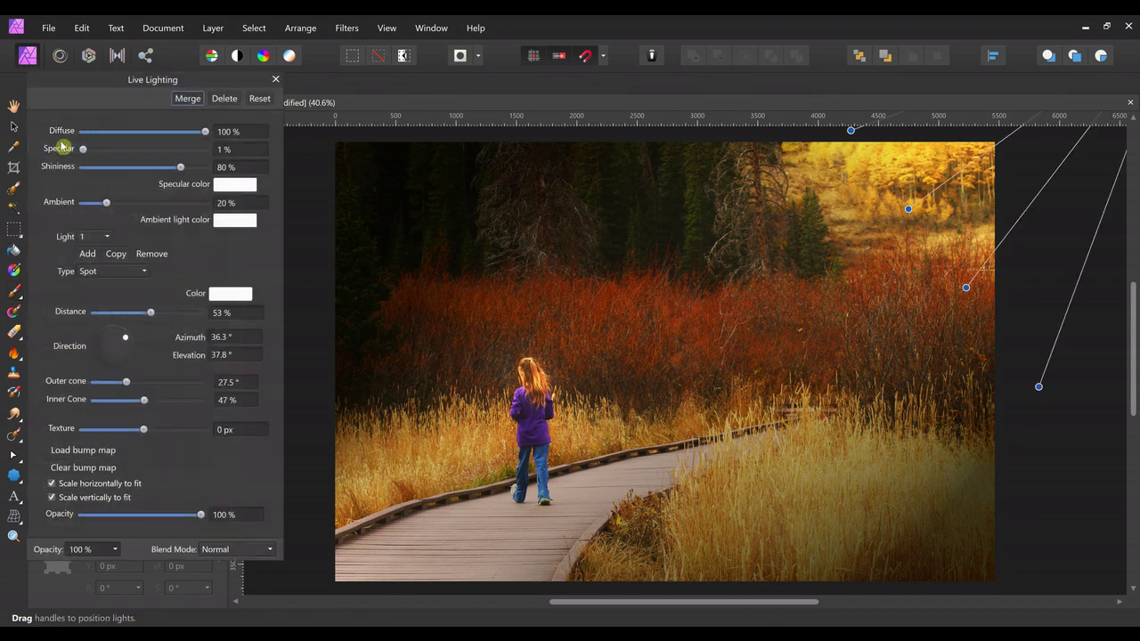
pyautogui.click(105, 237)
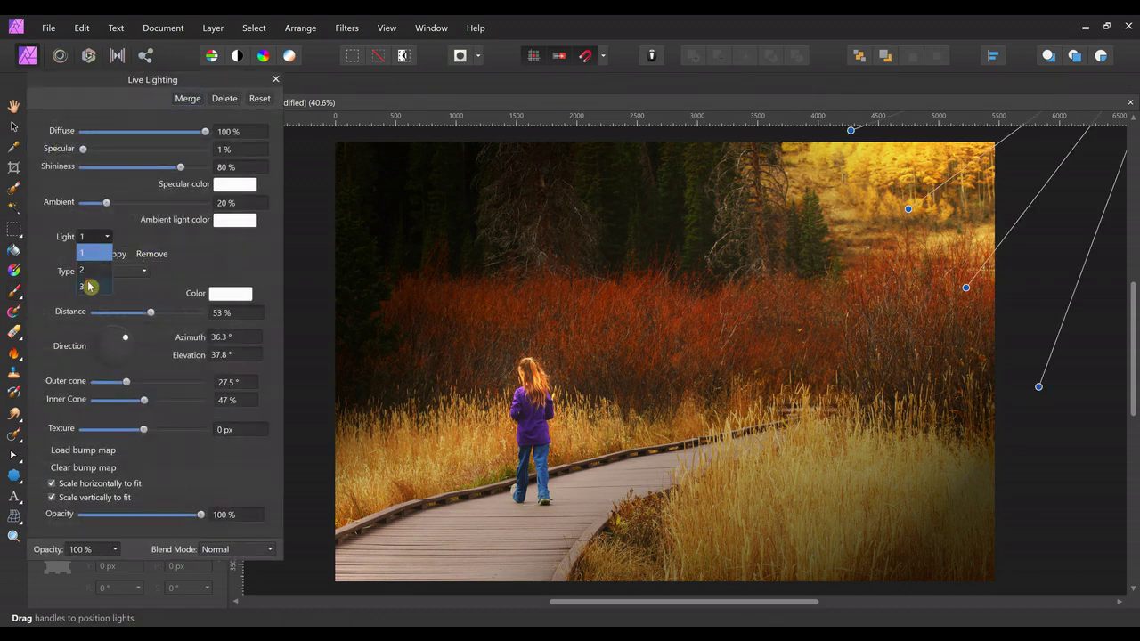
pyautogui.click(90, 285)
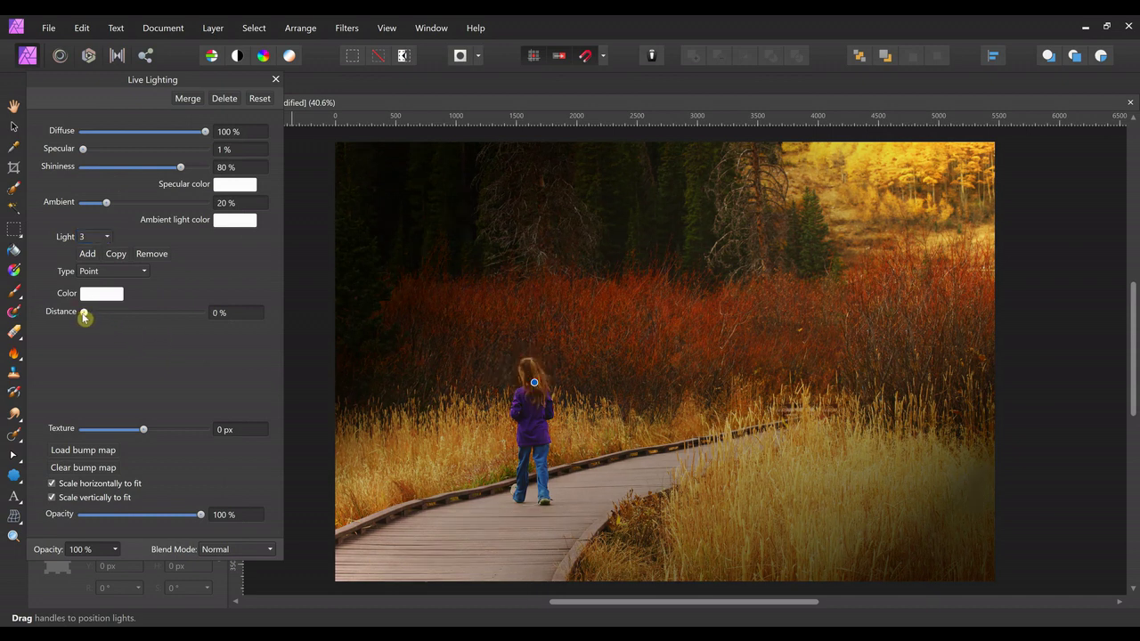
pyautogui.click(255, 310)
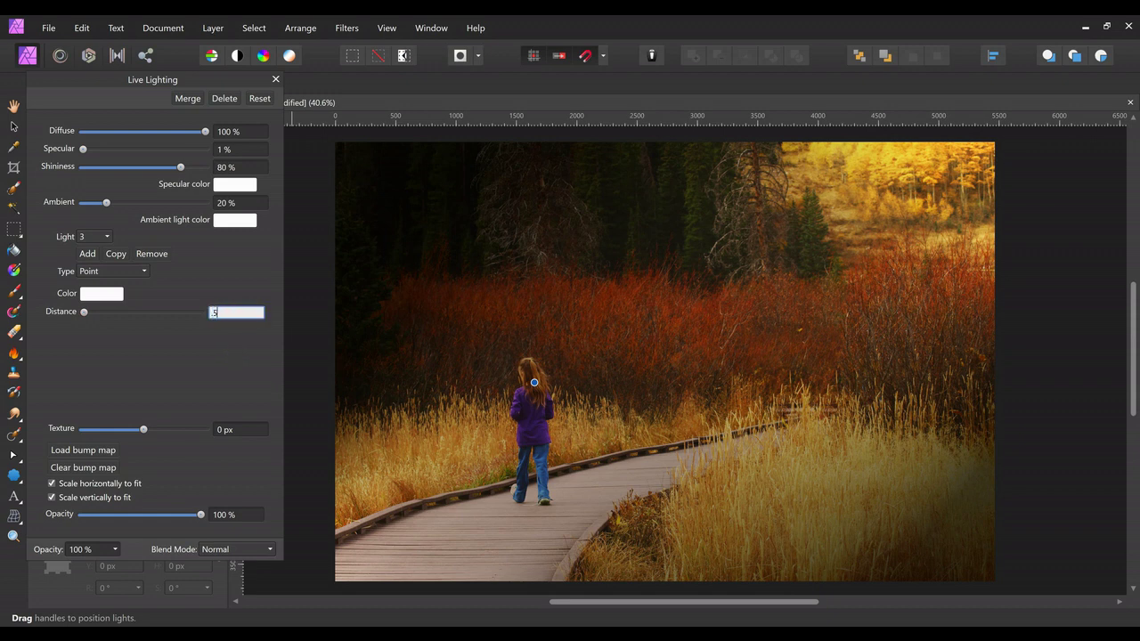
pyautogui.press('Return')
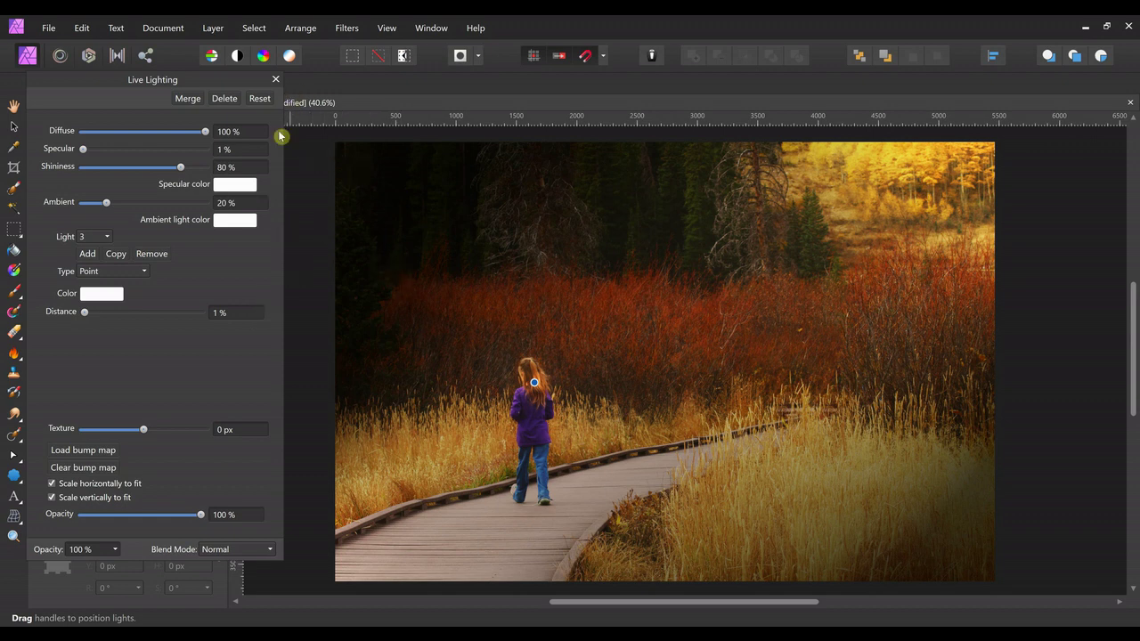
pyautogui.click(277, 80)
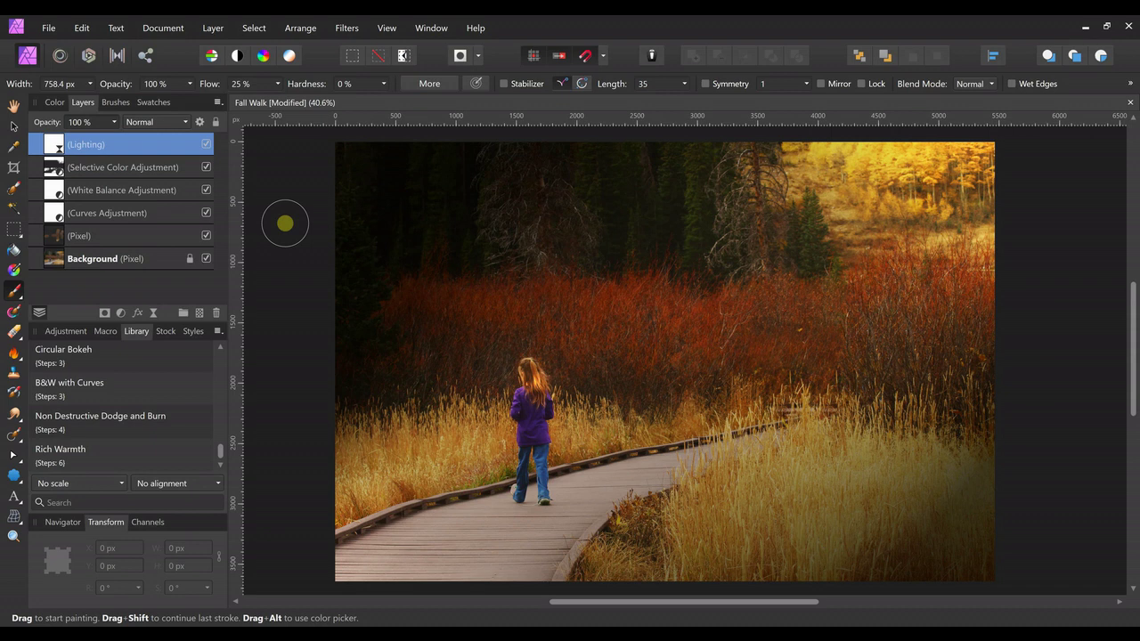
# Step: Add a new pixel layer above the Lighting layer and reduce the white paint brush's width to 336.5 px
pyautogui.click(199, 316)
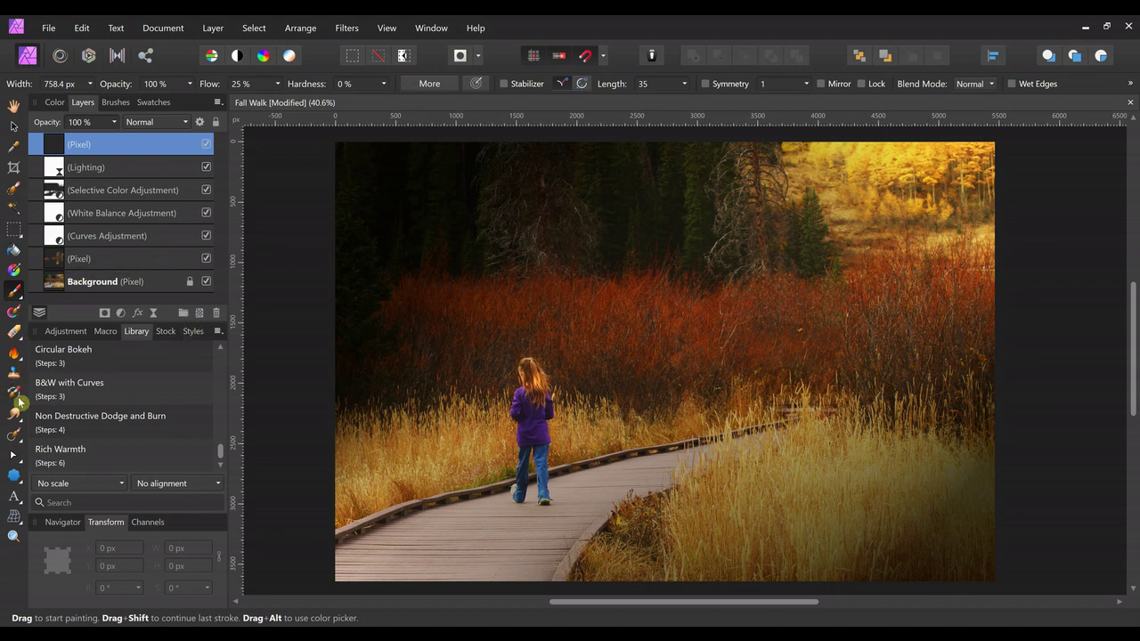
pyautogui.click(59, 104)
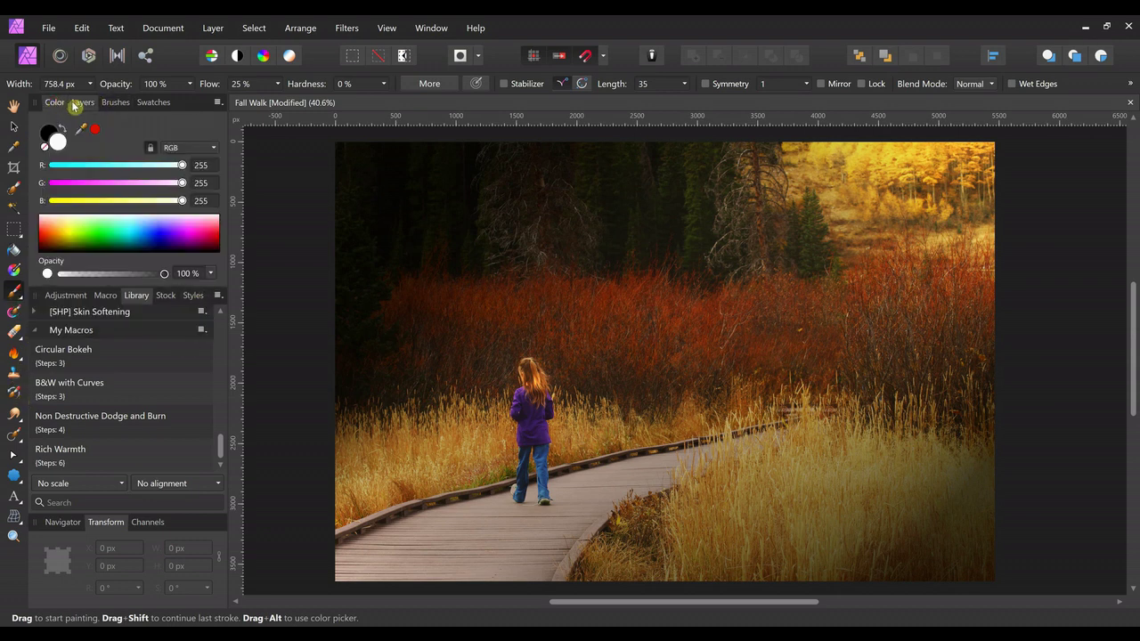
pyautogui.click(79, 102)
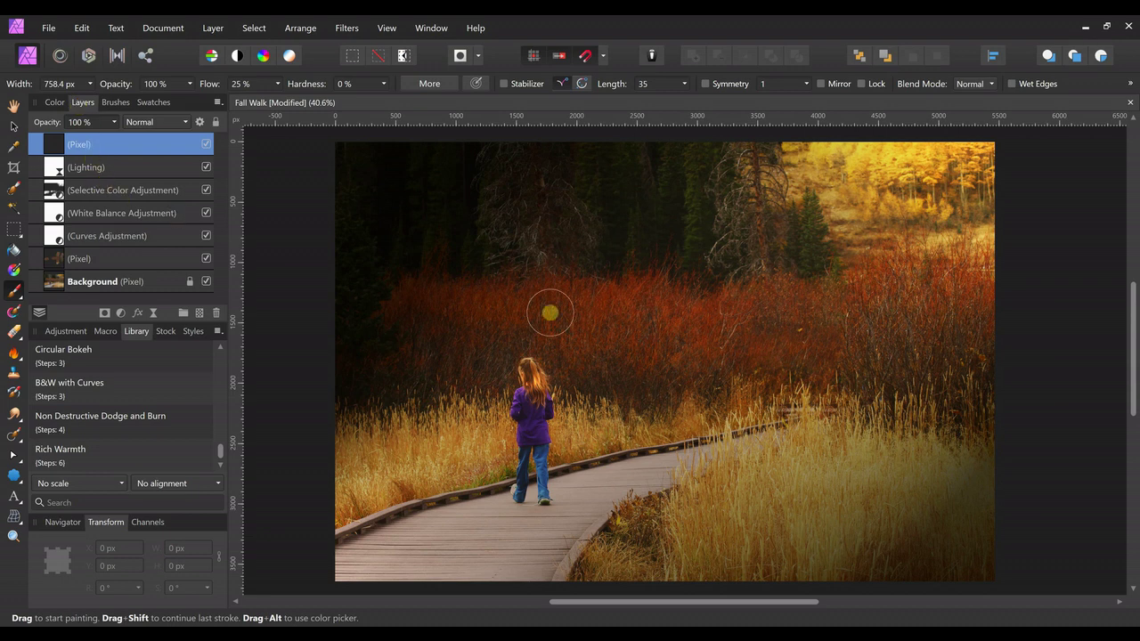
pyautogui.press('[')
pyautogui.press('[')
pyautogui.press('[')
pyautogui.press('[')
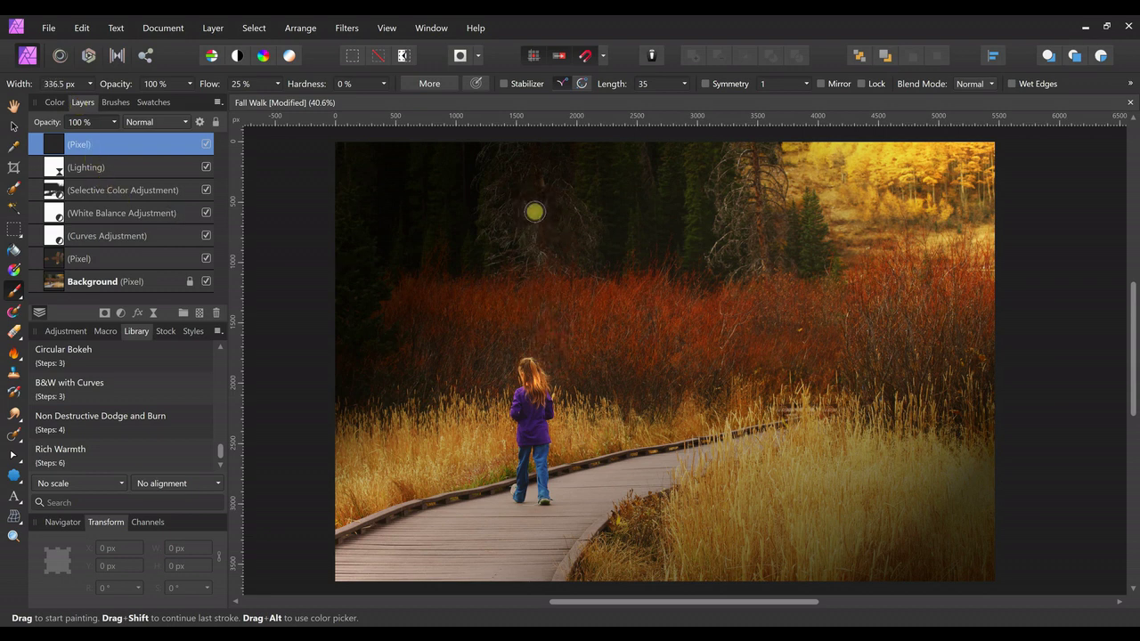
# Step: Paint soft white strokes over the dark evergreens and bare tree trunks in the background
pyautogui.moveTo(349, 185); pyautogui.dragTo(348, 296)
pyautogui.moveTo(501, 146)
pyautogui.mouseDown()
pyautogui.moveTo(478, 162)
pyautogui.moveTo(488, 227)
pyautogui.moveTo(521, 233)
pyautogui.moveTo(508, 263)
pyautogui.mouseUp()
pyautogui.moveTo(747, 148)
pyautogui.mouseDown()
pyautogui.moveTo(715, 182)
pyautogui.moveTo(711, 251)
pyautogui.moveTo(754, 253)
pyautogui.mouseUp()
pyautogui.moveTo(693, 144)
pyautogui.mouseDown()
pyautogui.moveTo(693, 250)
pyautogui.moveTo(666, 178)
pyautogui.moveTo(668, 192)
pyautogui.mouseUp()
pyautogui.moveTo(579, 150); pyautogui.dragTo(580, 191)
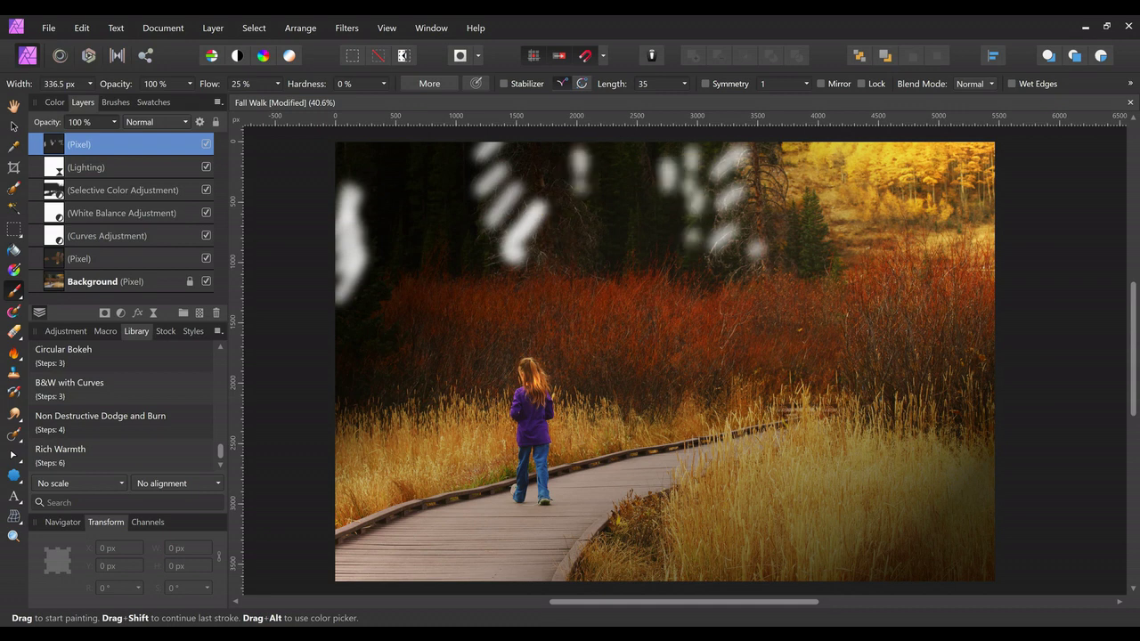
# Step: Set the painted pixel layer's blend mode to Overlay and its opacity to 46%
pyautogui.click(186, 122)
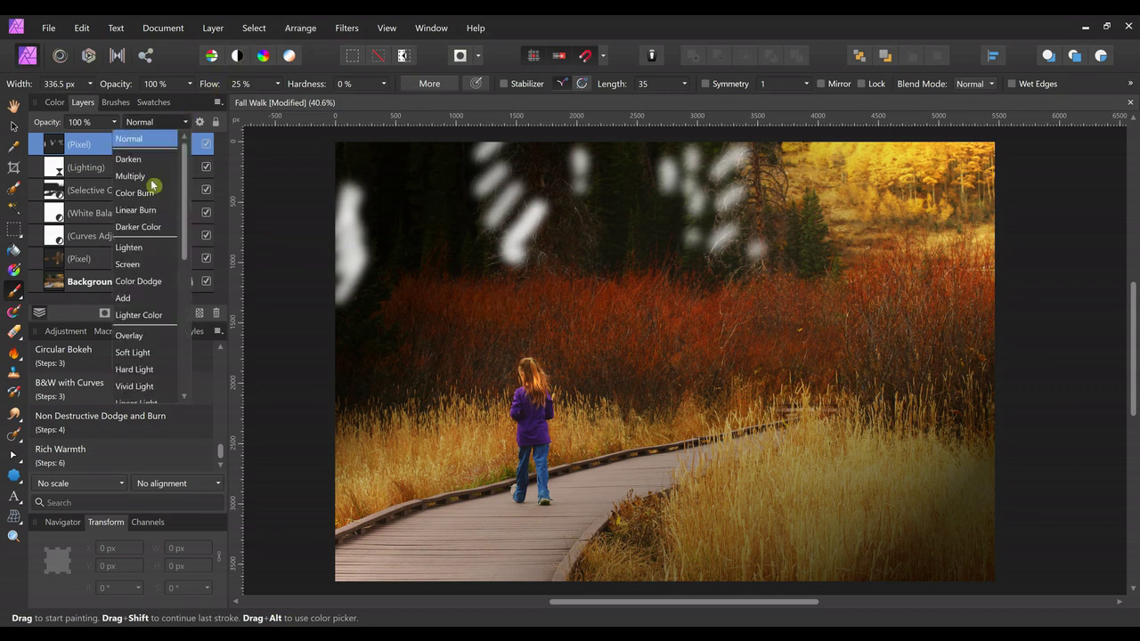
pyautogui.click(146, 336)
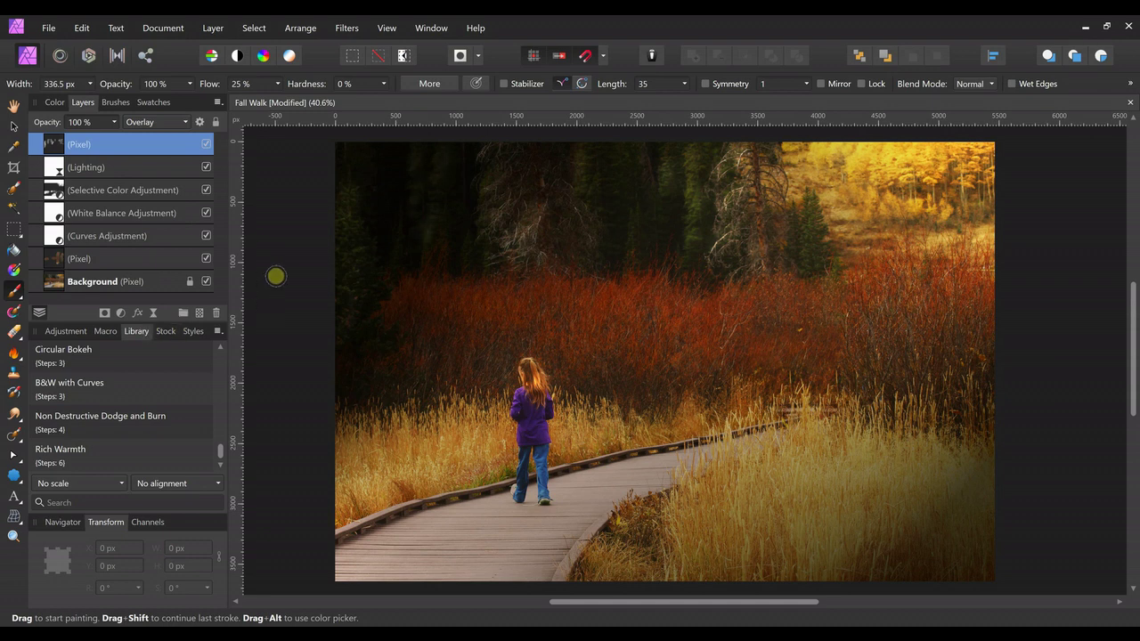
pyautogui.click(113, 123)
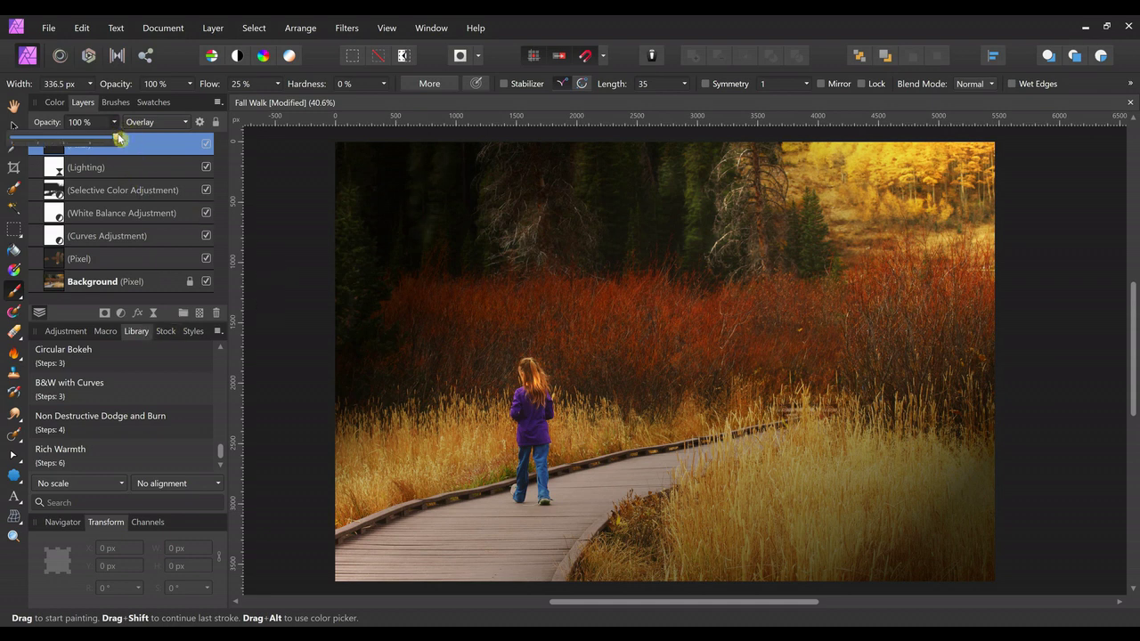
pyautogui.moveTo(119, 136); pyautogui.dragTo(66, 140)
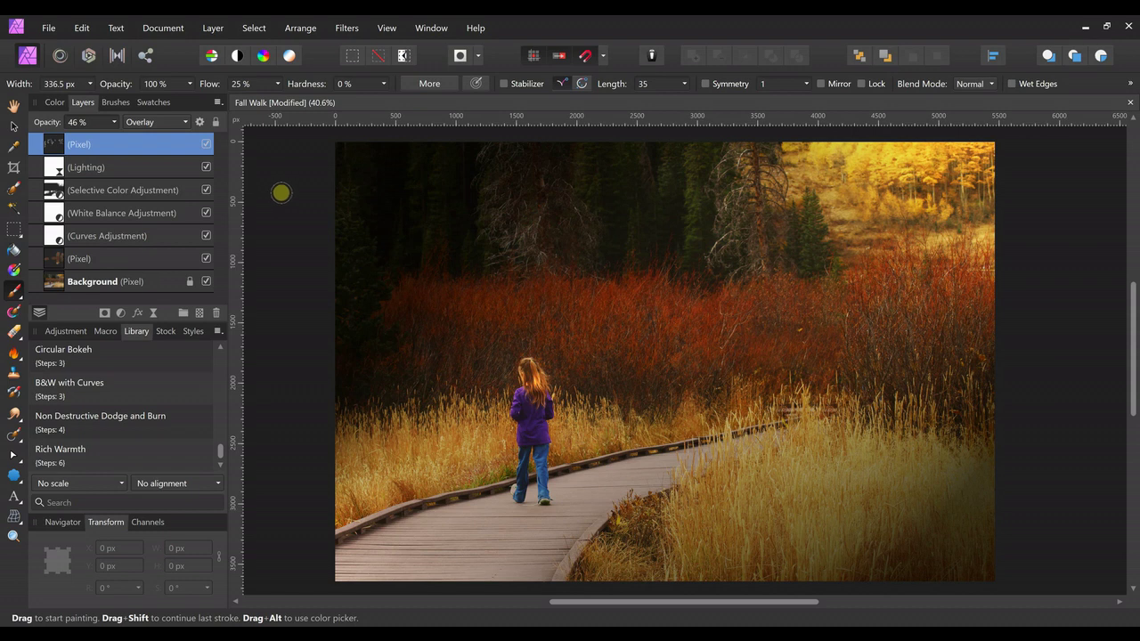
# Step: Select the girl's purple jacket on the Background layer with the Selection Brush
pyautogui.hotkey('ctrl', '+')
pyautogui.hotkey('ctrl', '+')
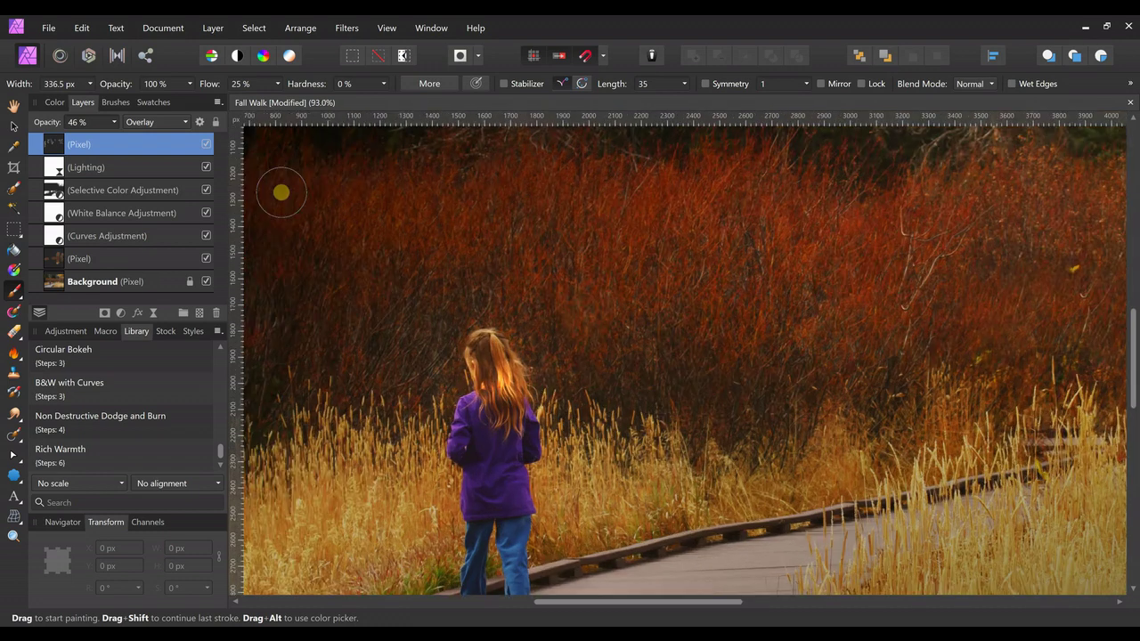
pyautogui.hotkey('ctrl', '+')
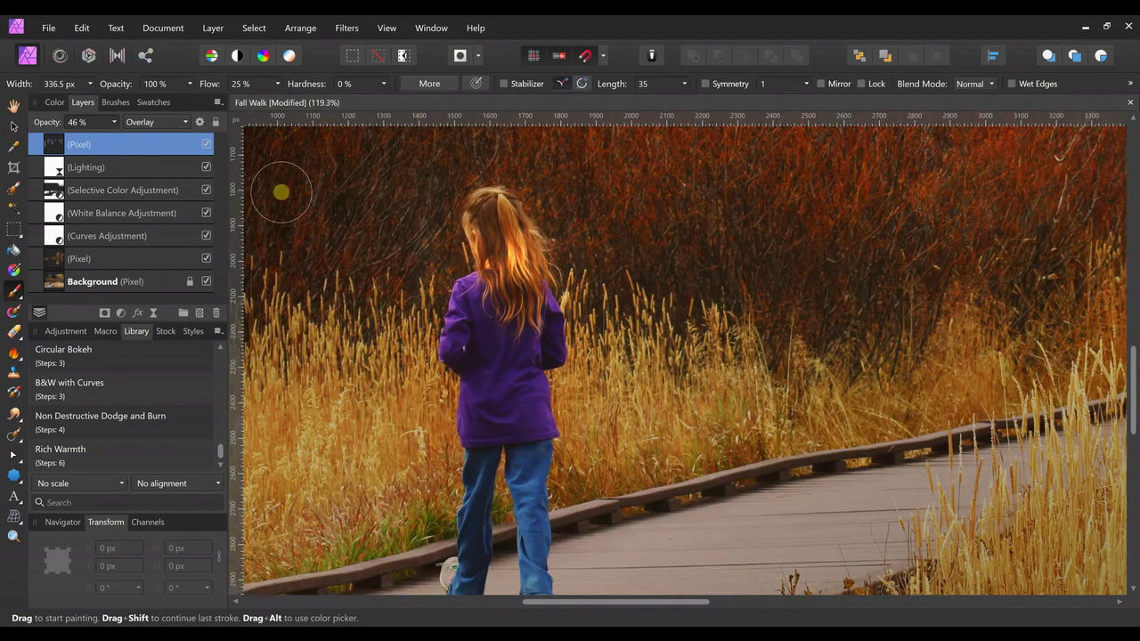
pyautogui.scroll(-1, 636, 265)
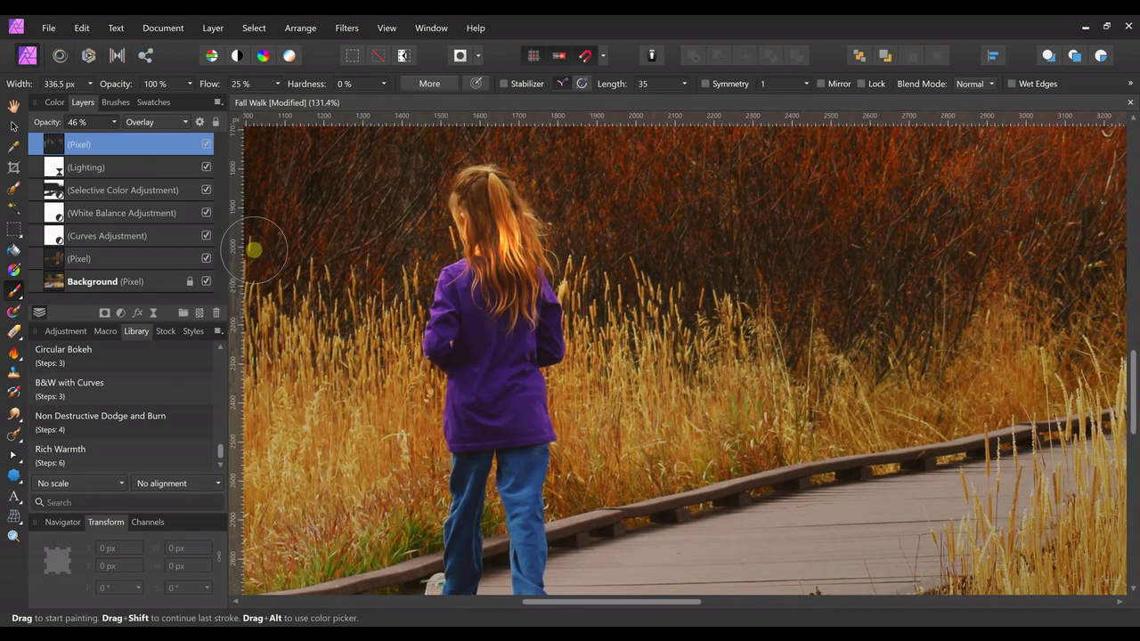
pyautogui.hotkey('ctrl', '+')
pyautogui.hotkey('ctrl', '+')
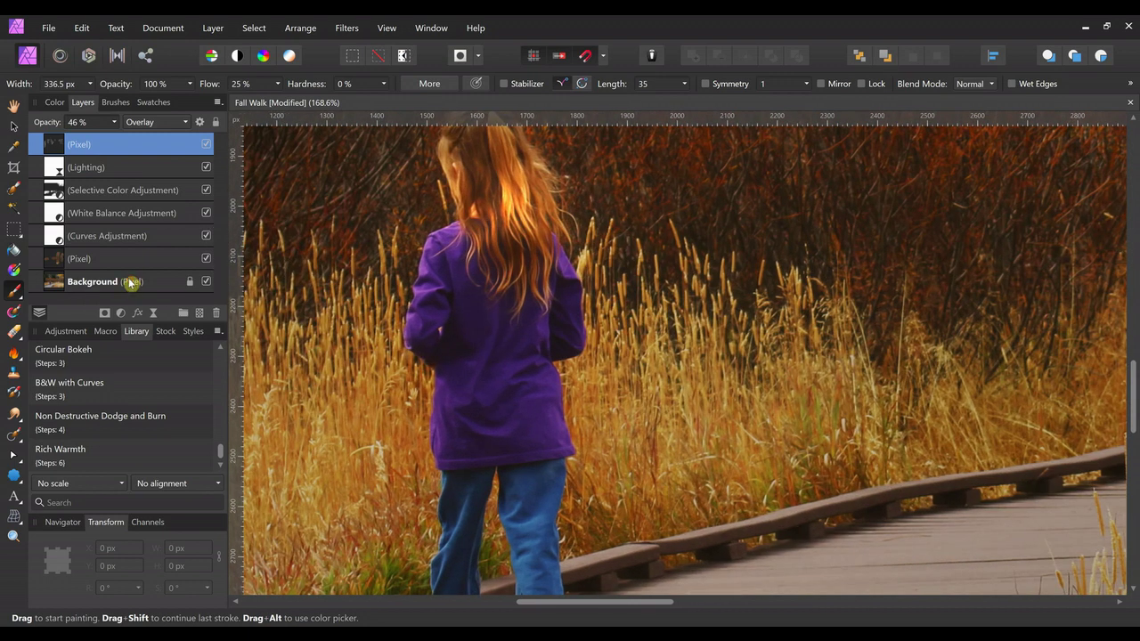
pyautogui.click(76, 282)
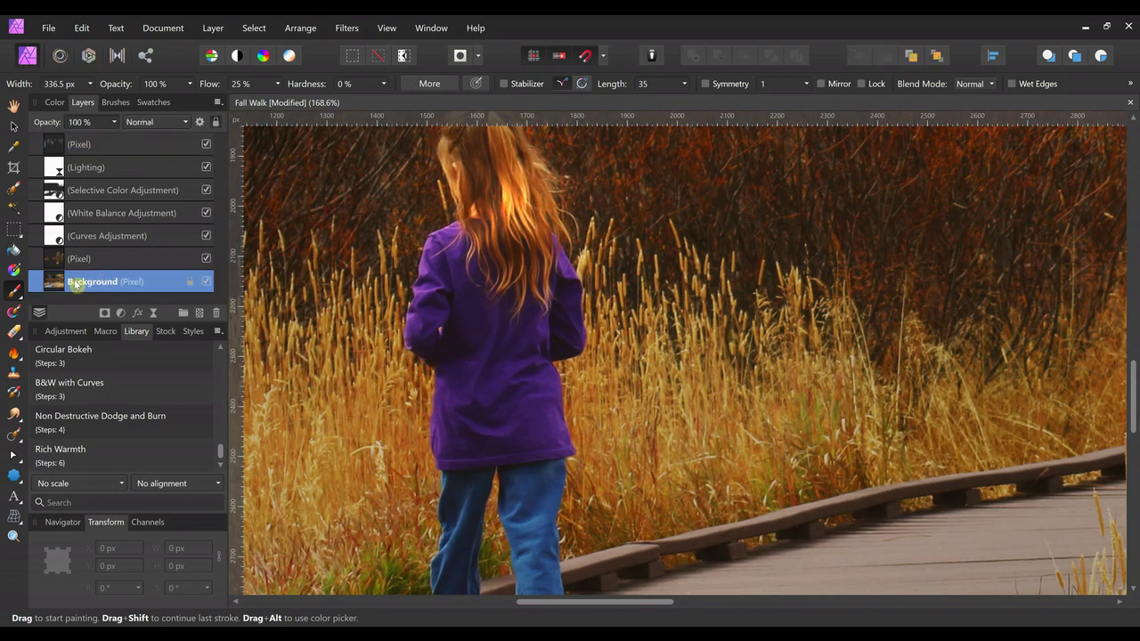
pyautogui.click(16, 189)
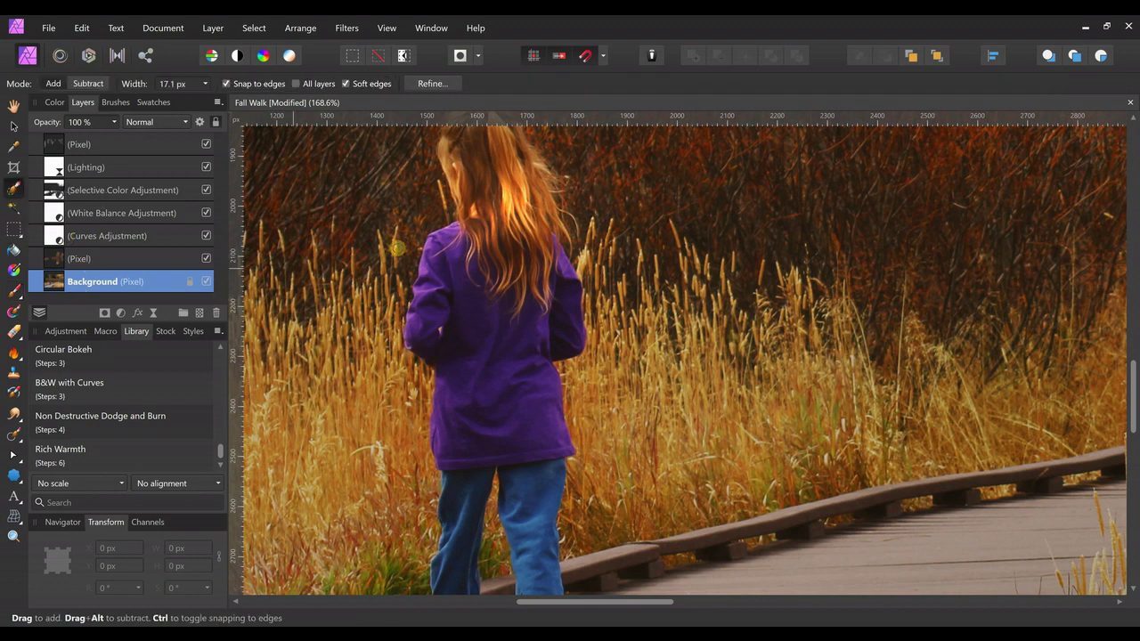
pyautogui.moveTo(453, 274)
pyautogui.mouseDown()
pyautogui.moveTo(499, 326)
pyautogui.moveTo(468, 385)
pyautogui.moveTo(476, 301)
pyautogui.moveTo(472, 310)
pyautogui.moveTo(534, 294)
pyautogui.moveTo(550, 308)
pyautogui.moveTo(572, 283)
pyautogui.moveTo(557, 263)
pyautogui.moveTo(532, 287)
pyautogui.moveTo(504, 380)
pyautogui.moveTo(479, 412)
pyautogui.moveTo(525, 418)
pyautogui.moveTo(543, 388)
pyautogui.moveTo(531, 409)
pyautogui.moveTo(453, 429)
pyautogui.mouseUp()
pyautogui.scroll(4, 507, 379)
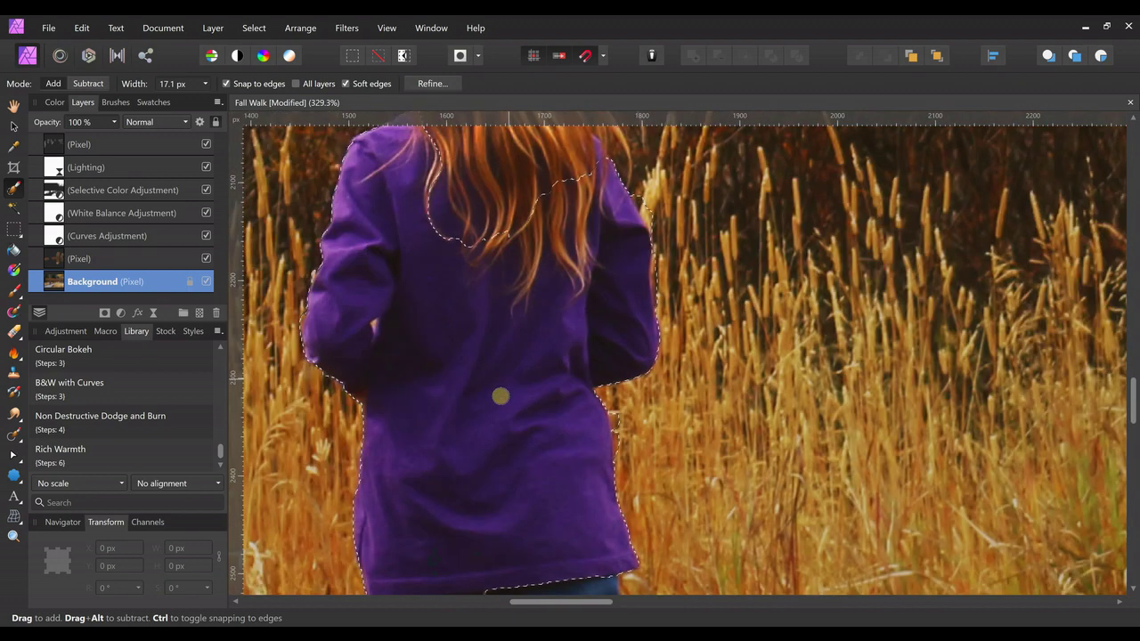
# Step: Clean up the jacket selection by removing the jeans, the bump at the waist and the grass beside the right sleeve
pyautogui.moveTo(501, 396); pyautogui.dragTo(517, 270)
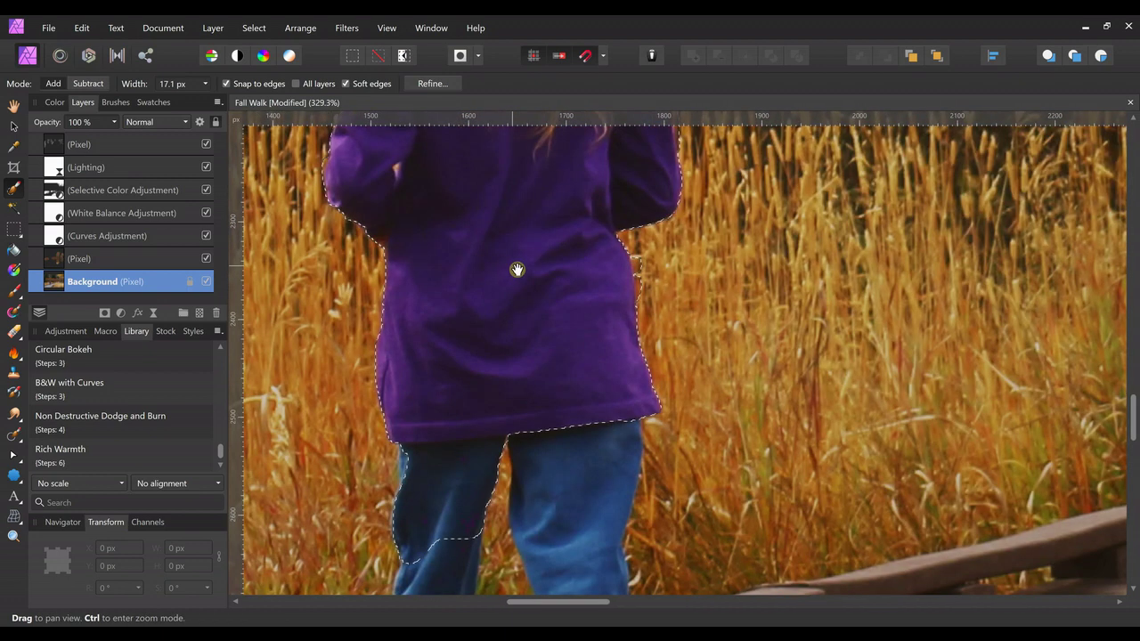
pyautogui.moveTo(461, 509)
pyautogui.mouseDown()
pyautogui.moveTo(482, 523)
pyautogui.moveTo(402, 533)
pyautogui.moveTo(446, 481)
pyautogui.moveTo(511, 461)
pyautogui.moveTo(508, 452)
pyautogui.mouseUp()
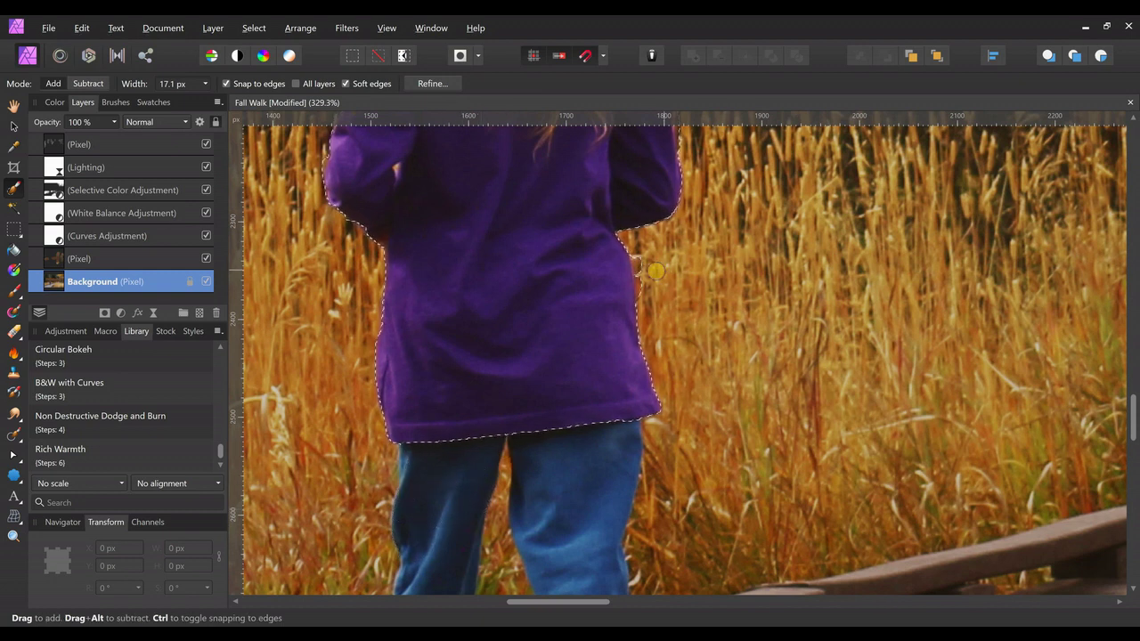
pyautogui.moveTo(640, 283); pyautogui.dragTo(638, 308)
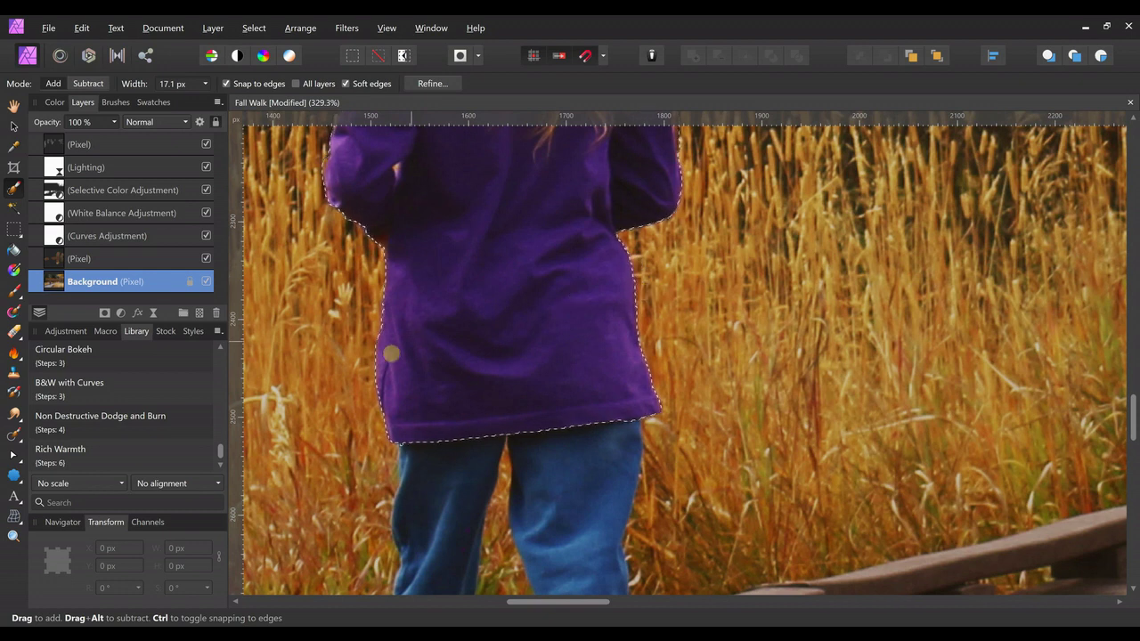
pyautogui.scroll(5, 525, 308)
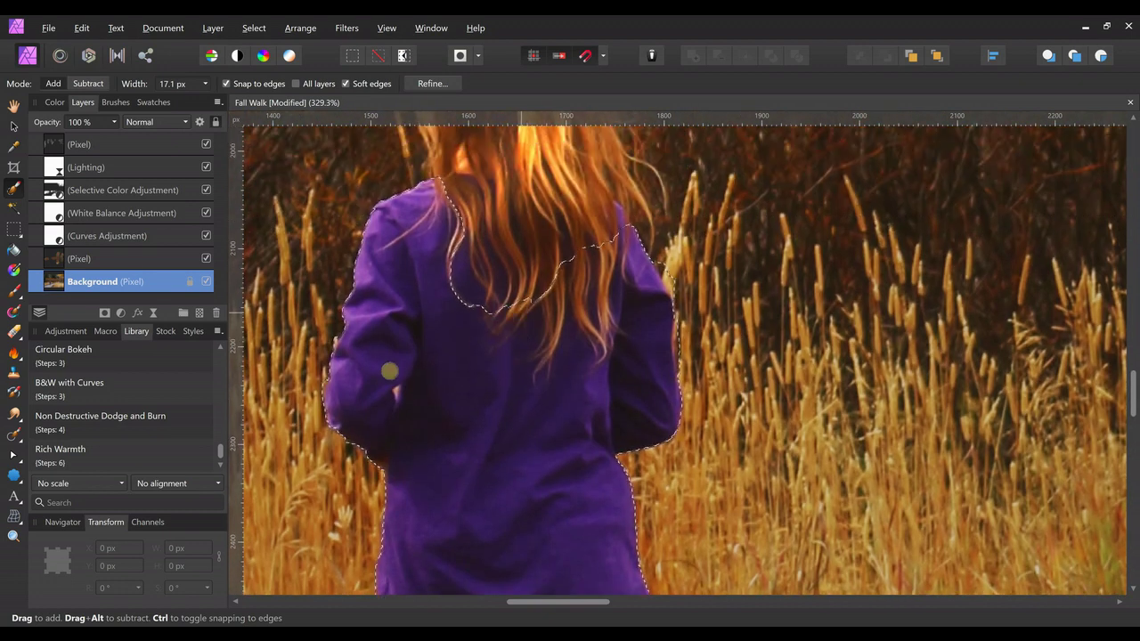
pyautogui.moveTo(329, 335)
pyautogui.mouseDown()
pyautogui.moveTo(331, 344)
pyautogui.moveTo(351, 321)
pyautogui.moveTo(360, 334)
pyautogui.mouseUp()
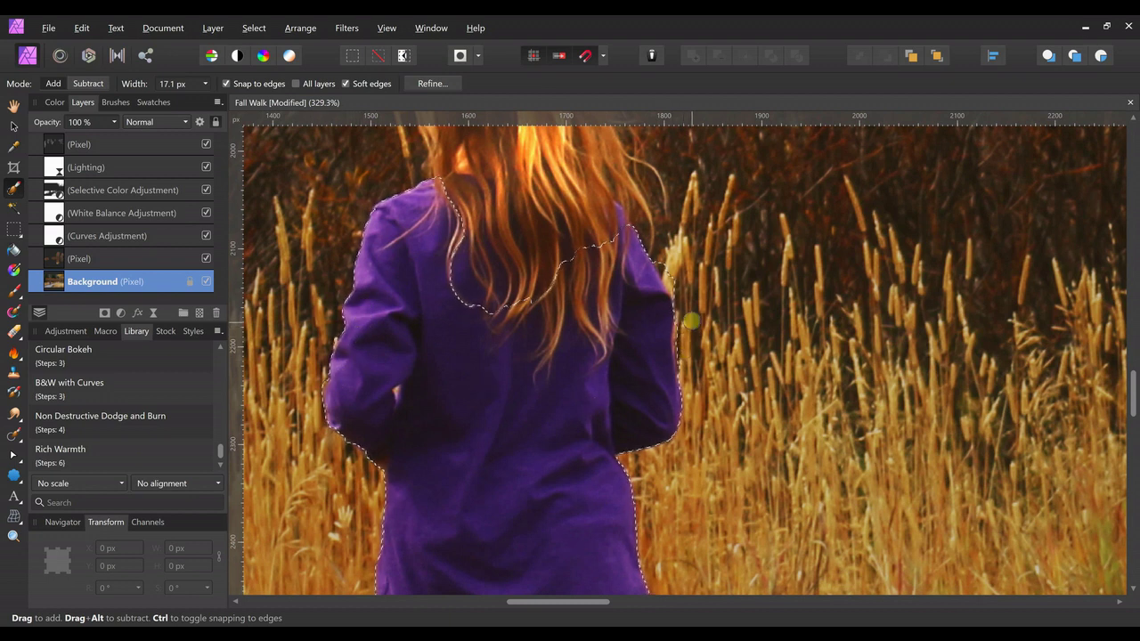
pyautogui.moveTo(670, 285)
pyautogui.mouseDown()
pyautogui.moveTo(673, 265)
pyautogui.moveTo(669, 283)
pyautogui.moveTo(664, 269)
pyautogui.moveTo(626, 277)
pyautogui.moveTo(605, 233)
pyautogui.moveTo(539, 291)
pyautogui.mouseUp()
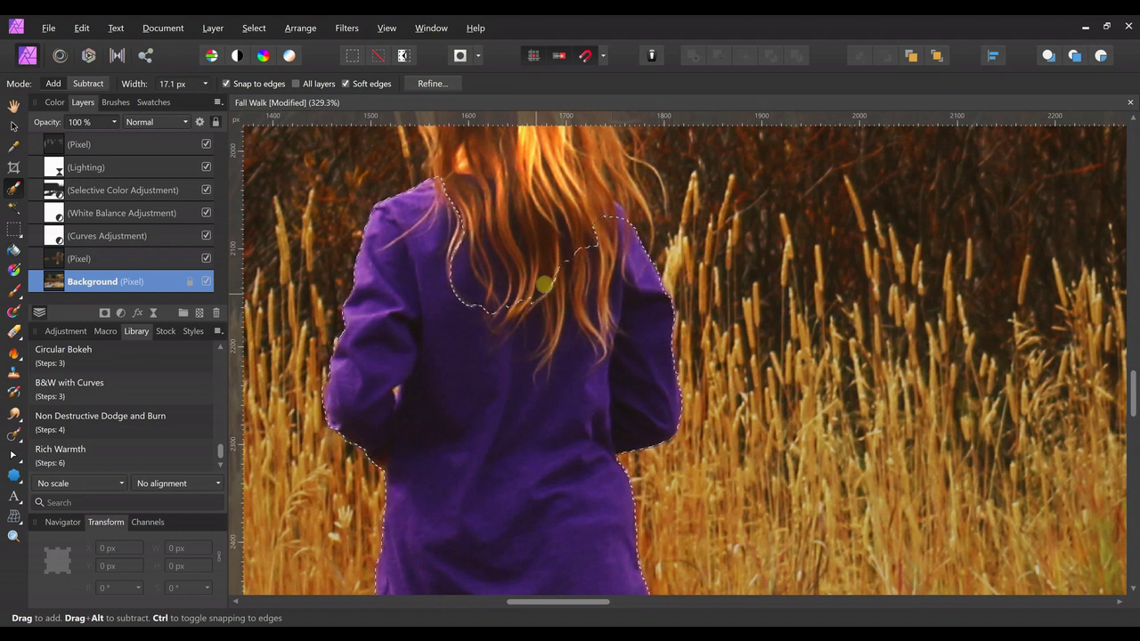
# Step: Open Refine Selection and paint over the hair ends hanging across the jacket with the Matte adjustment brush
pyautogui.click(433, 83)
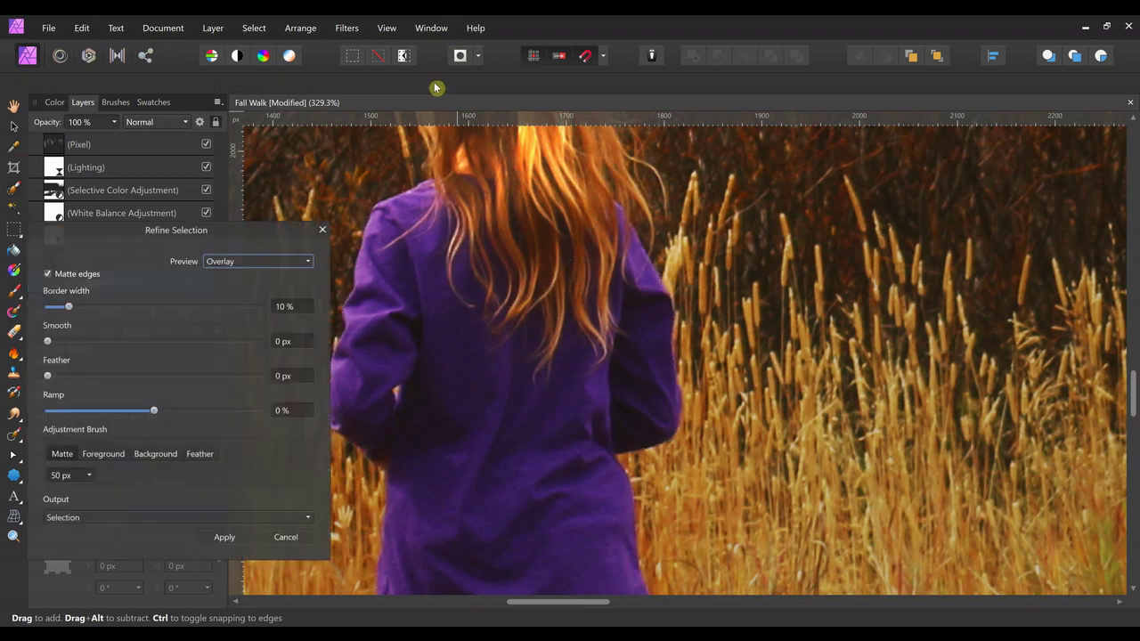
pyautogui.moveTo(280, 229); pyautogui.dragTo(262, 168)
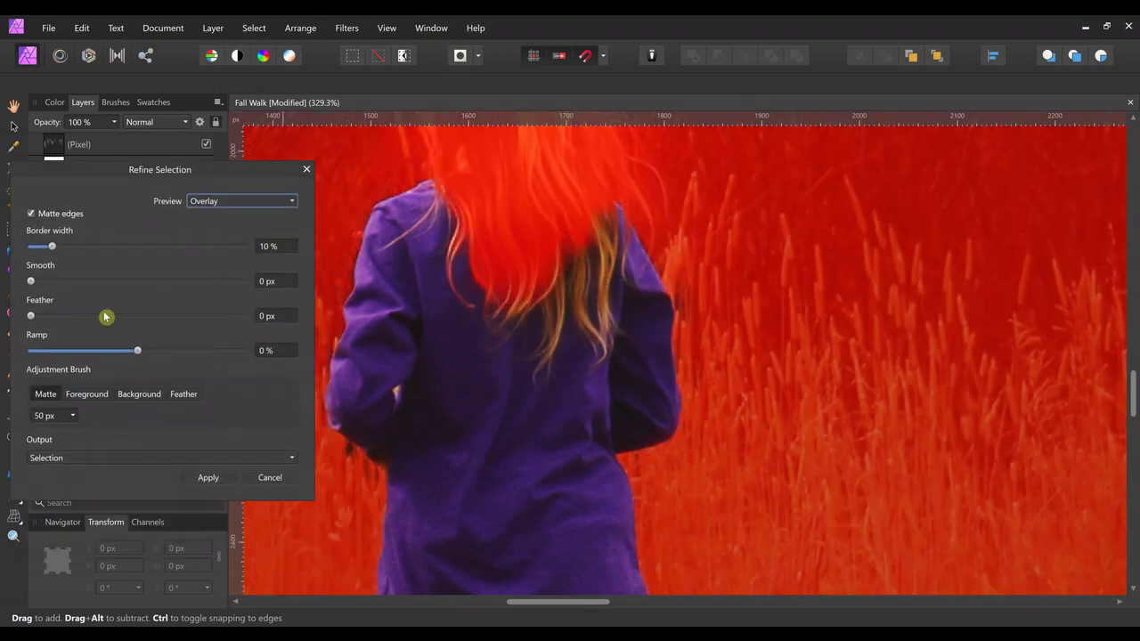
pyautogui.click(44, 396)
pyautogui.moveTo(556, 248)
pyautogui.mouseDown()
pyautogui.moveTo(536, 367)
pyautogui.moveTo(577, 257)
pyautogui.moveTo(601, 348)
pyautogui.moveTo(616, 286)
pyautogui.moveTo(597, 227)
pyautogui.moveTo(576, 216)
pyautogui.moveTo(548, 231)
pyautogui.moveTo(508, 283)
pyautogui.moveTo(498, 326)
pyautogui.moveTo(575, 320)
pyautogui.mouseUp()
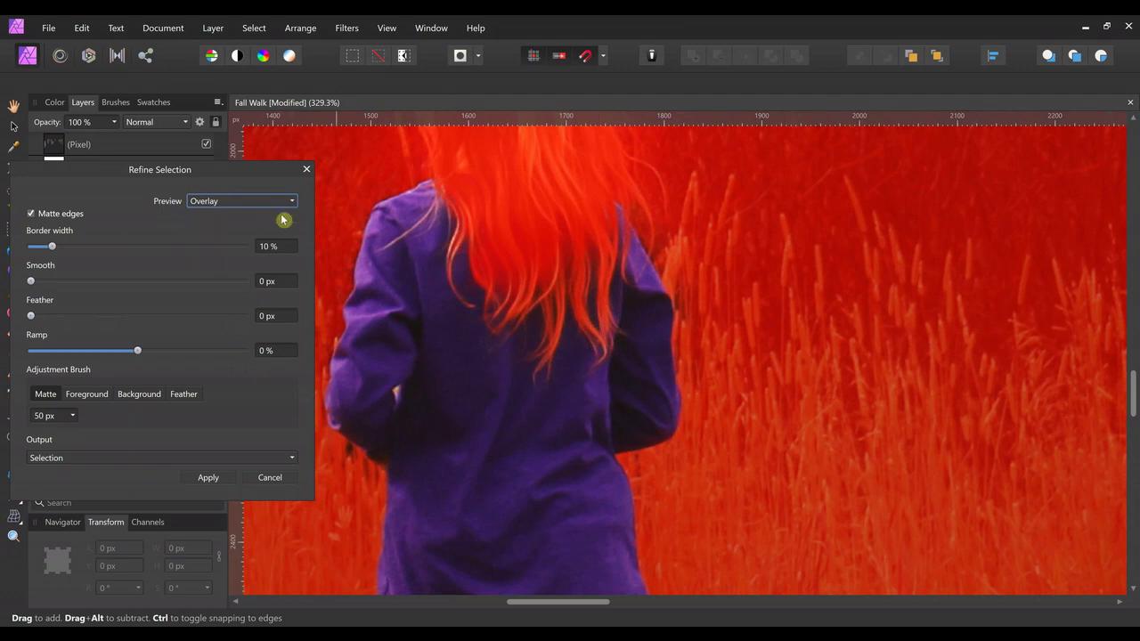
# Step: Switch the refinement preview to White matte and matte the stray hair strands over the left shoulder
pyautogui.click(293, 200)
pyautogui.click(264, 250)
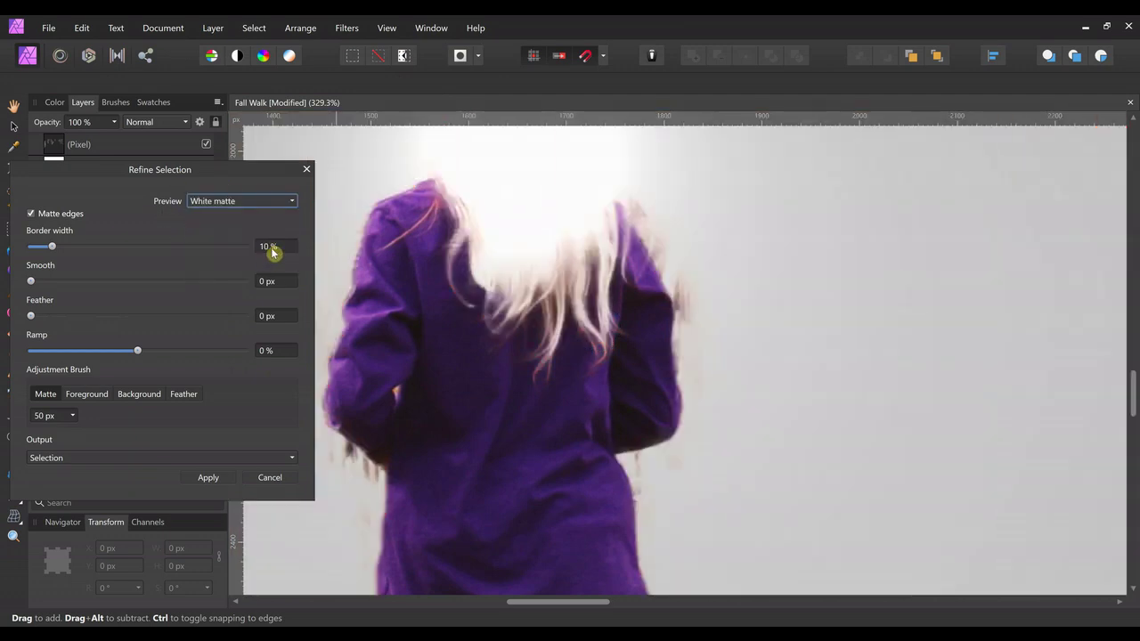
pyautogui.scroll(3, 271, 247)
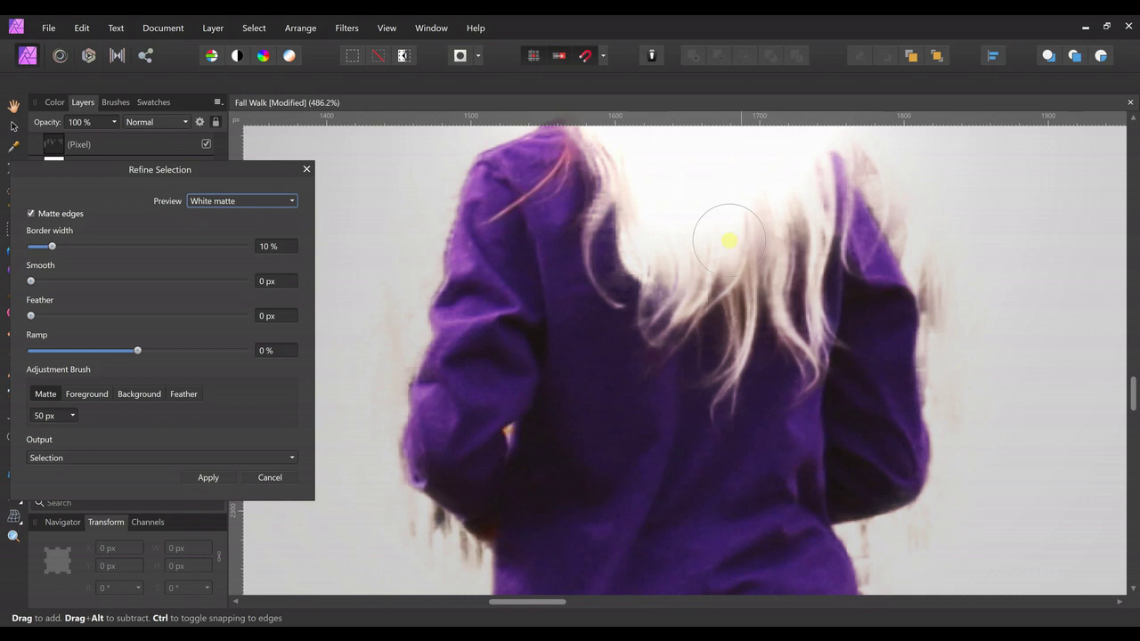
pyautogui.moveTo(524, 222); pyautogui.dragTo(577, 162)
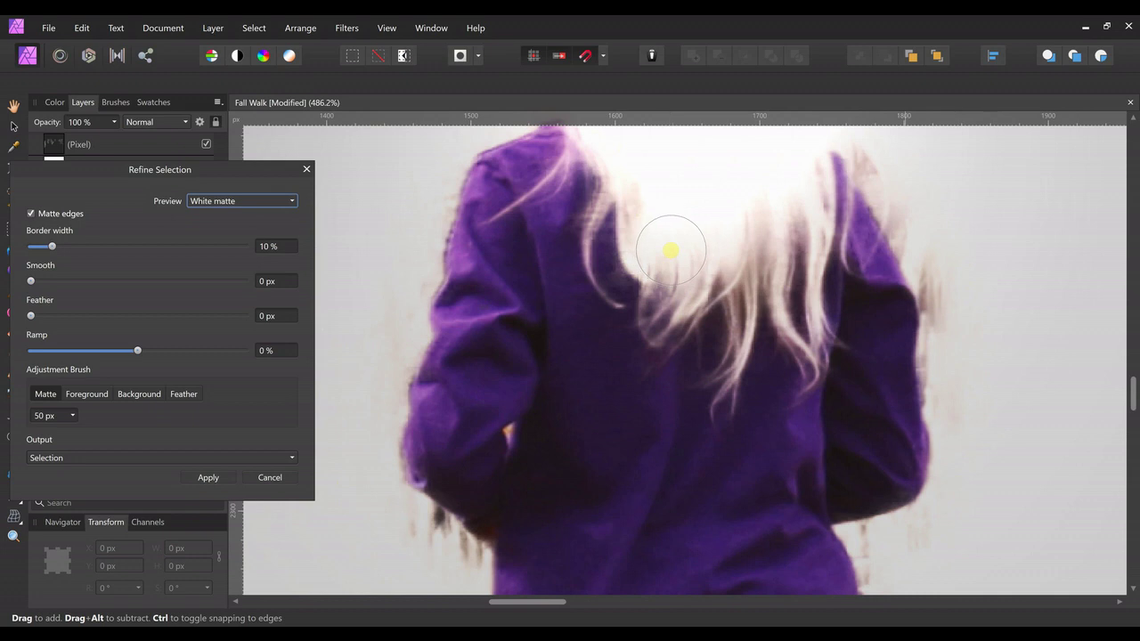
pyautogui.scroll(-2, 671, 250)
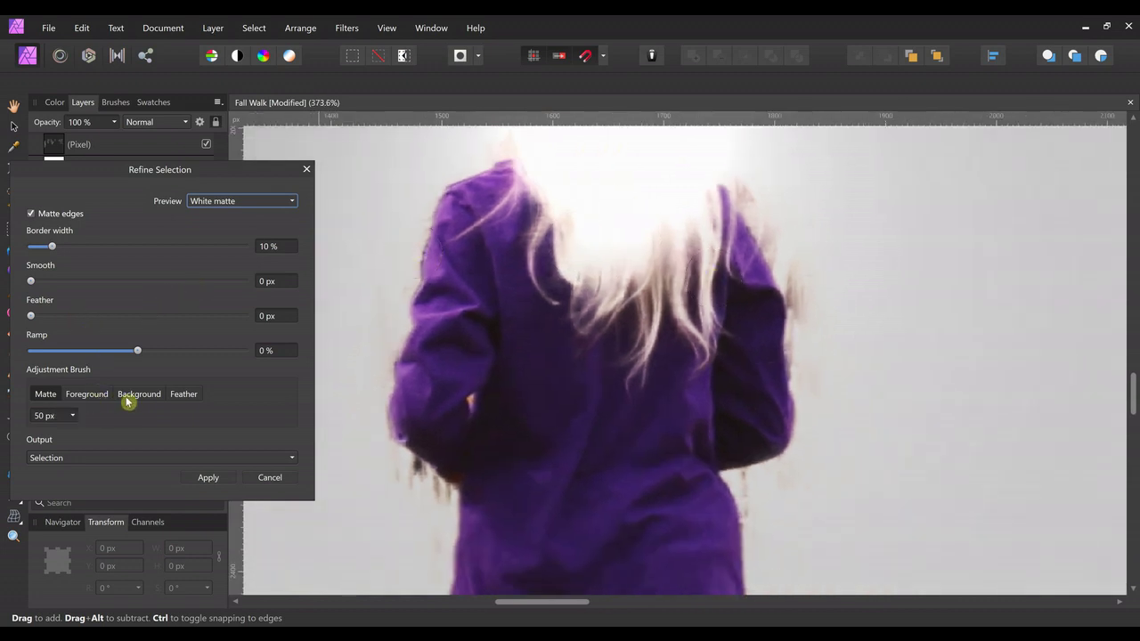
# Step: Mark the stray fringes along the jacket's sleeves, sides and hem as background with the 50 px adjustment brush
pyautogui.click(129, 396)
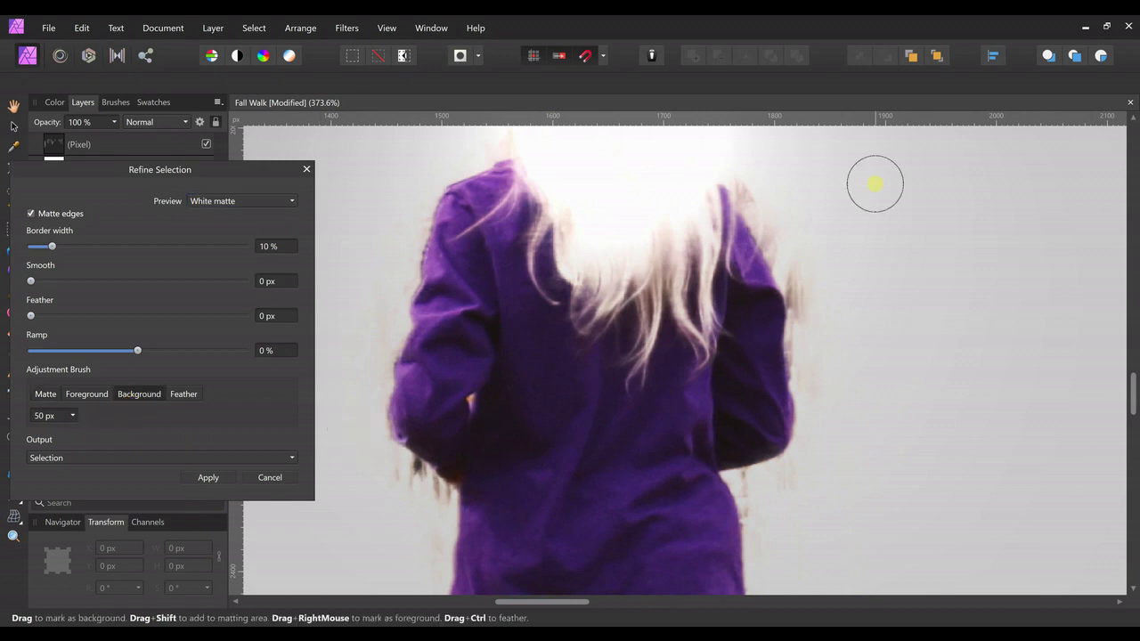
pyautogui.moveTo(765, 183)
pyautogui.mouseDown()
pyautogui.moveTo(822, 302)
pyautogui.moveTo(812, 338)
pyautogui.mouseUp()
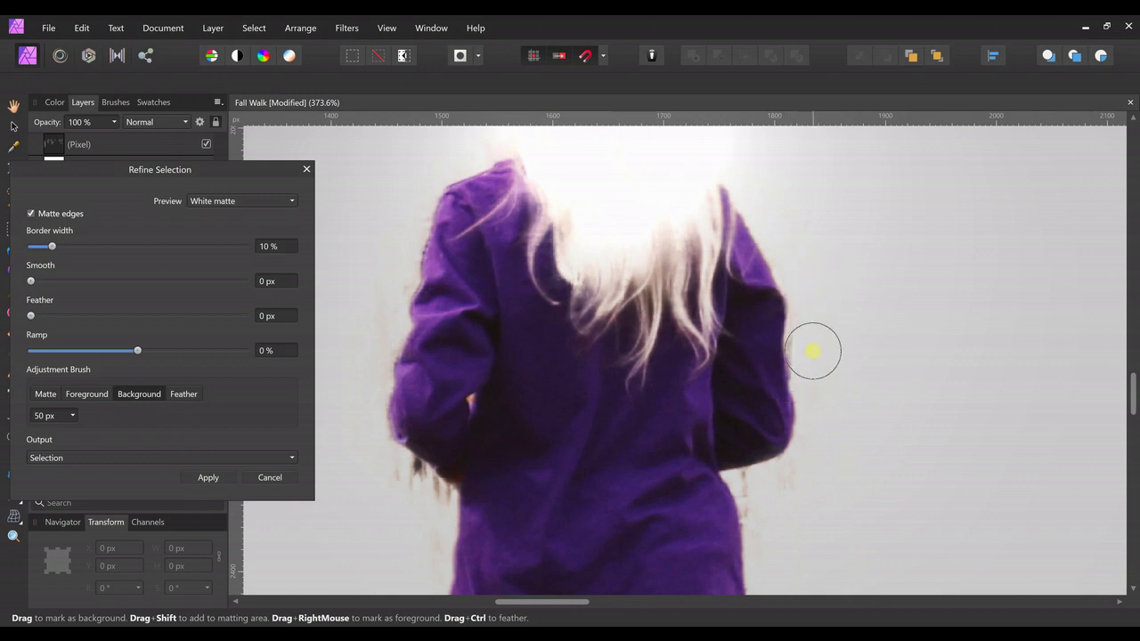
pyautogui.moveTo(813, 351)
pyautogui.mouseDown()
pyautogui.moveTo(789, 476)
pyautogui.moveTo(765, 499)
pyautogui.mouseUp()
pyautogui.scroll(-5, 868, 425)
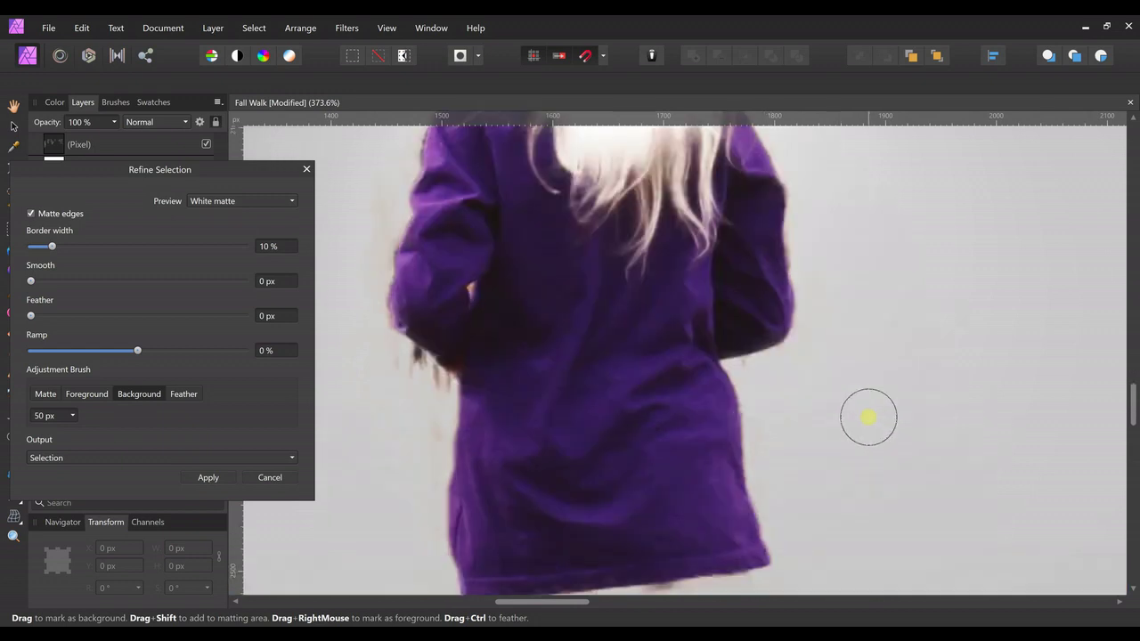
pyautogui.moveTo(598, 517)
pyautogui.mouseDown()
pyautogui.moveTo(596, 484)
pyautogui.moveTo(649, 471)
pyautogui.mouseUp()
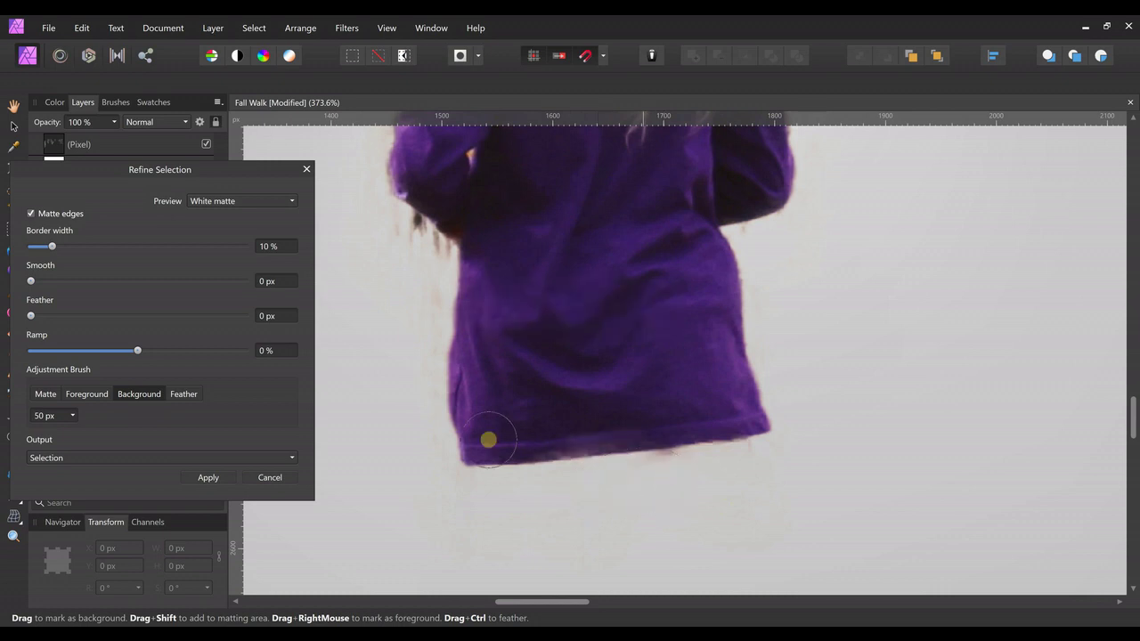
pyautogui.scroll(2, 446, 365)
pyautogui.moveTo(397, 342)
pyautogui.mouseDown()
pyautogui.moveTo(419, 316)
pyautogui.moveTo(415, 323)
pyautogui.mouseUp()
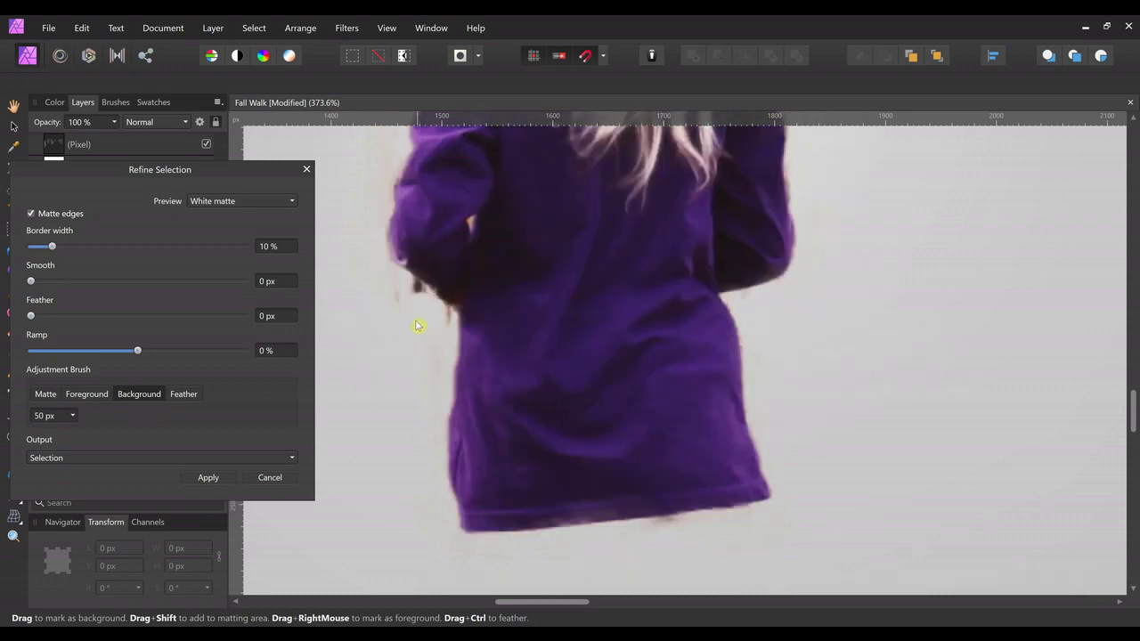
pyautogui.scroll(3, 412, 372)
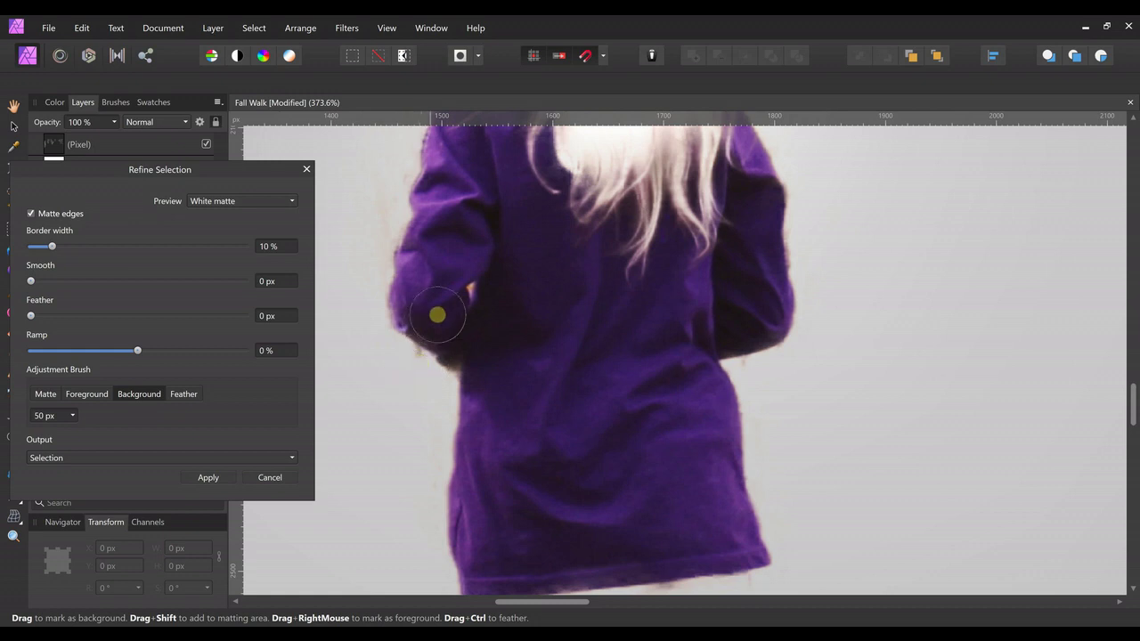
pyautogui.moveTo(367, 268); pyautogui.dragTo(400, 264)
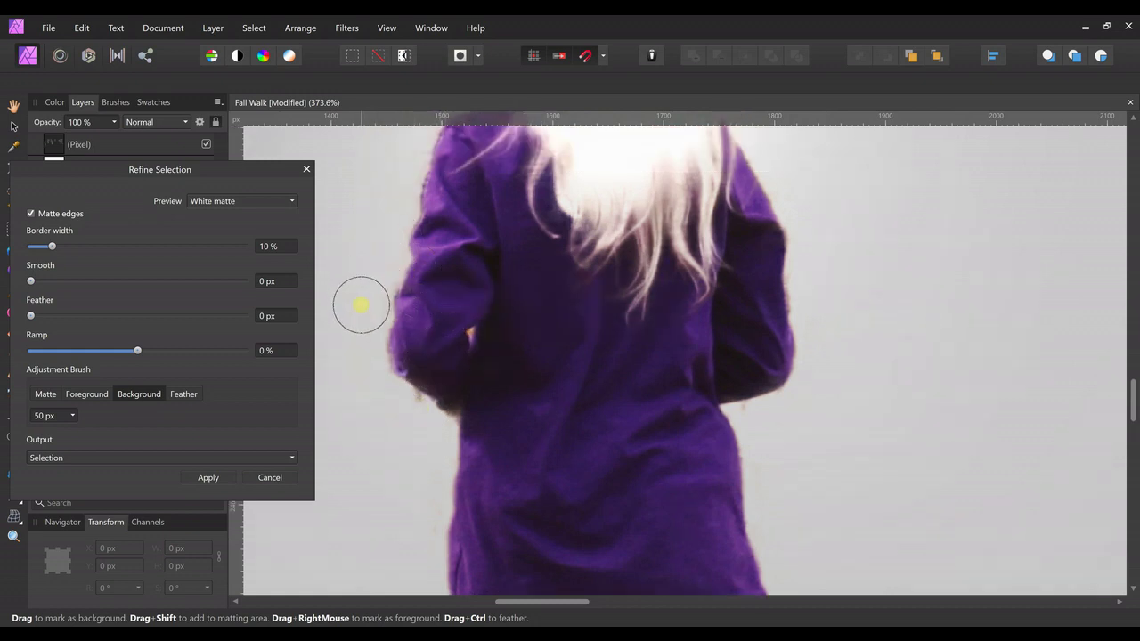
pyautogui.scroll(3, 344, 341)
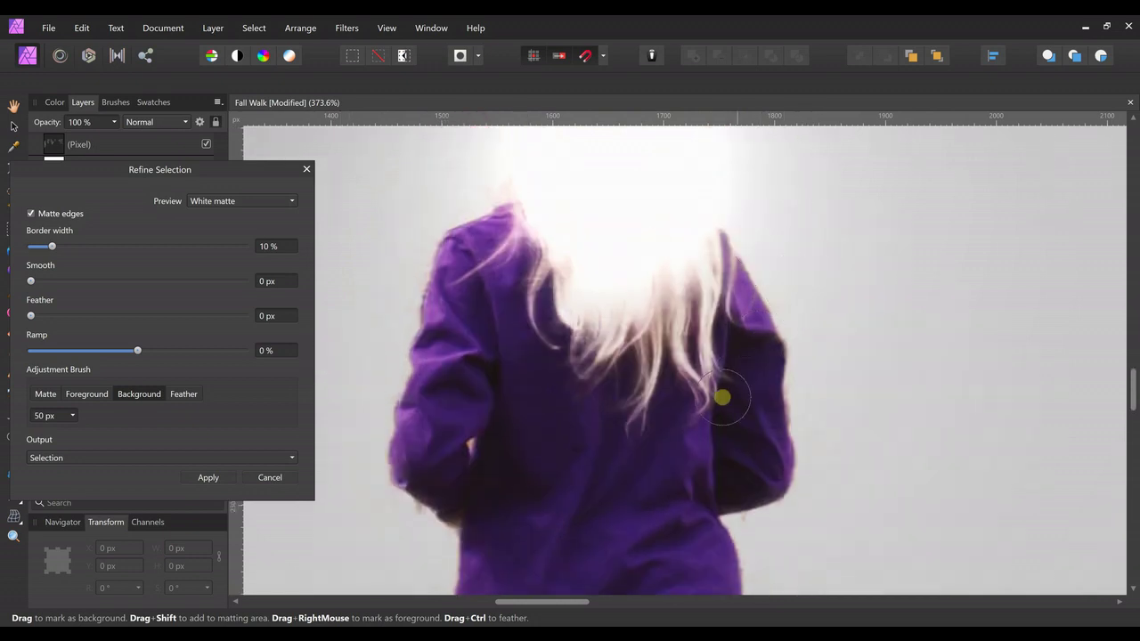
# Step: Output the refined selection as a new layer with mask and turn the Background layer's visibility back on
pyautogui.click(294, 460)
pyautogui.click(143, 524)
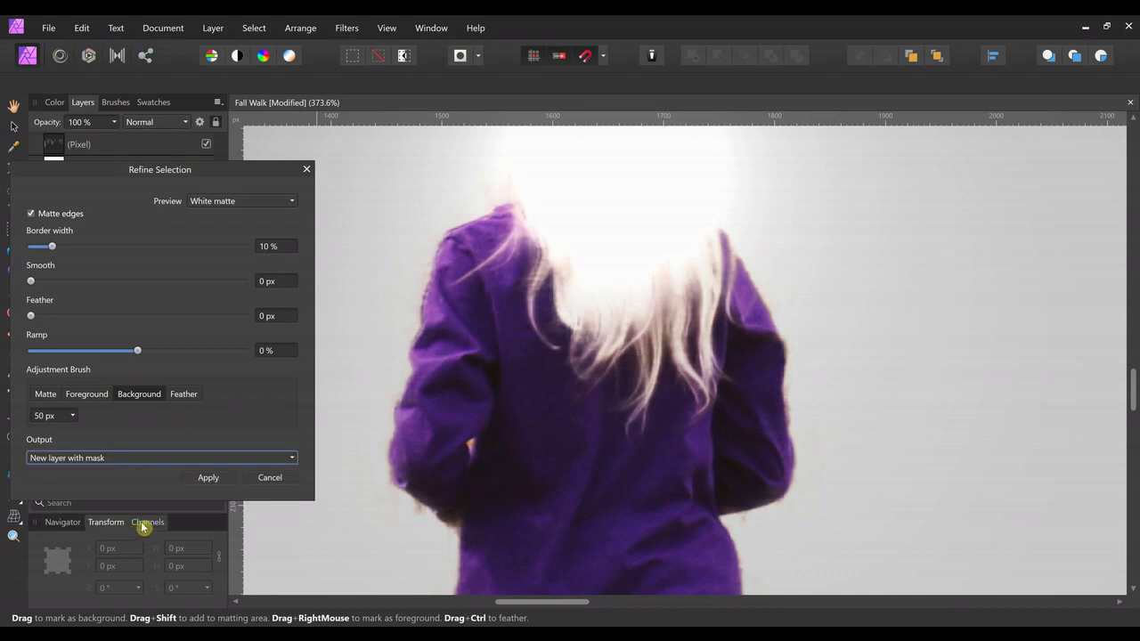
pyautogui.click(209, 480)
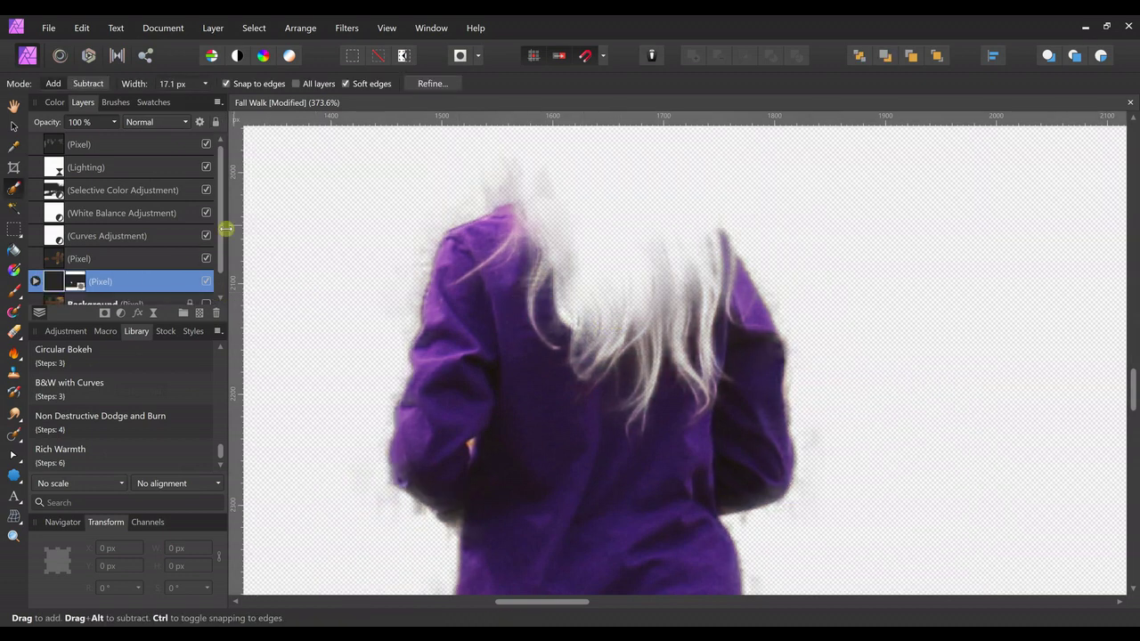
pyautogui.scroll(-1, 222, 261)
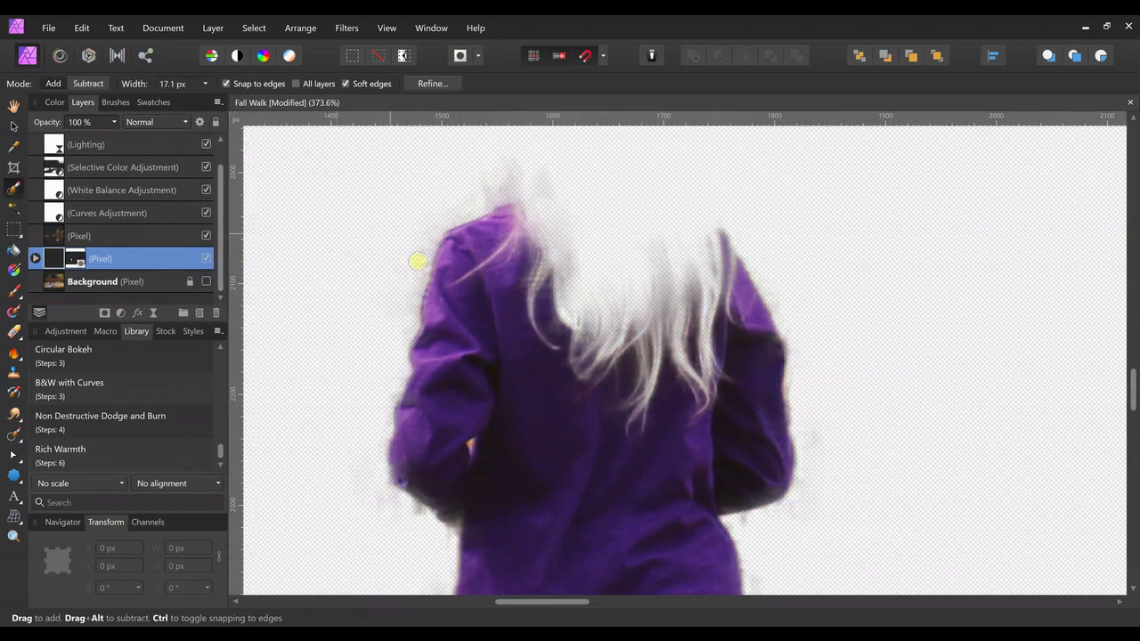
pyautogui.scroll(-2, 433, 297)
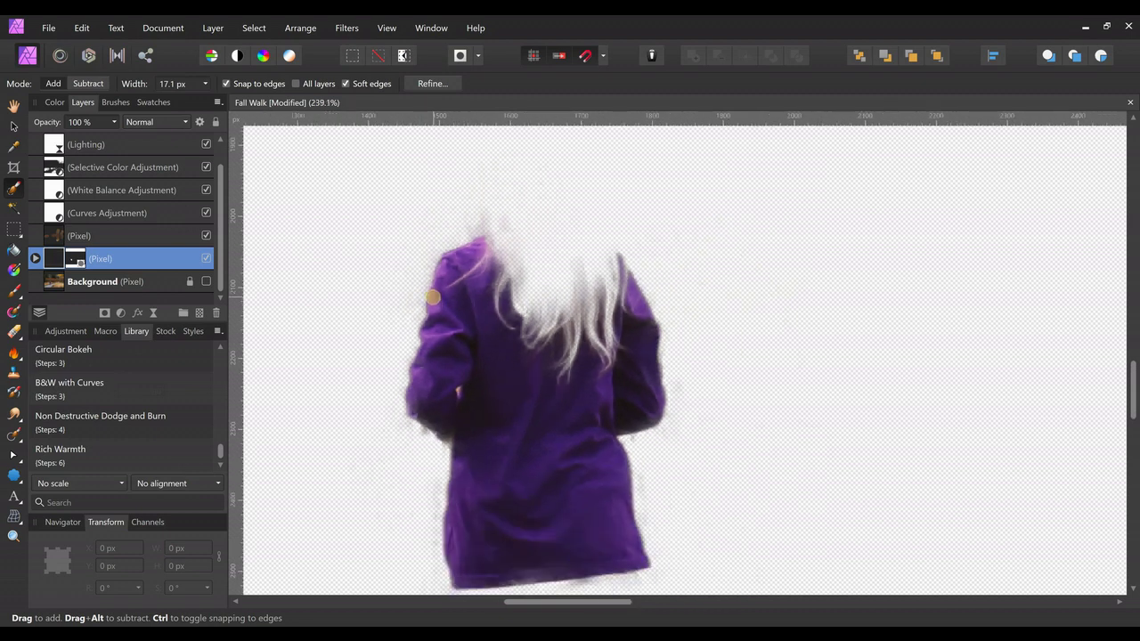
pyautogui.moveTo(460, 348); pyautogui.dragTo(508, 285)
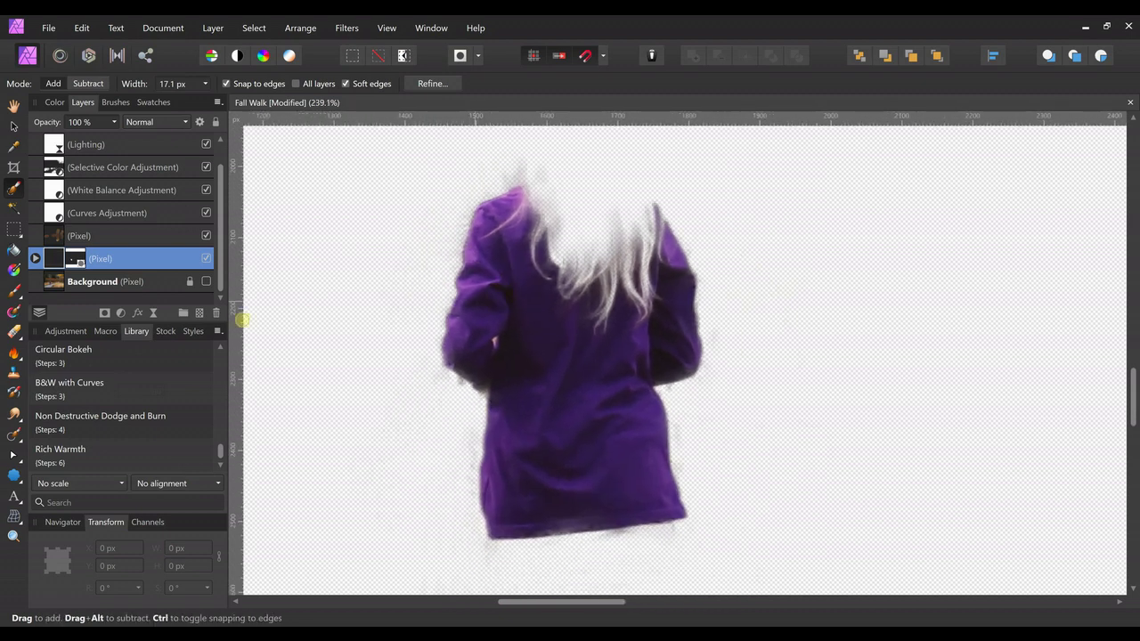
pyautogui.click(207, 282)
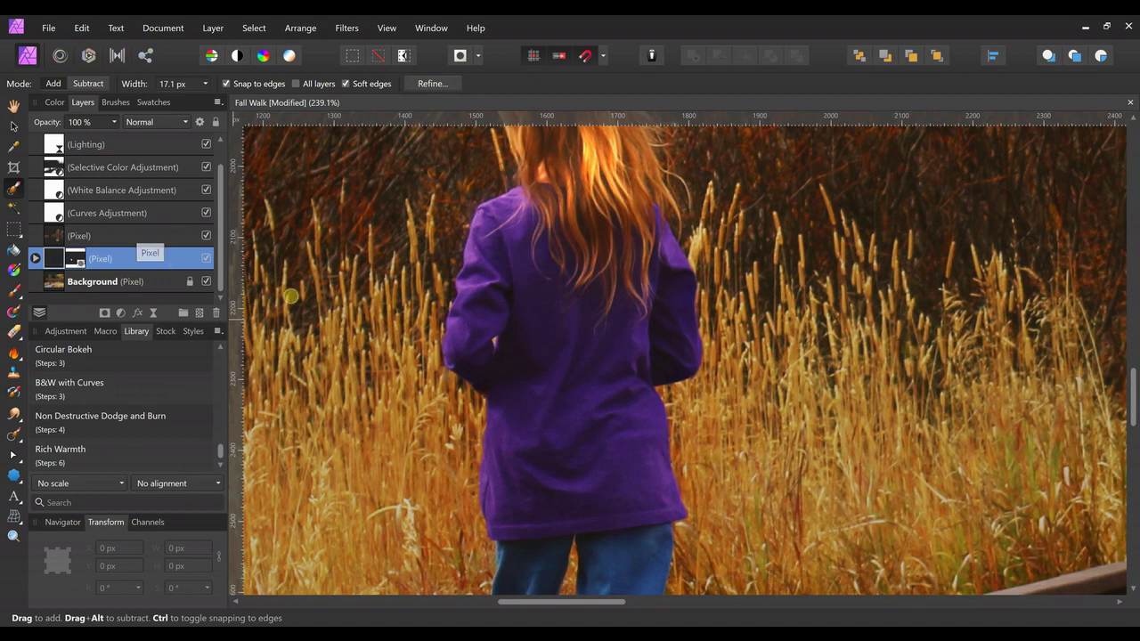
# Step: Add a Recolor adjustment and nest it inside the masked jacket layer so it affects only the jacket
pyautogui.scroll(-1, 442, 257)
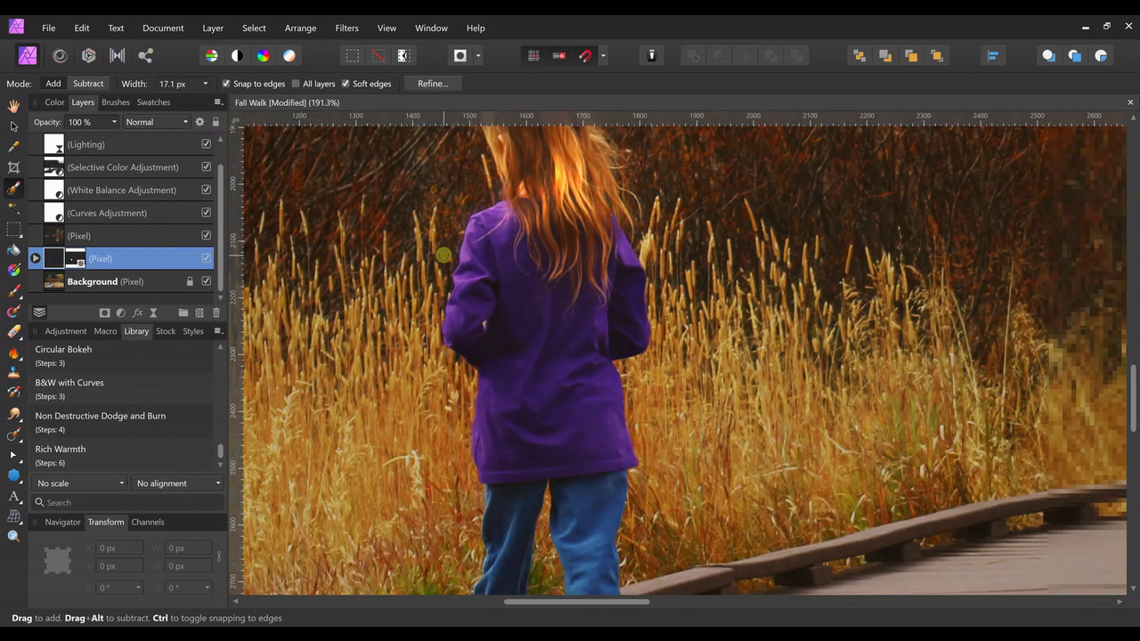
pyautogui.scroll(-3, 443, 256)
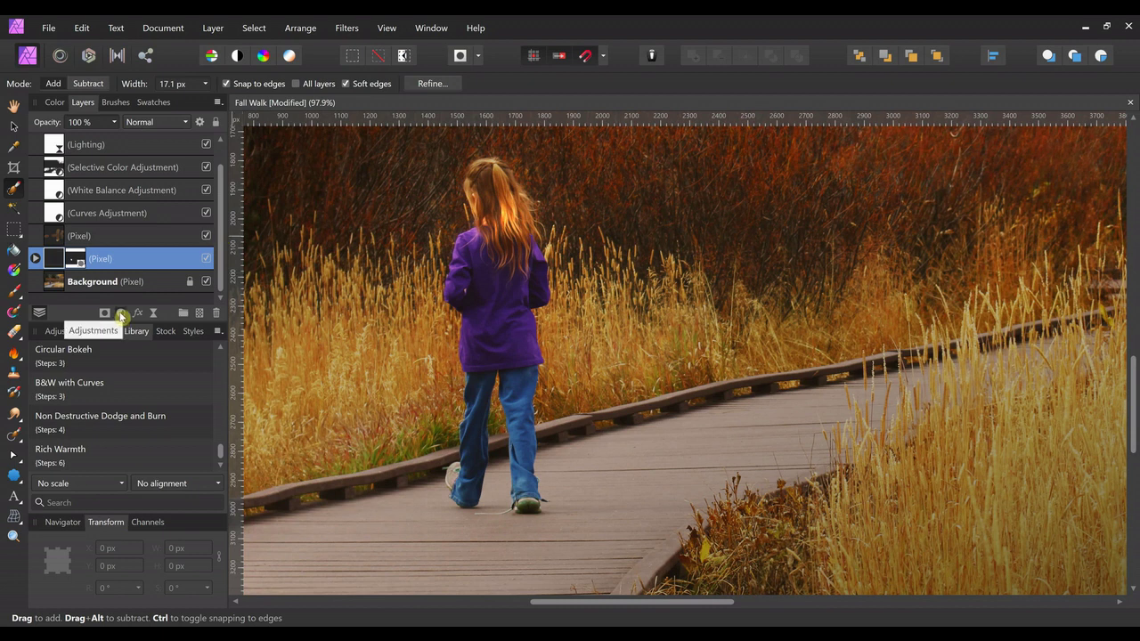
pyautogui.click(121, 314)
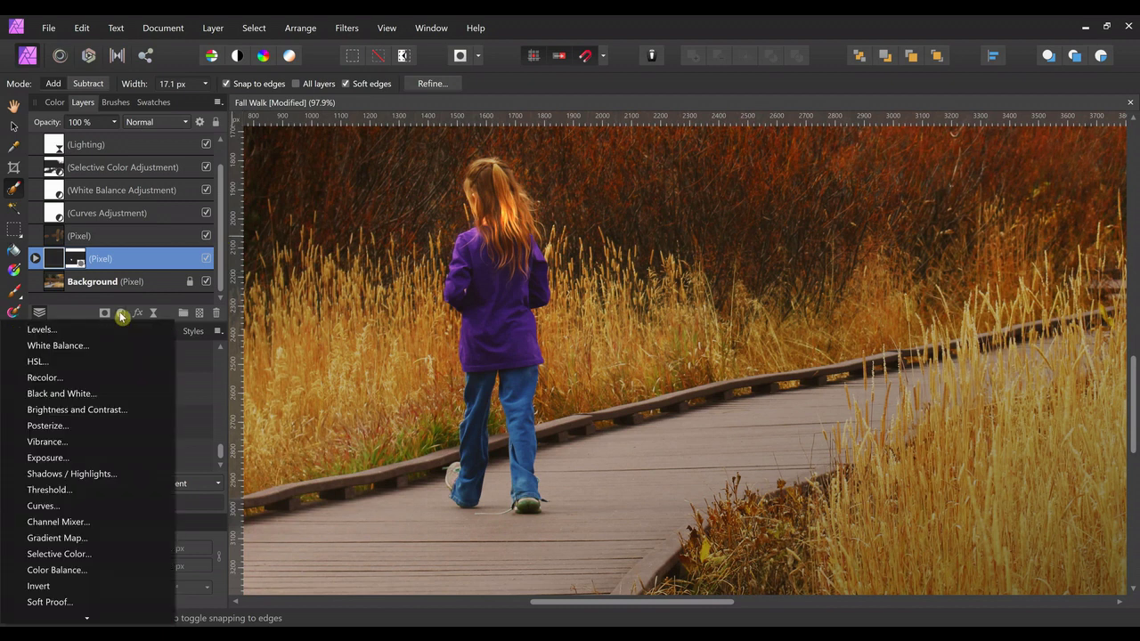
pyautogui.click(59, 378)
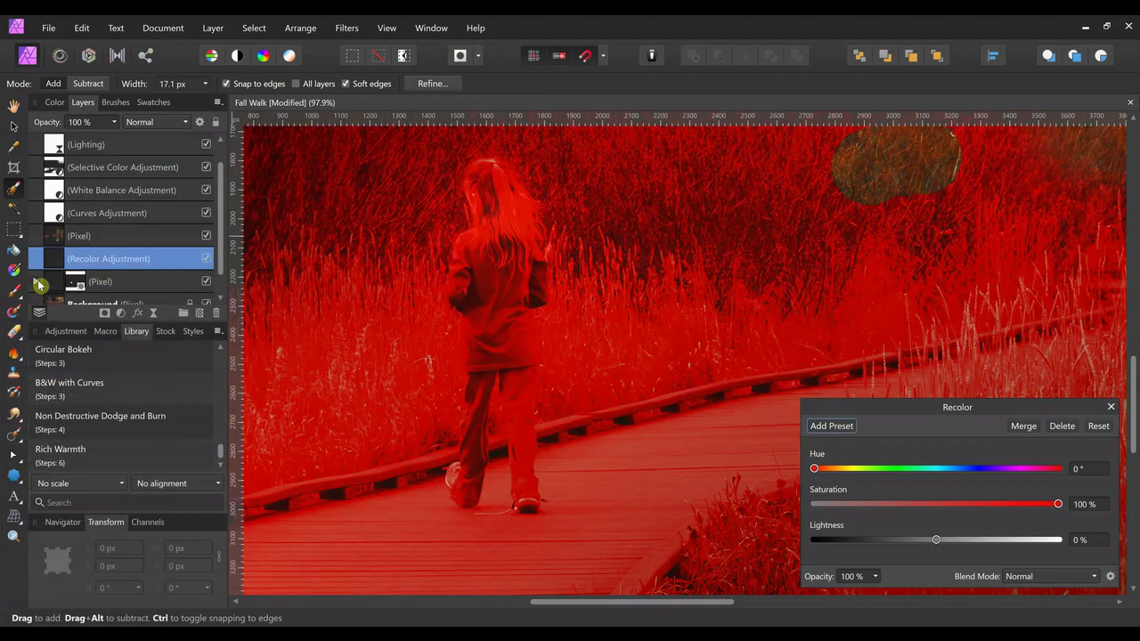
pyautogui.click(36, 282)
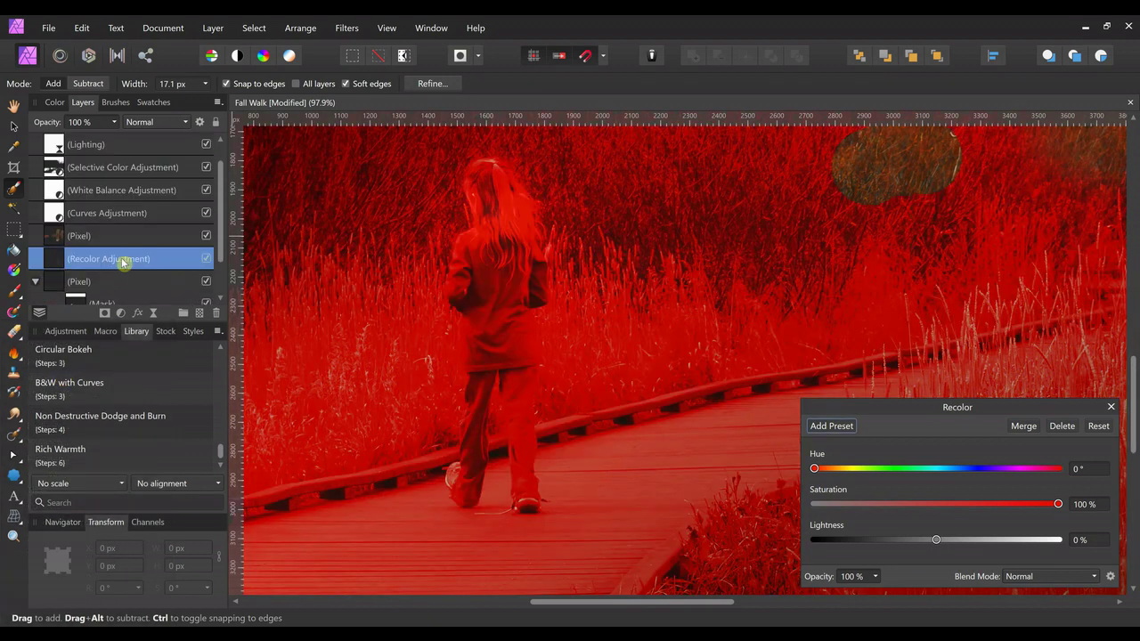
pyautogui.scroll(-1, 121, 265)
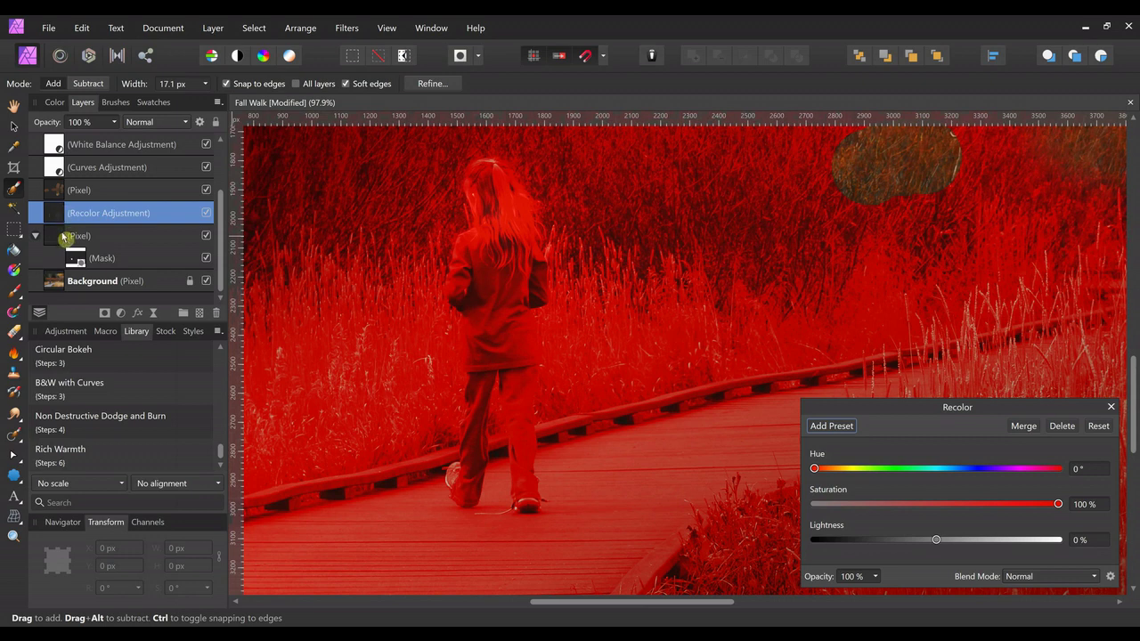
pyautogui.click(63, 239)
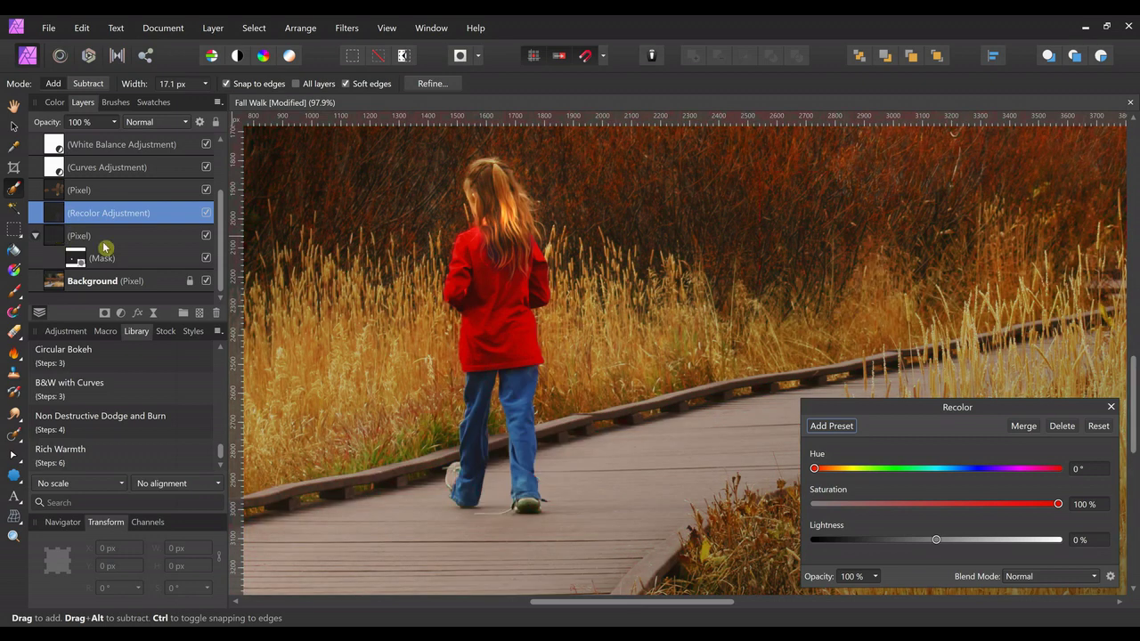
pyautogui.moveTo(144, 297); pyautogui.dragTo(144, 296)
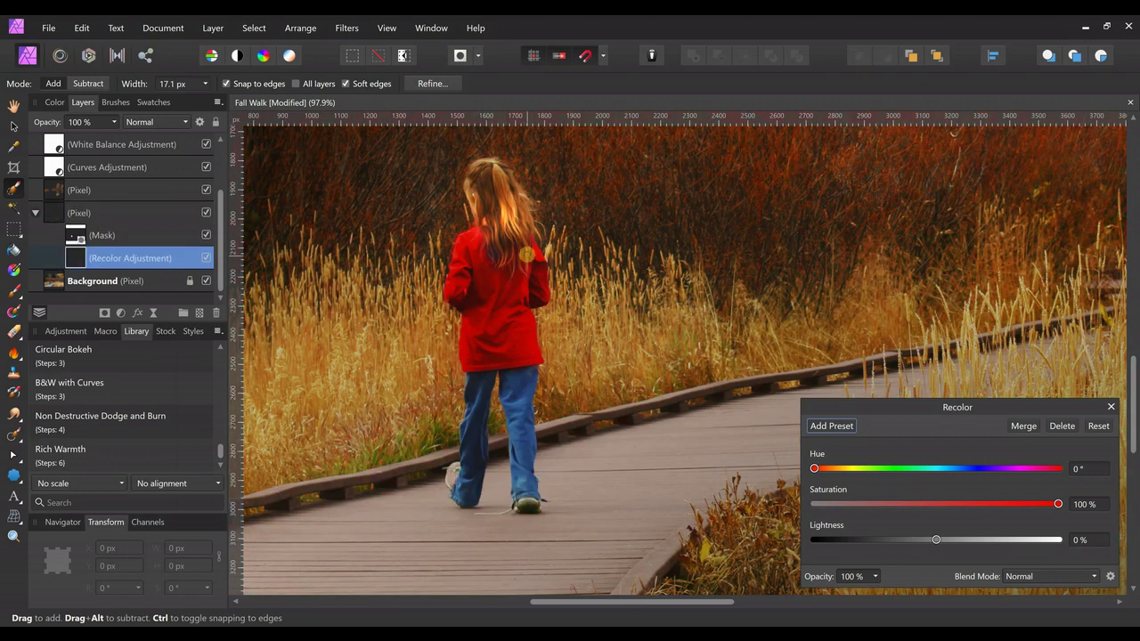
# Step: Set the hue of the jacket's Recolor adjustment to 176.7°
pyautogui.scroll(1, 527, 252)
pyautogui.scroll(1, 526, 252)
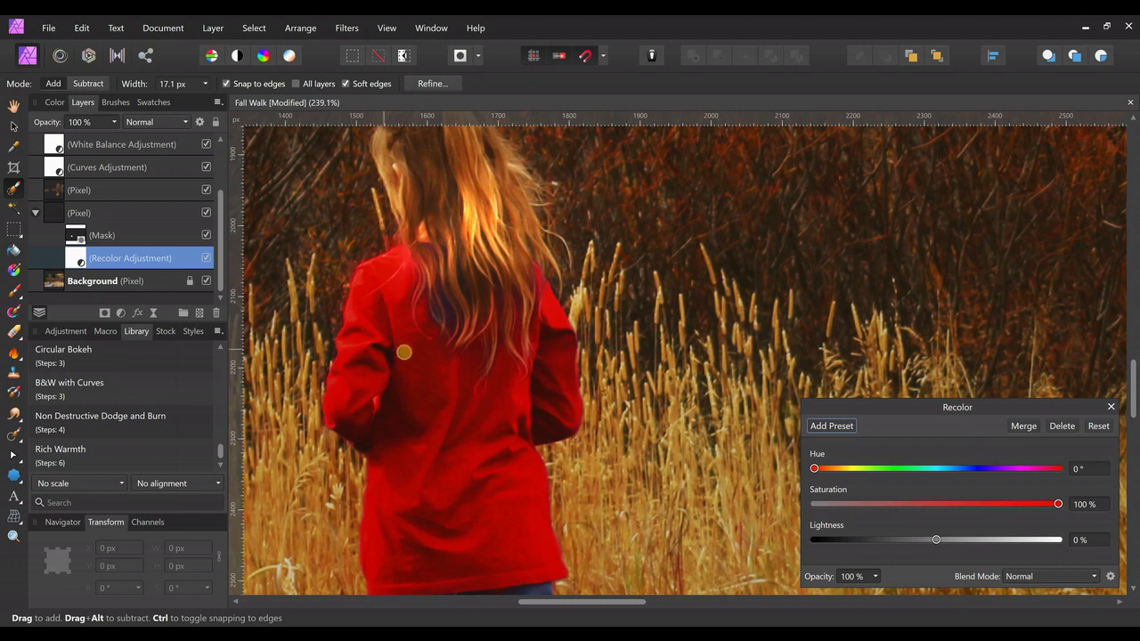
pyautogui.moveTo(434, 367); pyautogui.dragTo(503, 309)
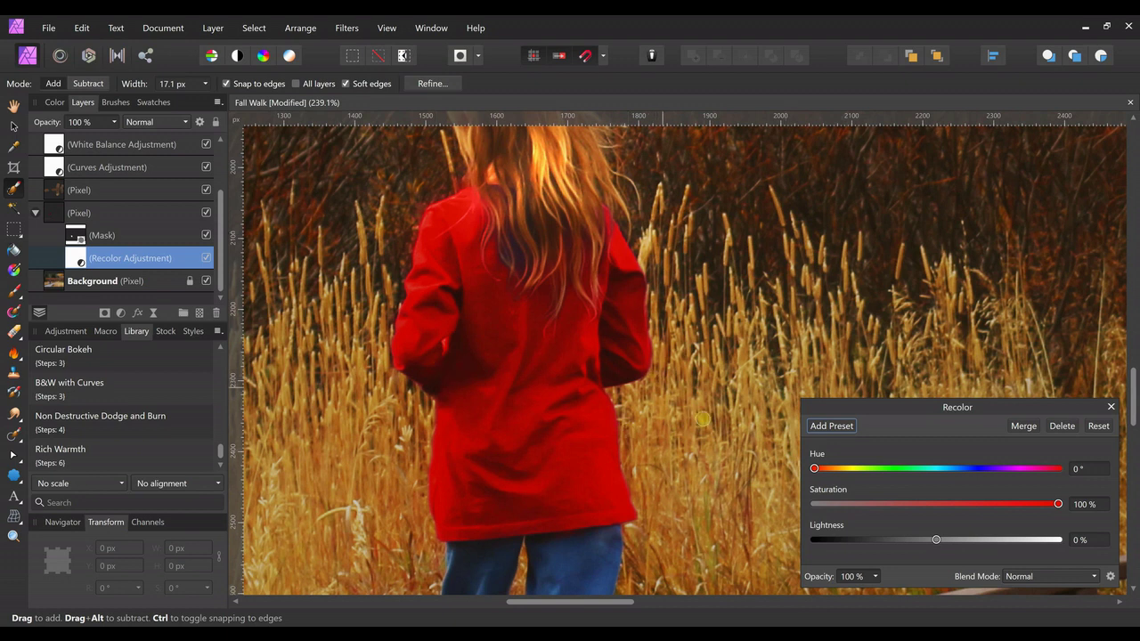
pyautogui.moveTo(814, 470); pyautogui.dragTo(882, 470)
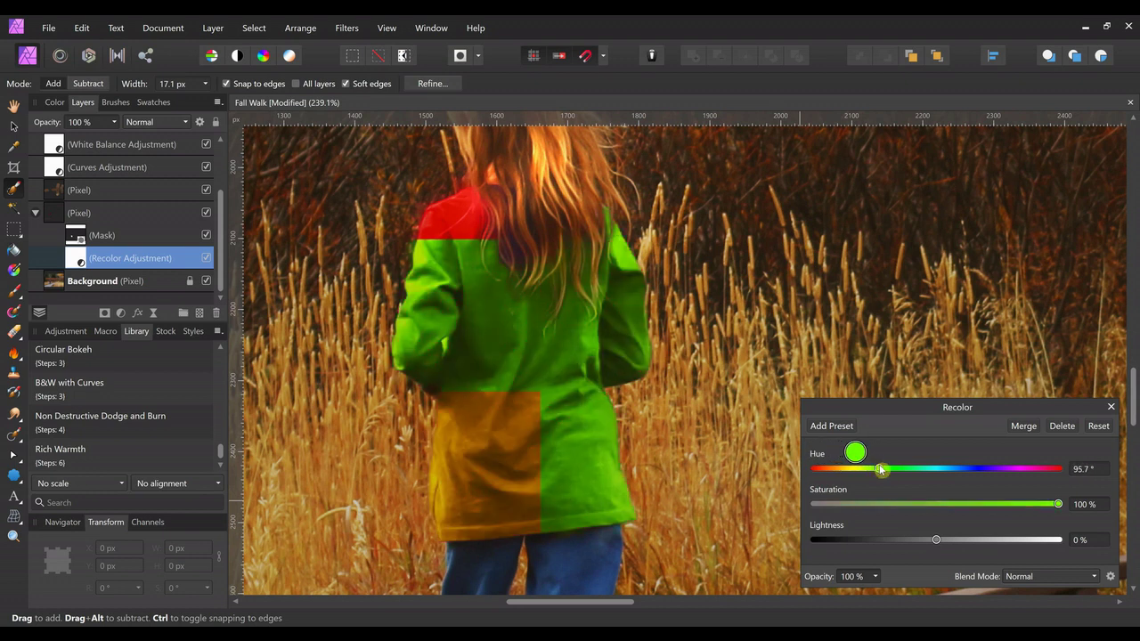
pyautogui.click(934, 470)
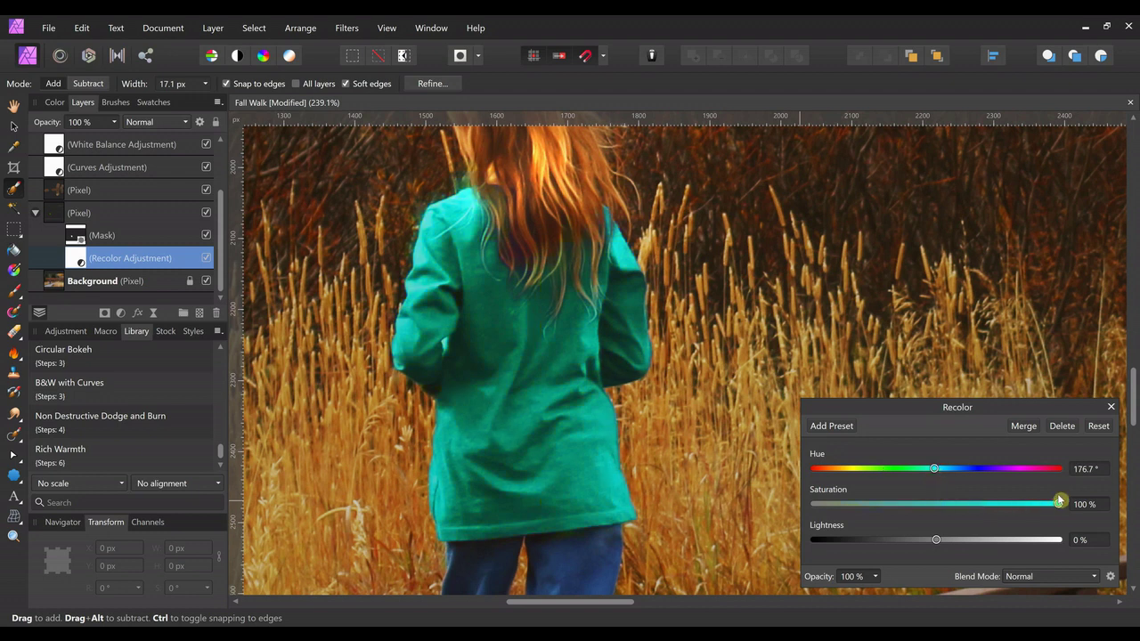
# Step: Set the Recolor adjustment's saturation to 71 % and lightness to -25 % and close its settings
pyautogui.moveTo(1056, 508); pyautogui.dragTo(1051, 508)
pyautogui.moveTo(984, 514); pyautogui.dragTo(988, 512)
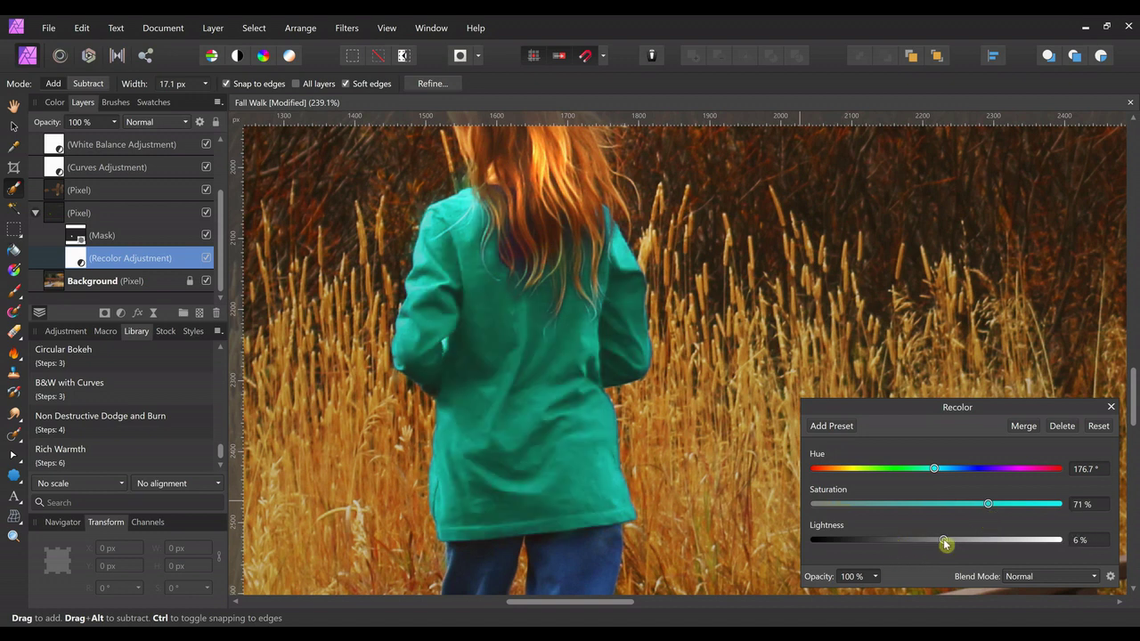
pyautogui.click(906, 548)
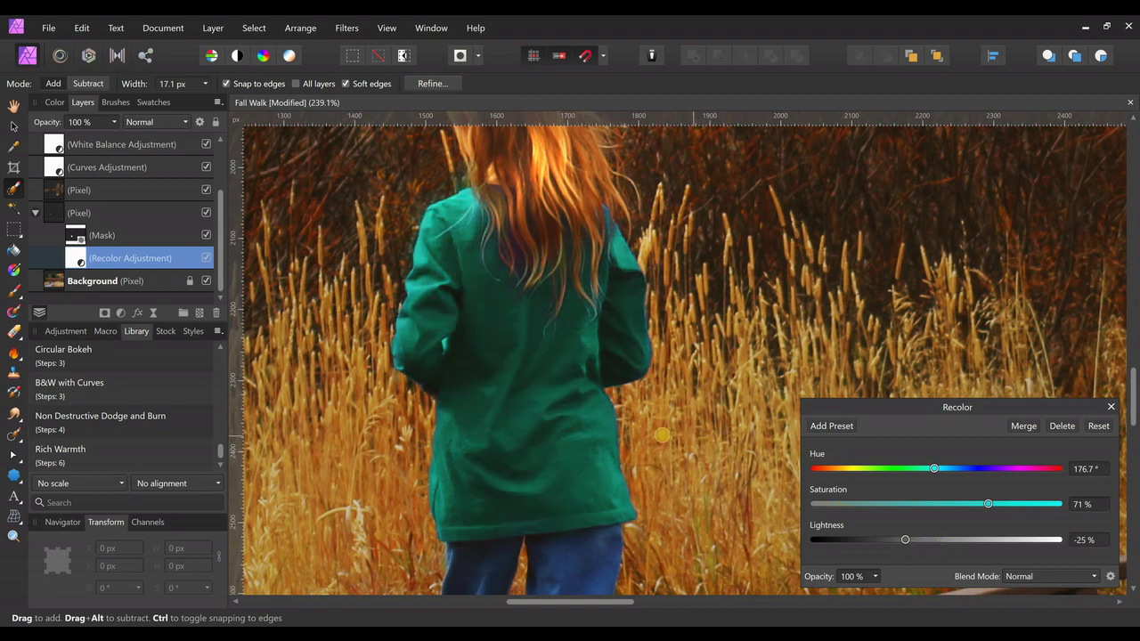
pyautogui.scroll(-5, 659, 433)
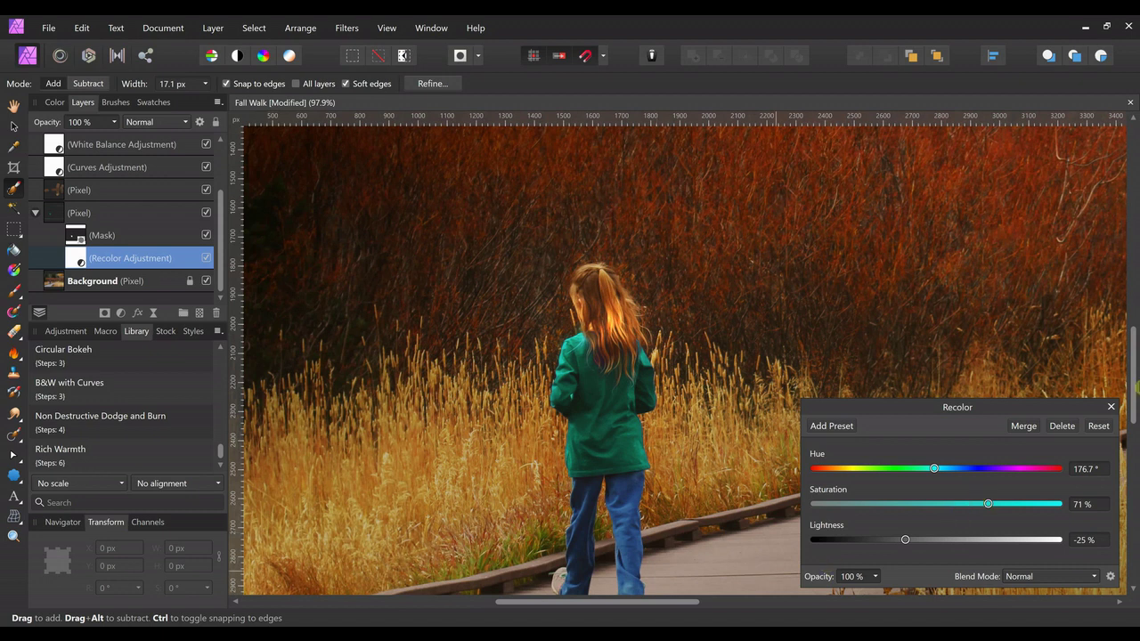
pyautogui.click(1111, 410)
# Step: Make the jacket layer's mask the painting target and activate the Paint Brush tool
pyautogui.scroll(6, 699, 418)
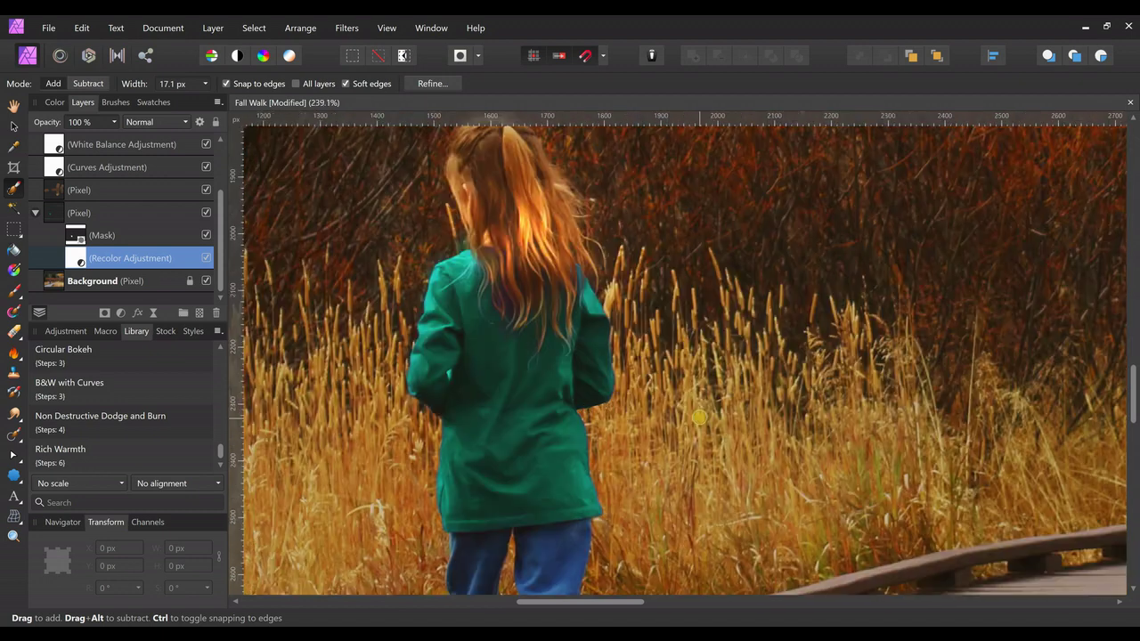
pyautogui.press('space')
pyautogui.moveTo(421, 418); pyautogui.dragTo(682, 578)
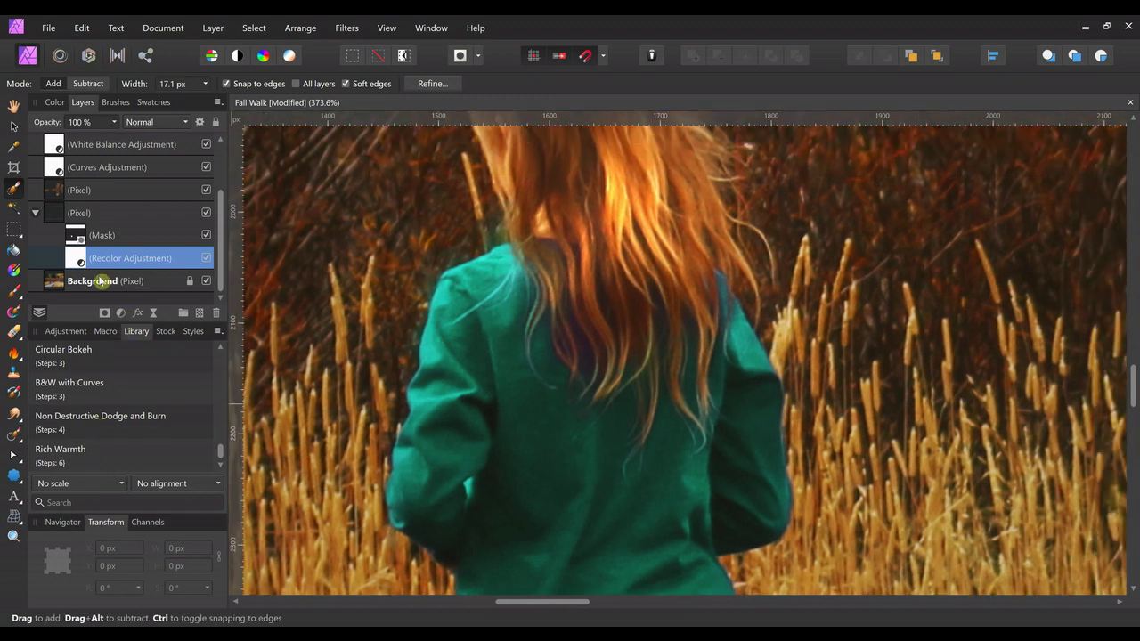
pyautogui.click(77, 236)
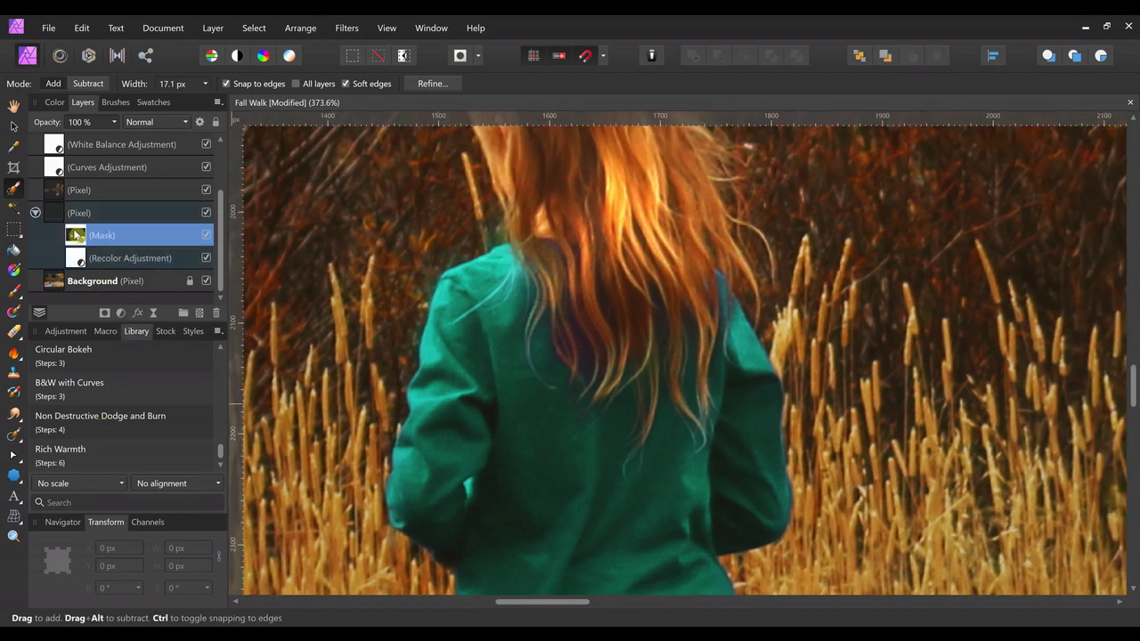
pyautogui.click(60, 101)
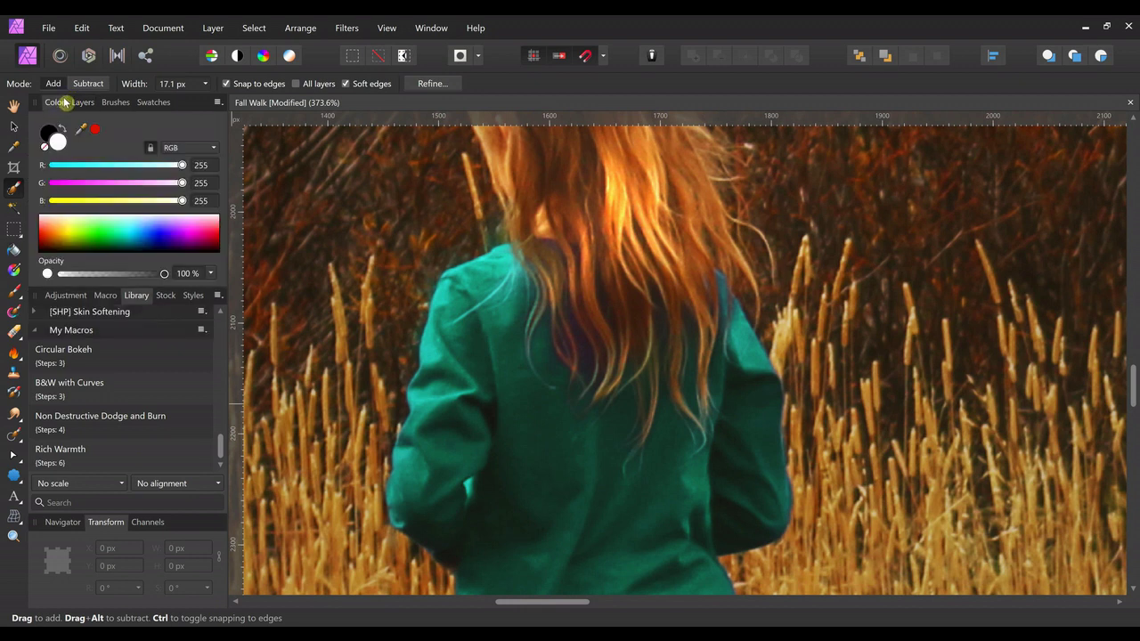
pyautogui.click(93, 103)
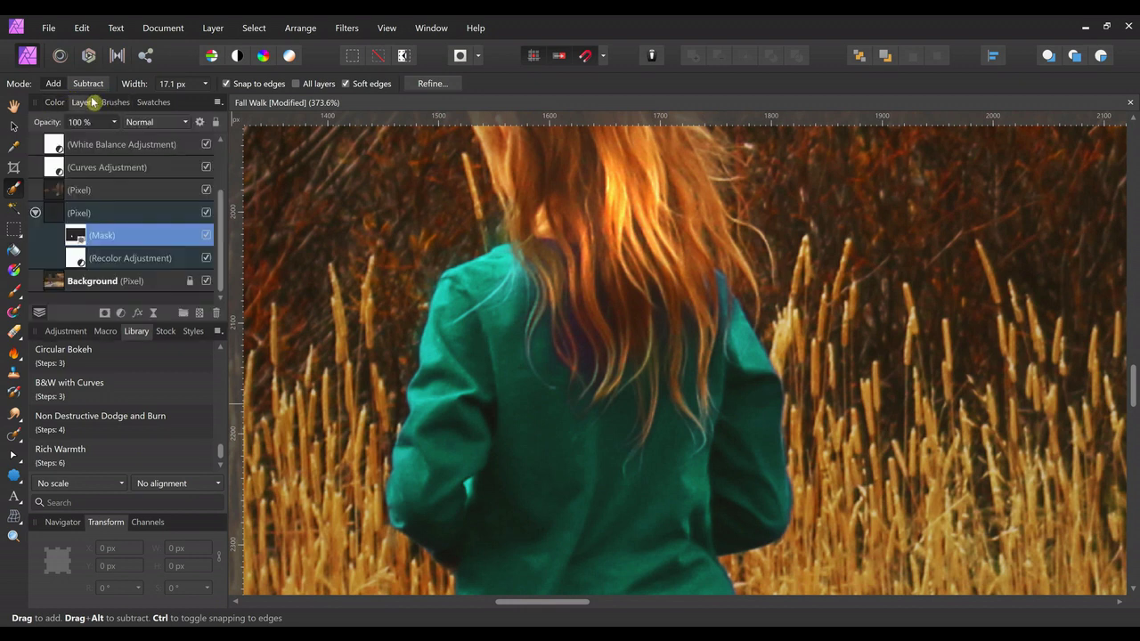
pyautogui.click(13, 291)
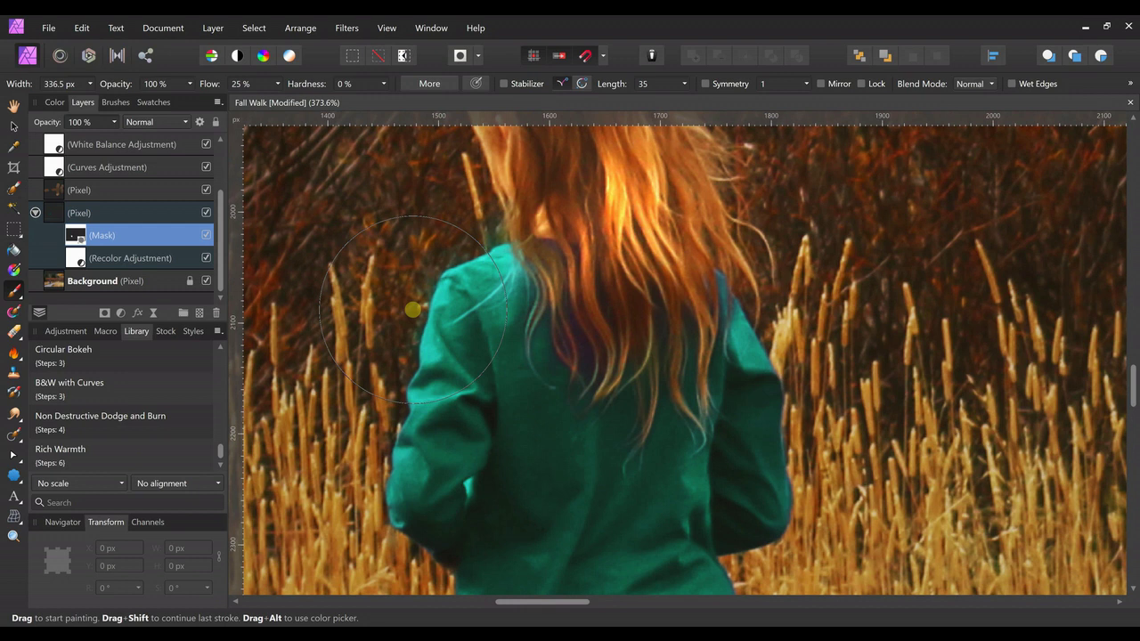
# Step: Paint black on the jacket mask with a 47.9 px brush to remove the green spill beside the girl's neck above the shoulder
pyautogui.moveTo(538, 258); pyautogui.dragTo(542, 288)
pyautogui.press('[')
pyautogui.press('[')
pyautogui.press('[')
pyautogui.press('[')
pyautogui.press('[')
pyautogui.press('[')
pyautogui.press('[')
pyautogui.press('[')
pyautogui.press('[')
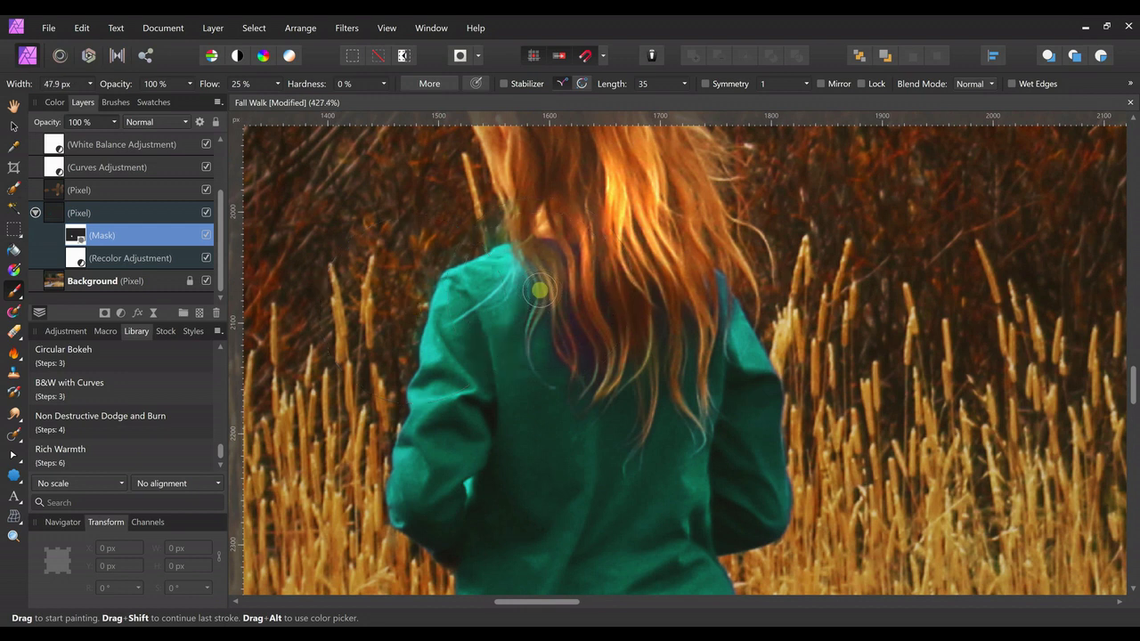
pyautogui.scroll(5, 540, 289)
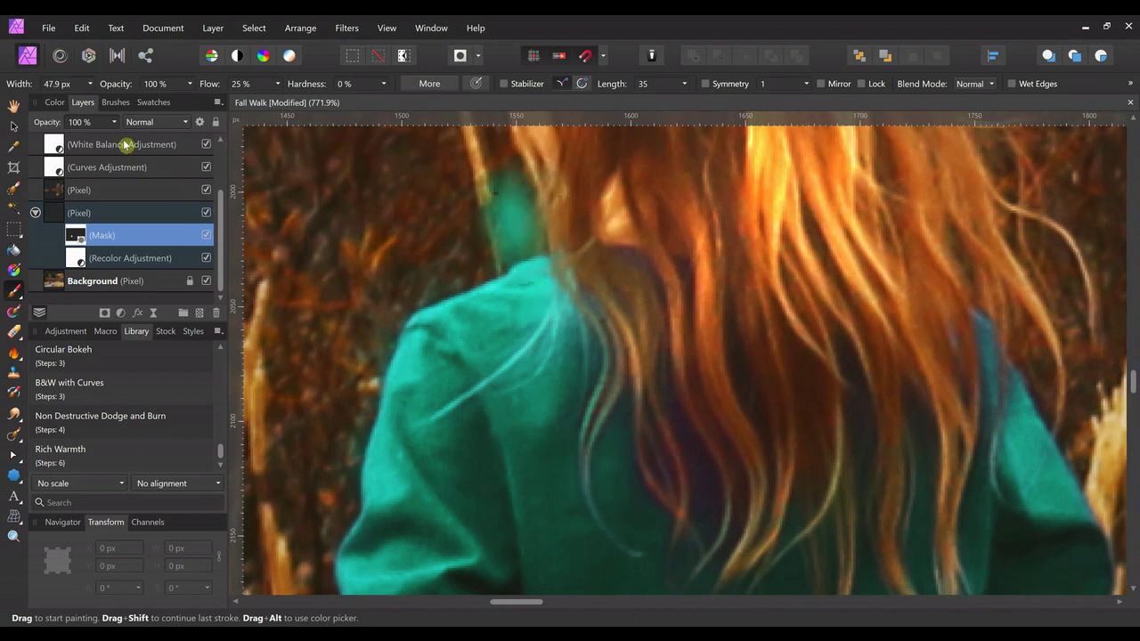
pyautogui.click(55, 102)
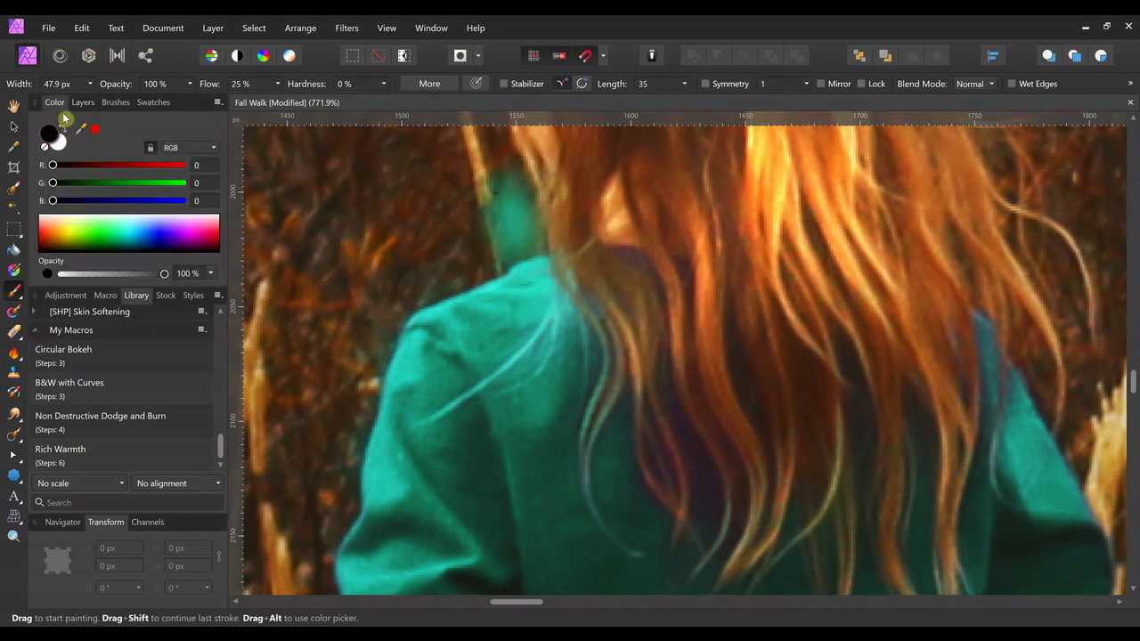
pyautogui.click(80, 103)
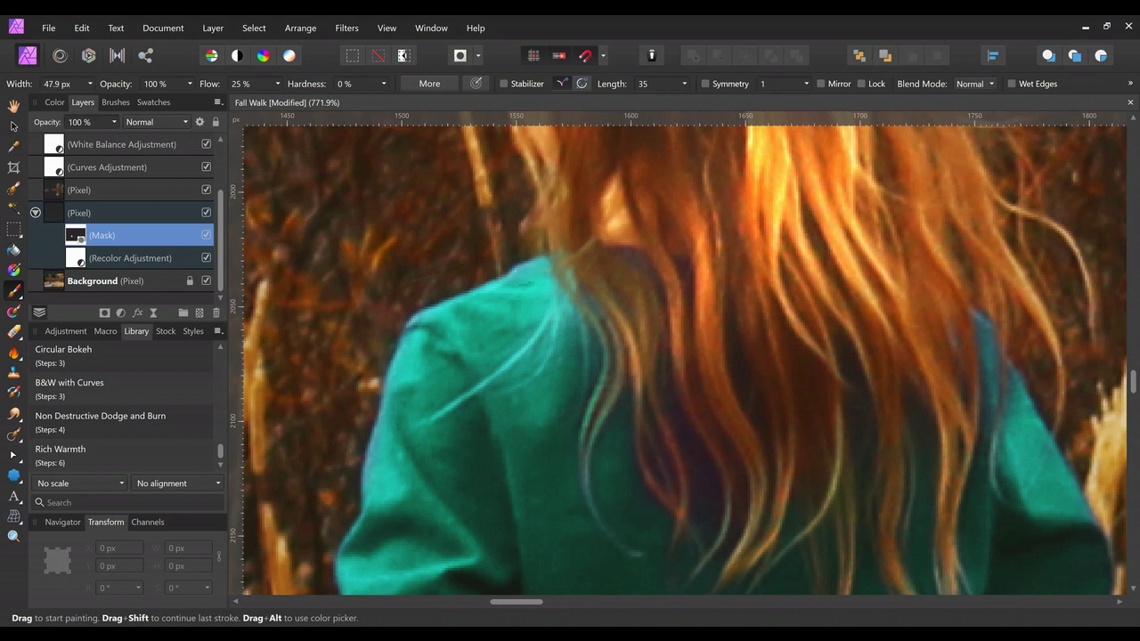
# Step: Paint black on the mask with a 21.2 px brush to restore the natural color of hair strands over the jacket's back
pyautogui.scroll(-5, 279, 214)
pyautogui.hscroll(-3, 279, 214)
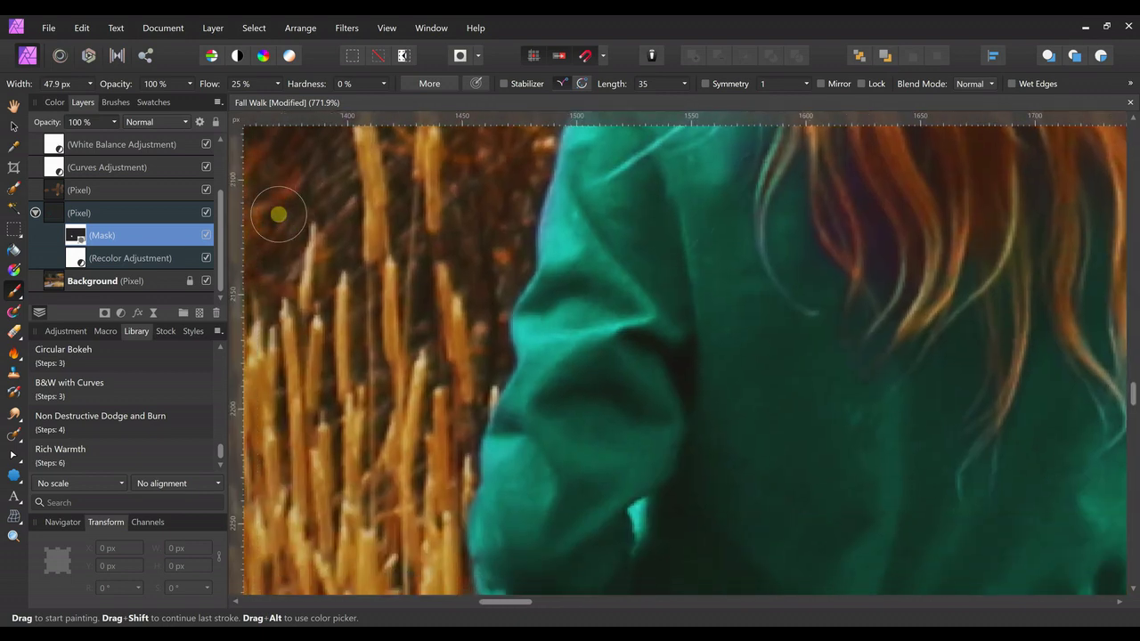
pyautogui.scroll(4, 279, 214)
pyautogui.hscroll(4, 279, 214)
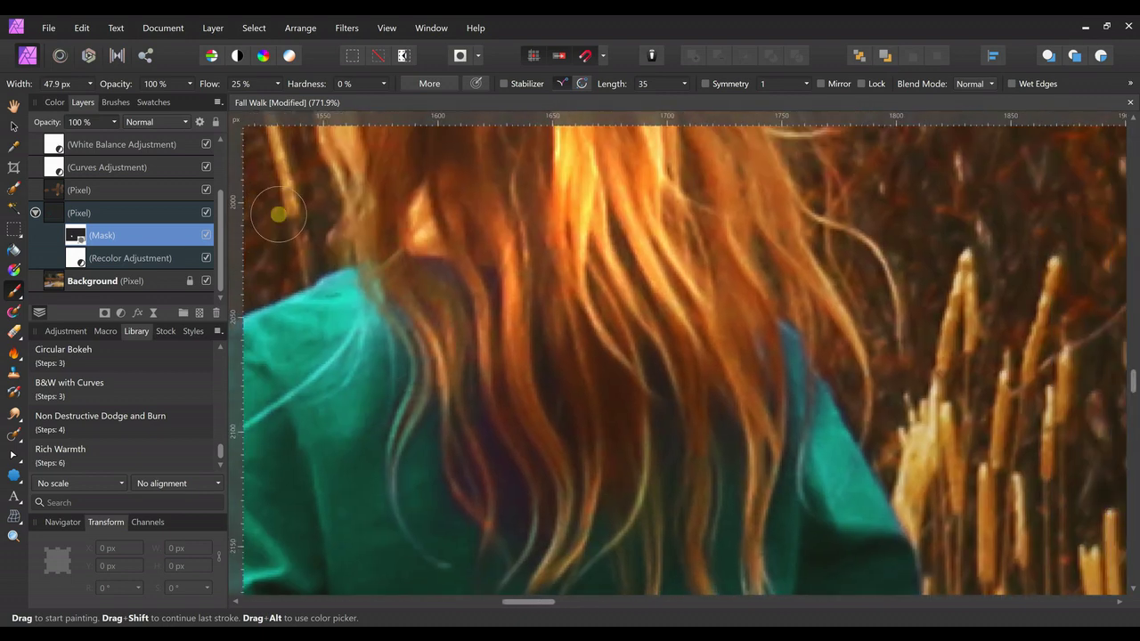
pyautogui.scroll(-4, 279, 214)
pyautogui.hscroll(-1, 279, 214)
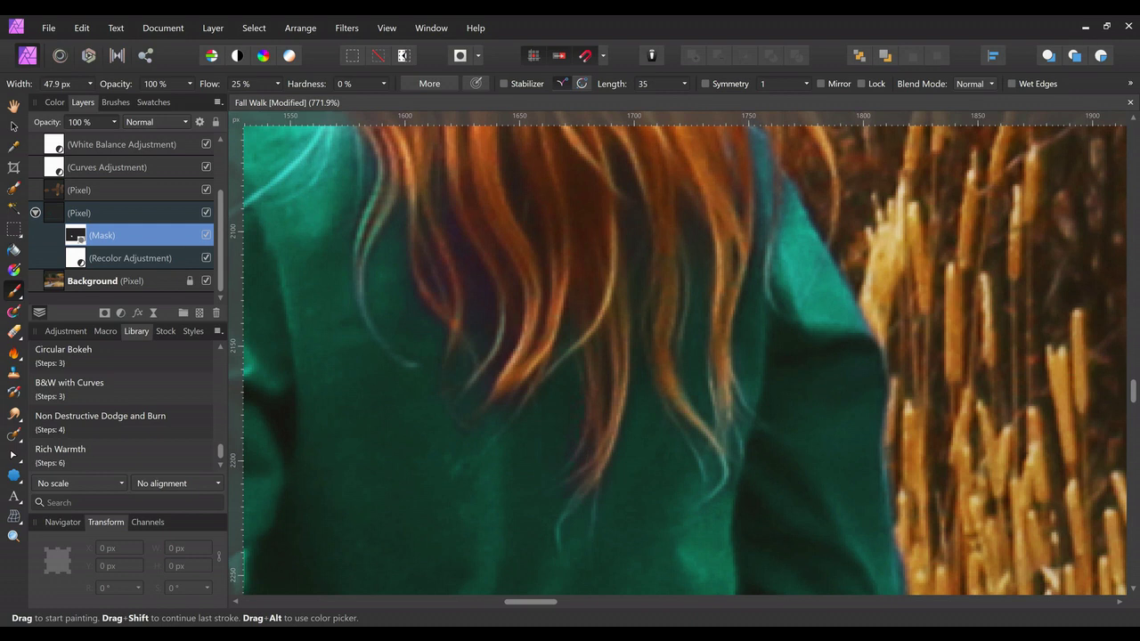
pyautogui.press('[')
pyautogui.press('[')
pyautogui.press('[')
pyautogui.moveTo(376, 226)
pyautogui.mouseDown()
pyautogui.moveTo(366, 201)
pyautogui.moveTo(378, 228)
pyautogui.mouseUp()
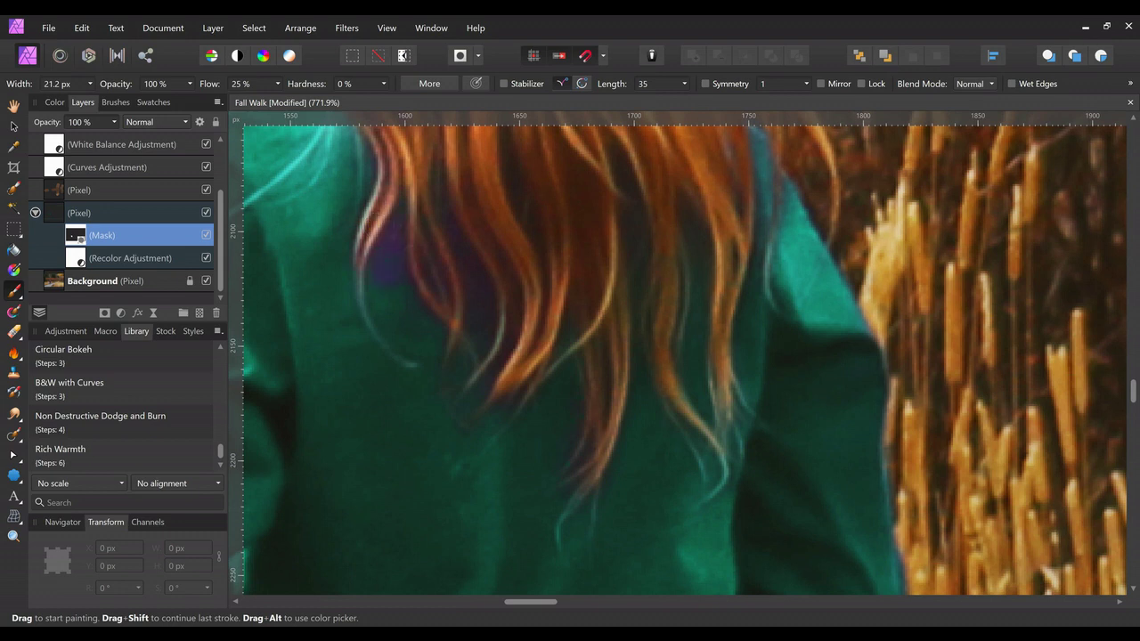
# Step: Swap the brush color to white and paint the green back into the purple jacket areas between the strands
pyautogui.click(54, 106)
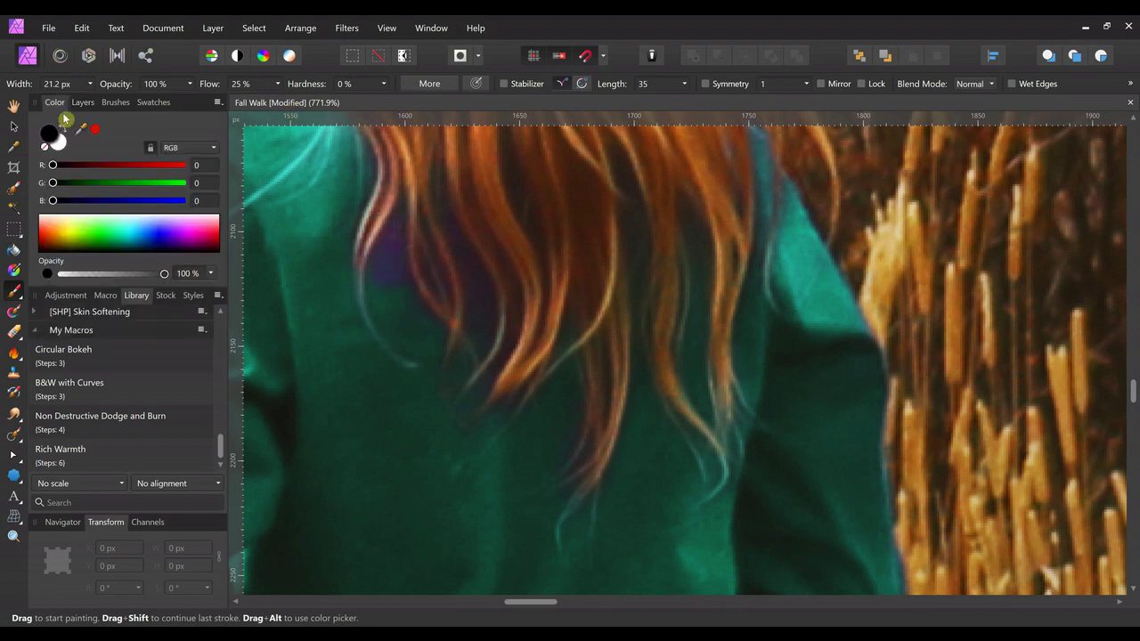
pyautogui.click(62, 132)
pyautogui.click(83, 104)
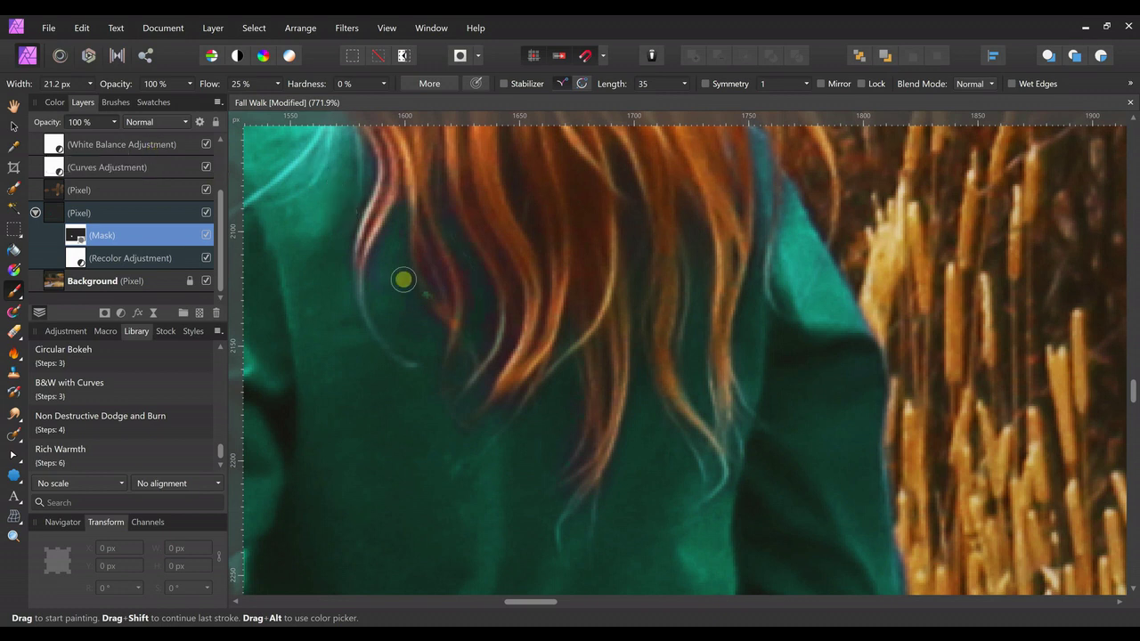
# Step: Examine how the recolored jacket looks within the whole photo
pyautogui.scroll(-5, 410, 287)
pyautogui.scroll(-2, 411, 286)
pyautogui.scroll(-5, 415, 281)
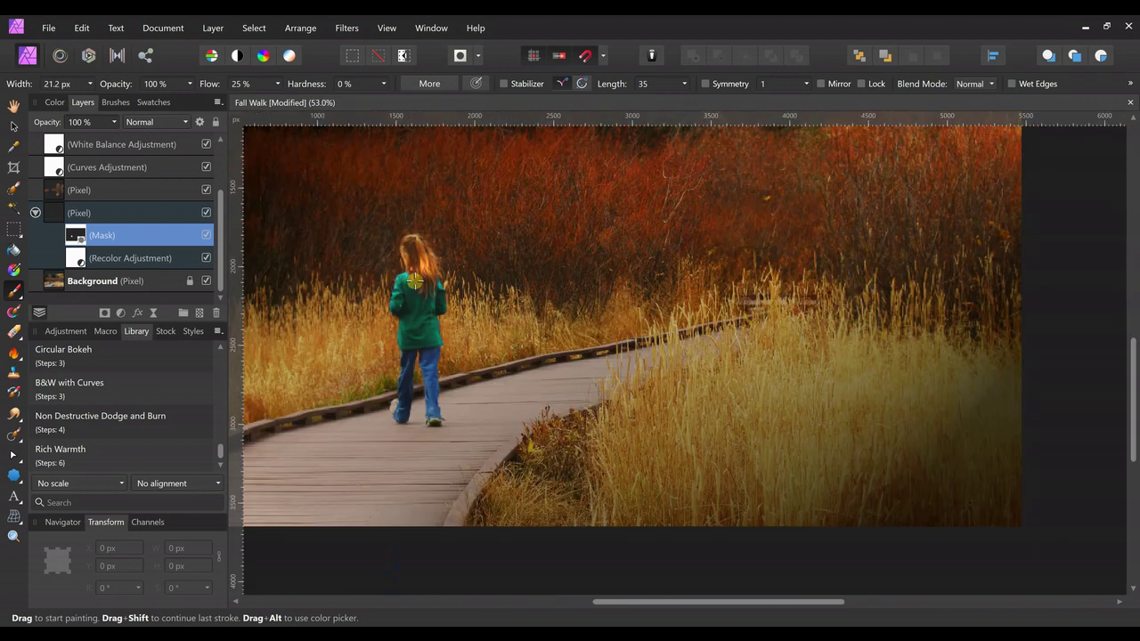
pyautogui.scroll(-3, 418, 285)
pyautogui.scroll(-1, 512, 326)
pyautogui.scroll(1, 495, 360)
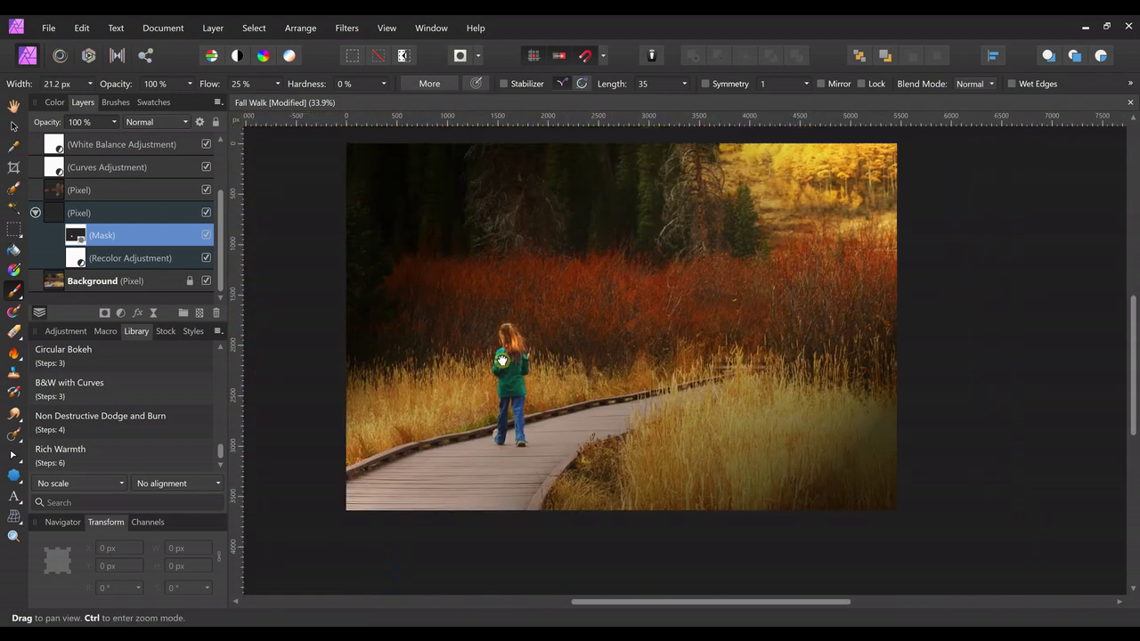
pyautogui.scroll(1, 492, 358)
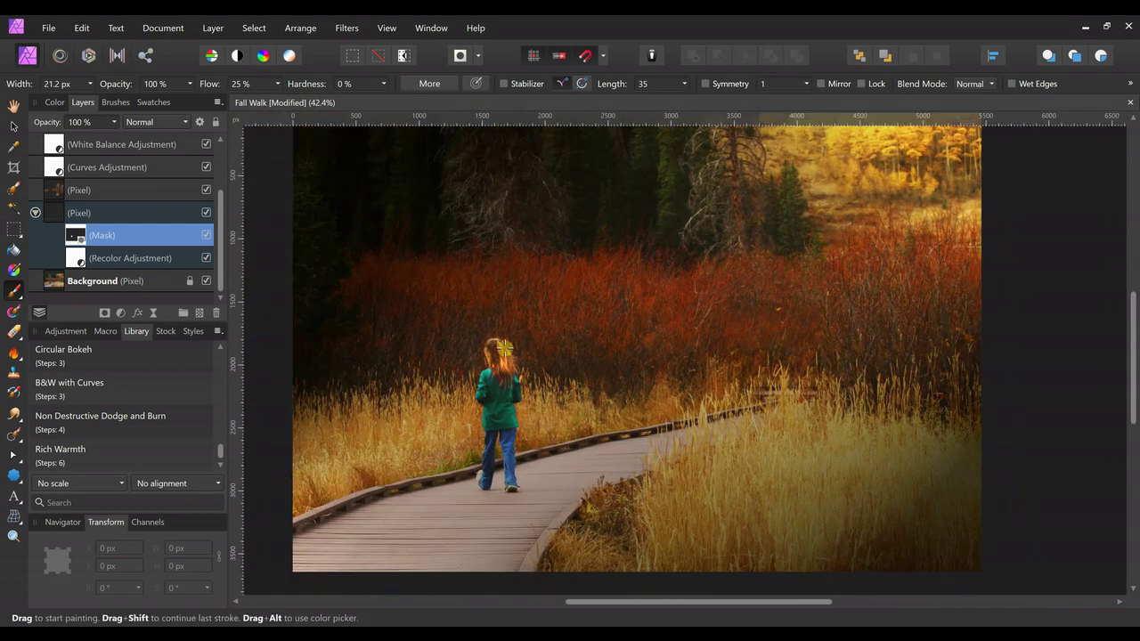
pyautogui.moveTo(516, 334); pyautogui.dragTo(504, 371)
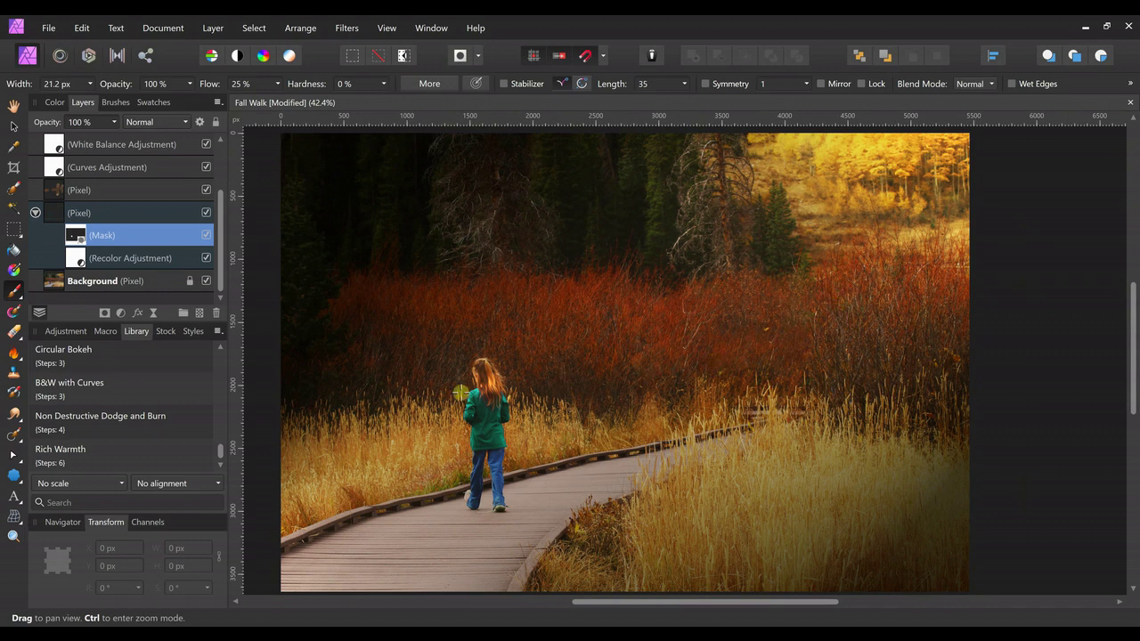
# Step: Add a Selective Color adjustment at the top of the layer stack with magenta at 24 % for Reds and invert its mask
pyautogui.click(35, 215)
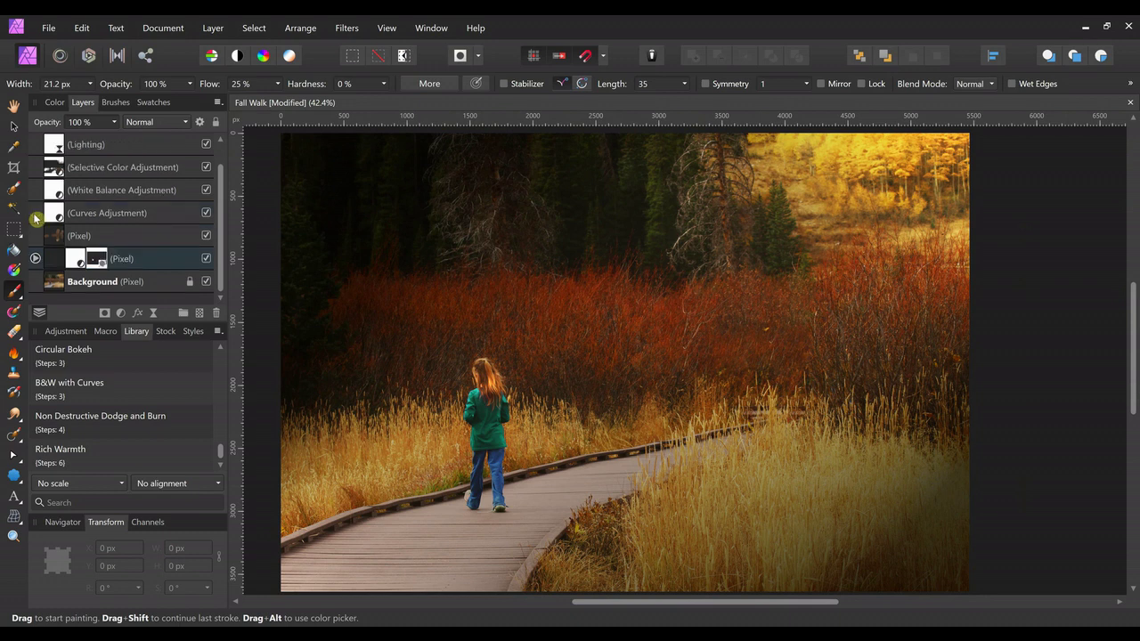
pyautogui.click(121, 314)
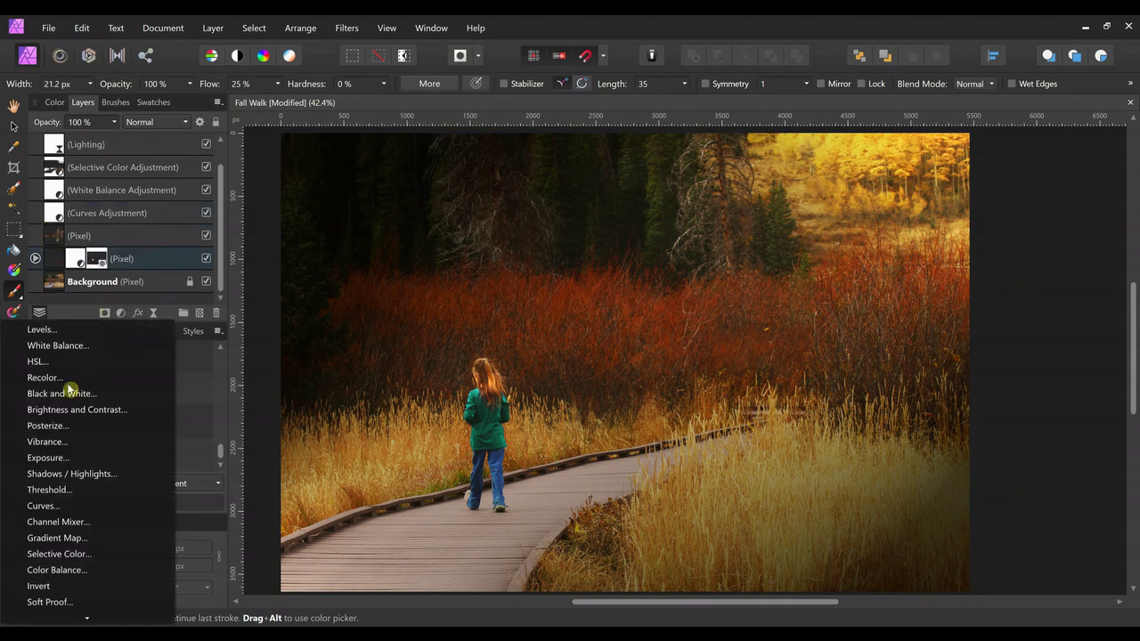
pyautogui.click(40, 554)
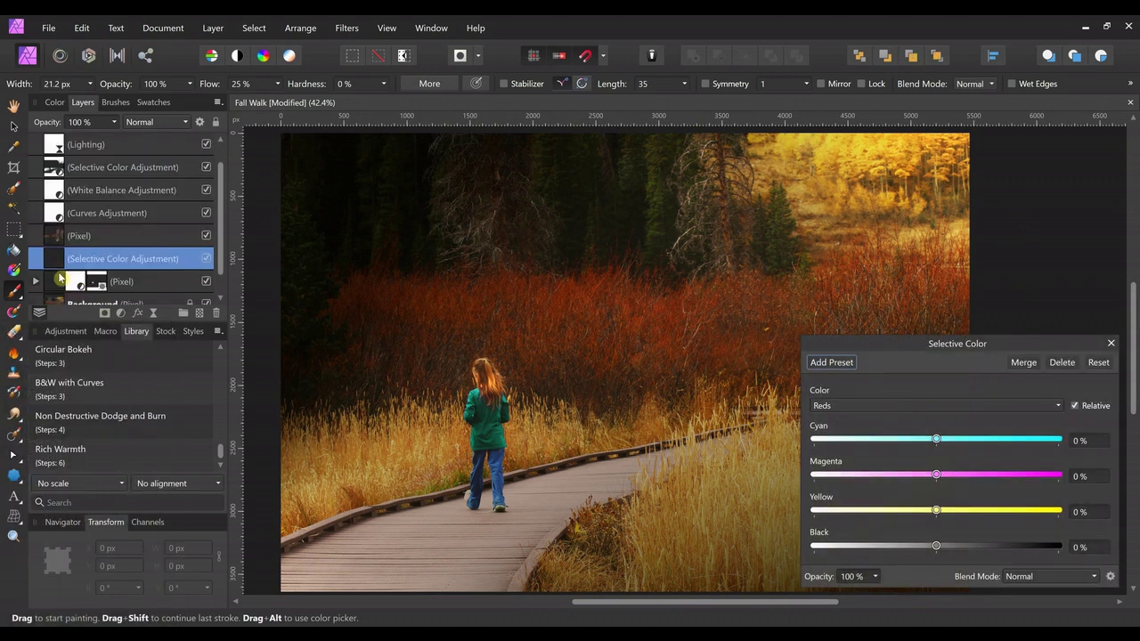
pyautogui.moveTo(56, 263); pyautogui.dragTo(82, 125)
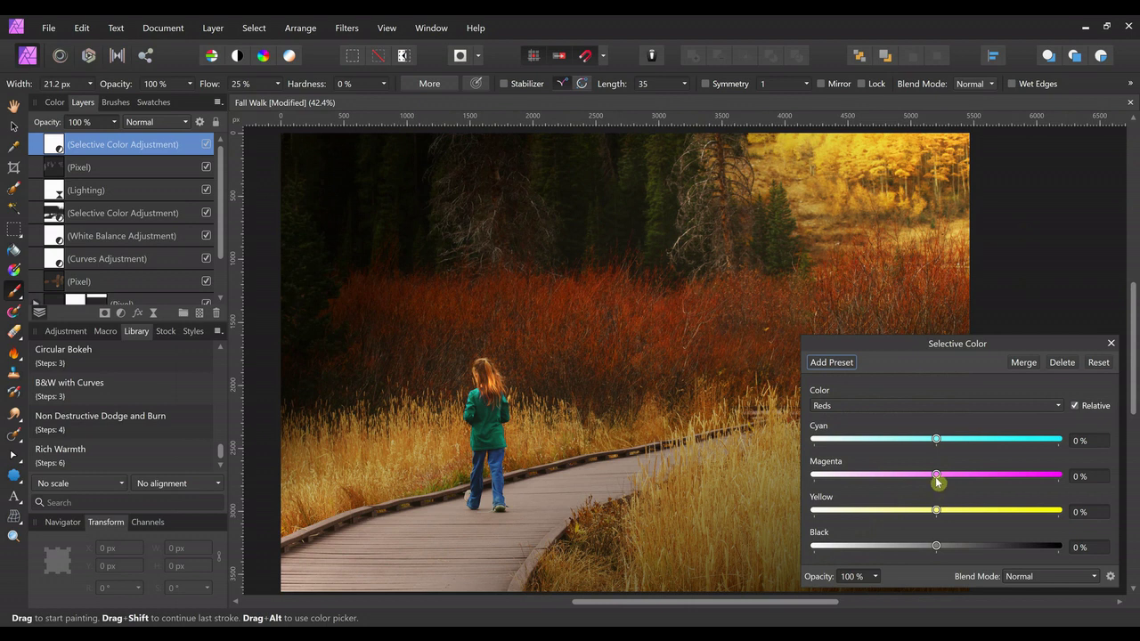
pyautogui.moveTo(936, 477); pyautogui.dragTo(965, 475)
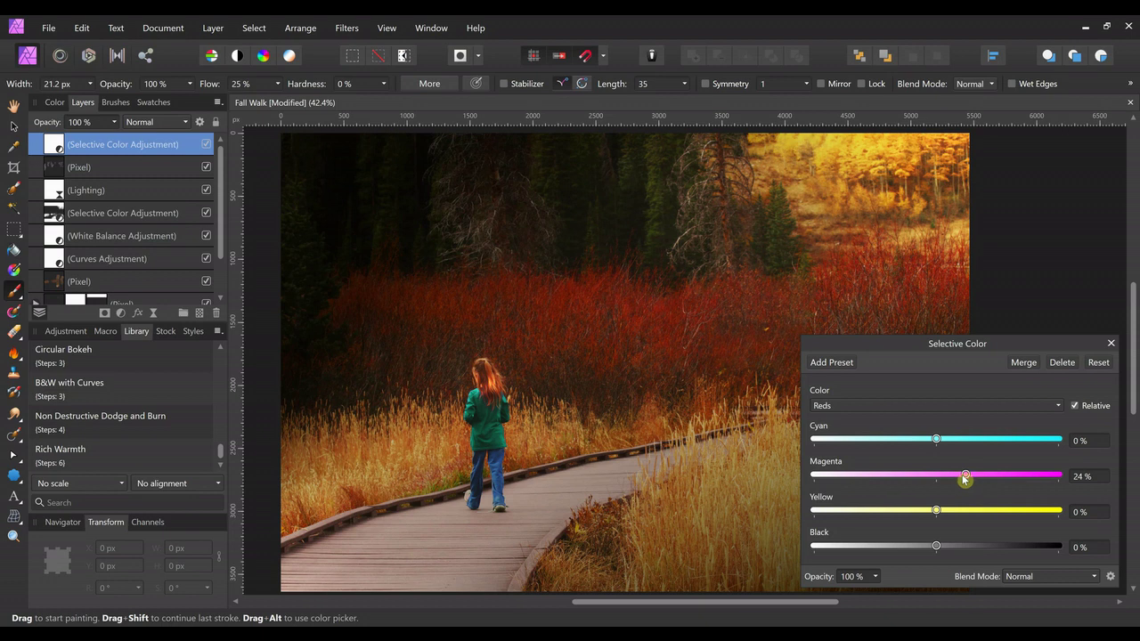
pyautogui.click(1111, 343)
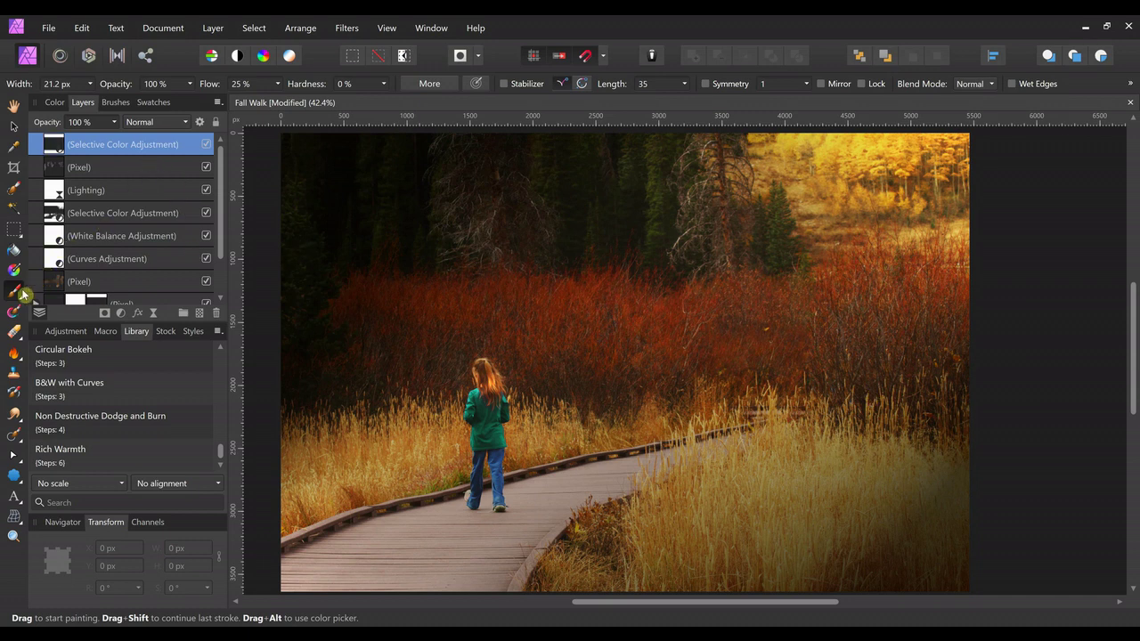
# Step: Paint white over the red bushes on the Selective Color mask with a 924.6 px soft brush
pyautogui.click(59, 104)
pyautogui.click(77, 103)
pyautogui.press(']')
pyautogui.press(']')
pyautogui.press(']')
pyautogui.press(']')
pyautogui.press(']')
pyautogui.press(']')
pyautogui.press(']')
pyautogui.press(']')
pyautogui.press(']')
pyautogui.press(']')
pyautogui.press(']')
pyautogui.press(']')
pyautogui.press(']')
pyautogui.press(']')
pyautogui.press(']')
pyautogui.press(']')
pyautogui.press(']')
pyautogui.press(']')
pyautogui.press(']')
pyautogui.press(']')
pyautogui.press(']')
pyautogui.press(']')
pyautogui.press(']')
pyautogui.press(']')
pyautogui.press(']')
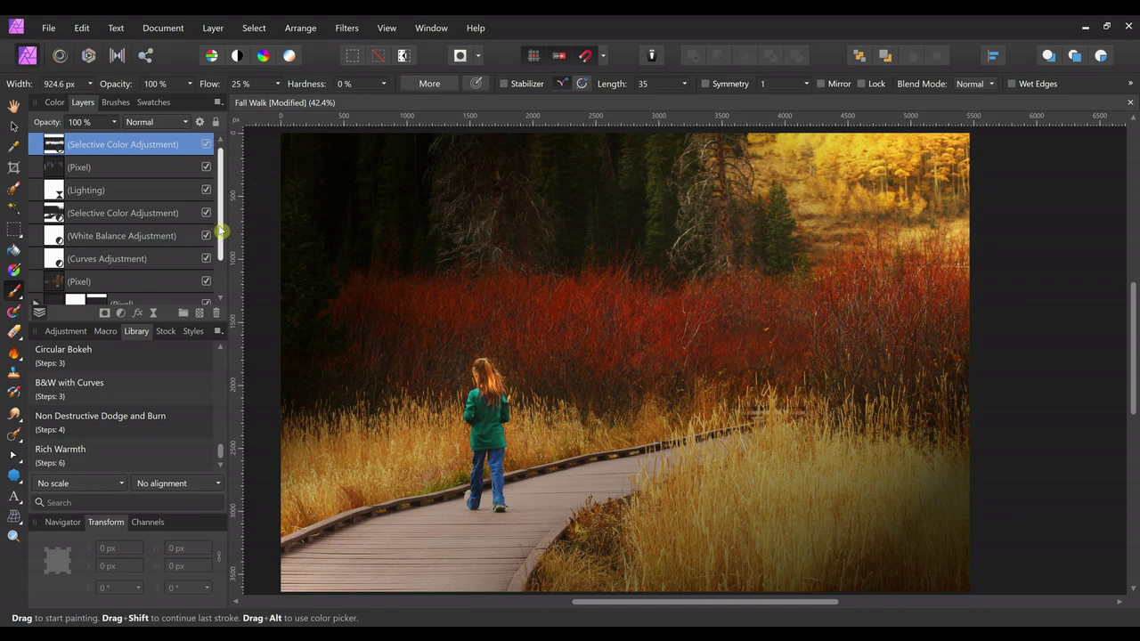
pyautogui.scroll(-1, 212, 249)
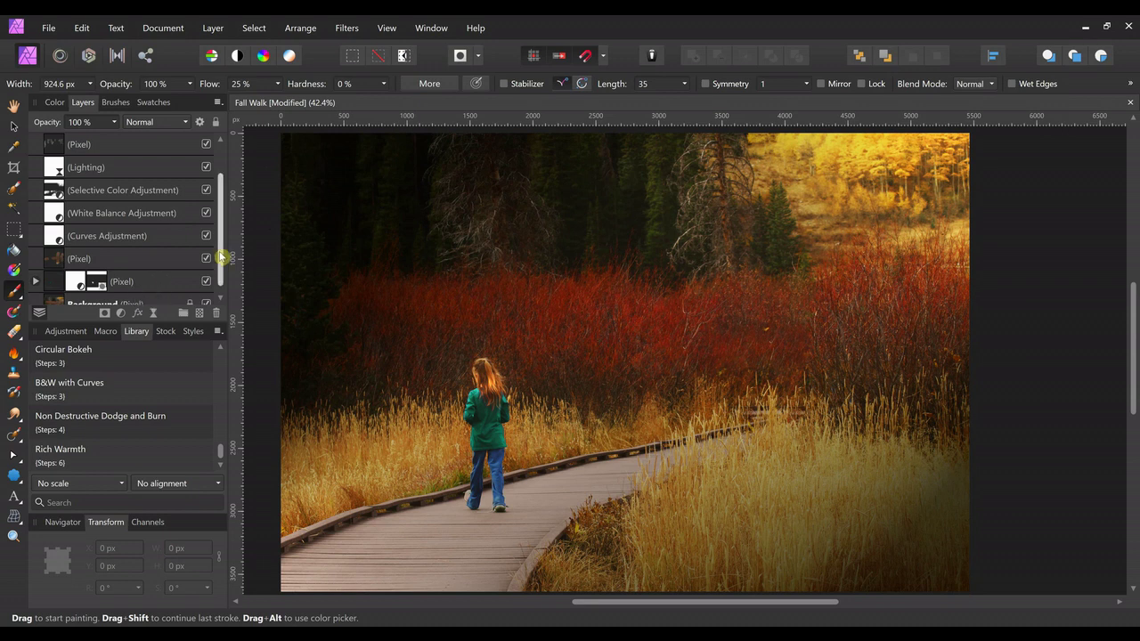
# Step: Select all layers above the Background and toggle their visibility off and back on to compare the retouched photo with the original
pyautogui.scroll(-1, 223, 257)
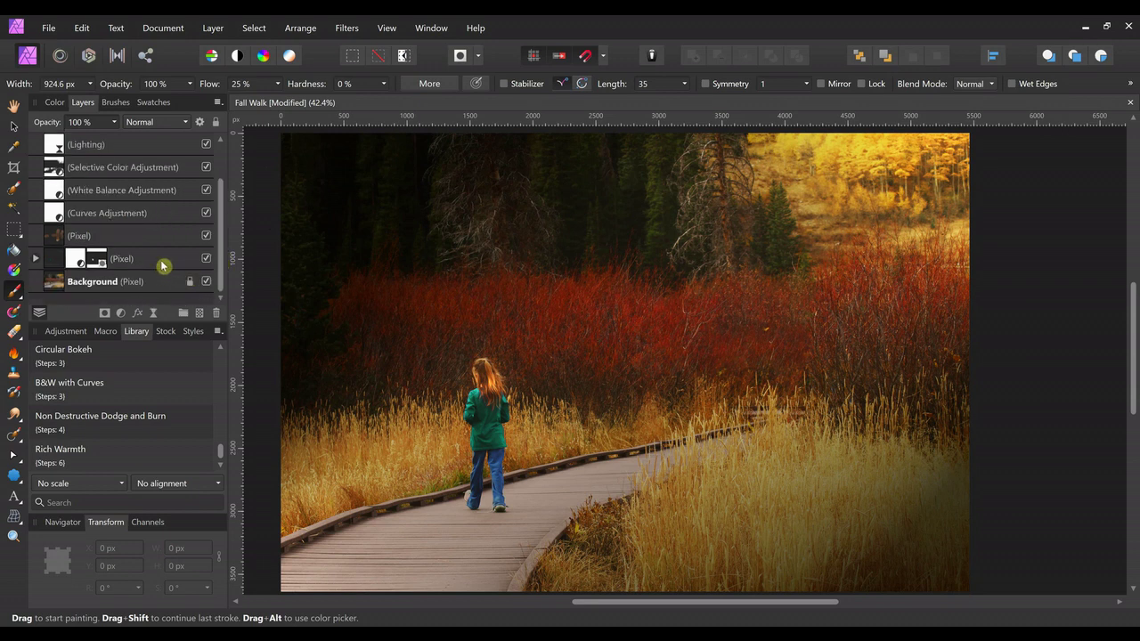
pyautogui.click(164, 265)
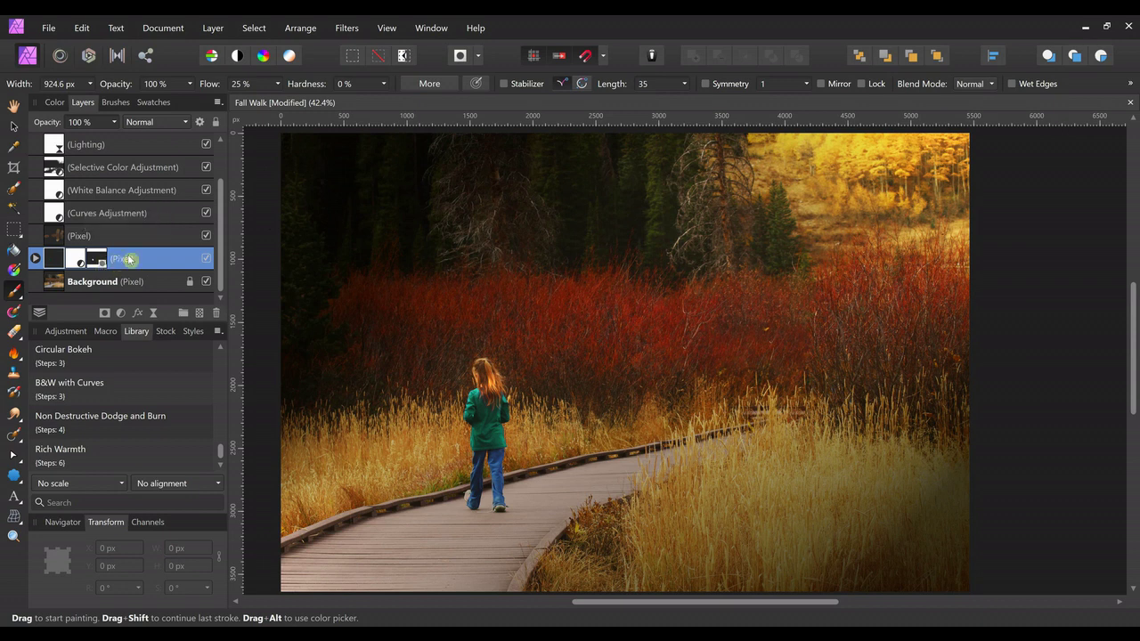
pyautogui.moveTo(219, 229); pyautogui.dragTo(241, 201)
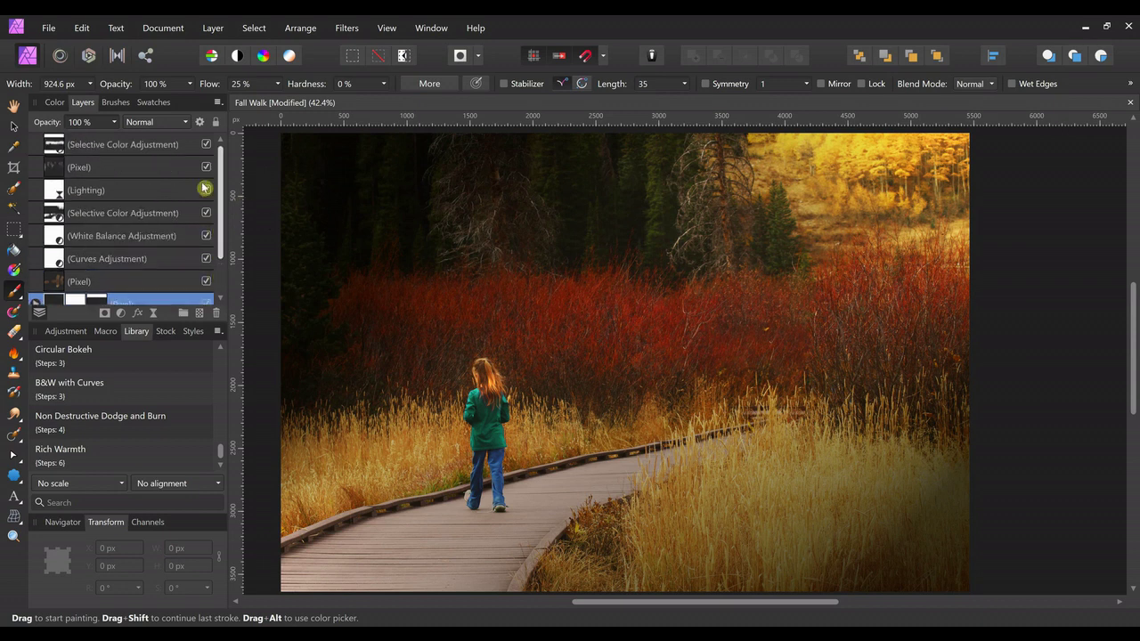
pyautogui.keyDown('shift'); pyautogui.click(176, 149); pyautogui.keyUp('shift')
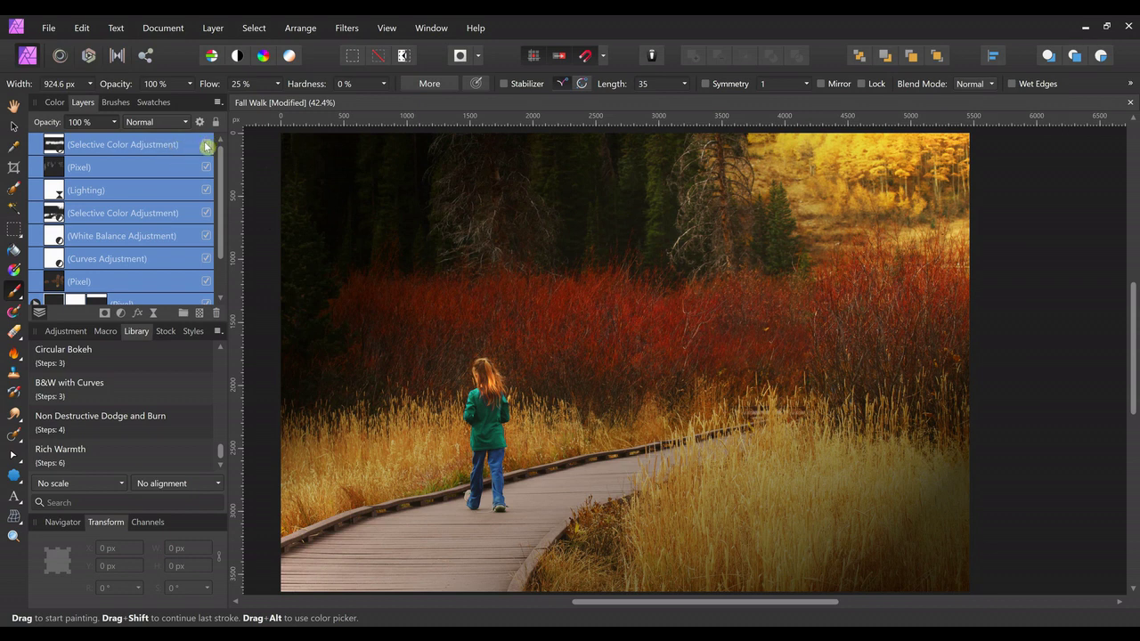
pyautogui.click(205, 145)
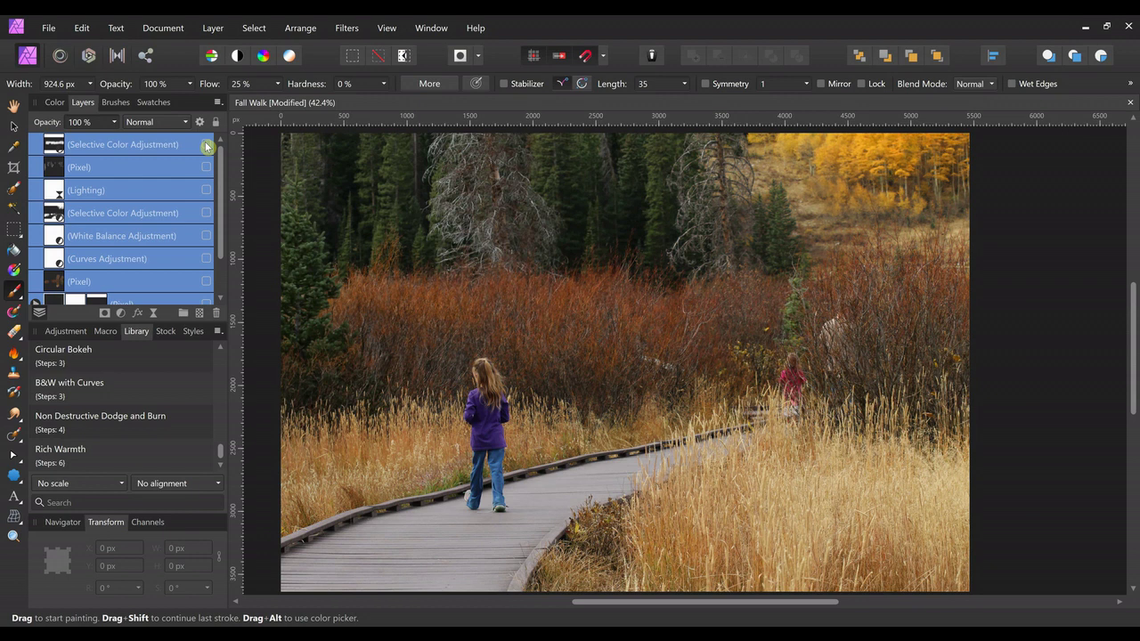
pyautogui.click(206, 145)
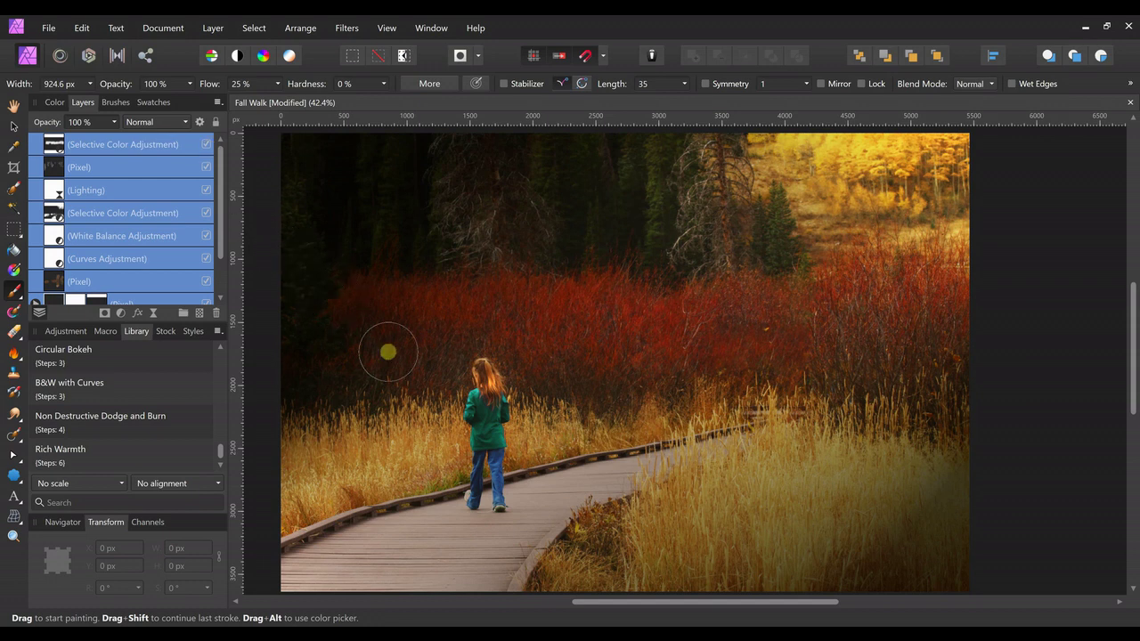
pyautogui.moveTo(484, 376)
pyautogui.mouseDown()
pyautogui.moveTo(508, 374)
pyautogui.moveTo(506, 387)
pyautogui.mouseUp()
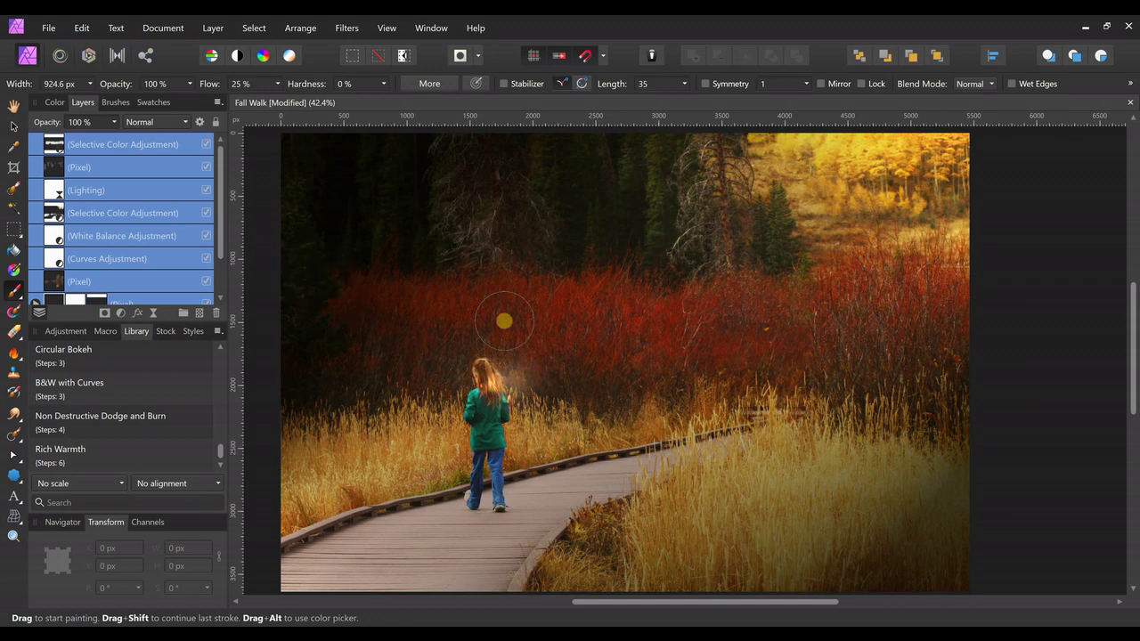
pyautogui.hotkey('ctrl', 'z')
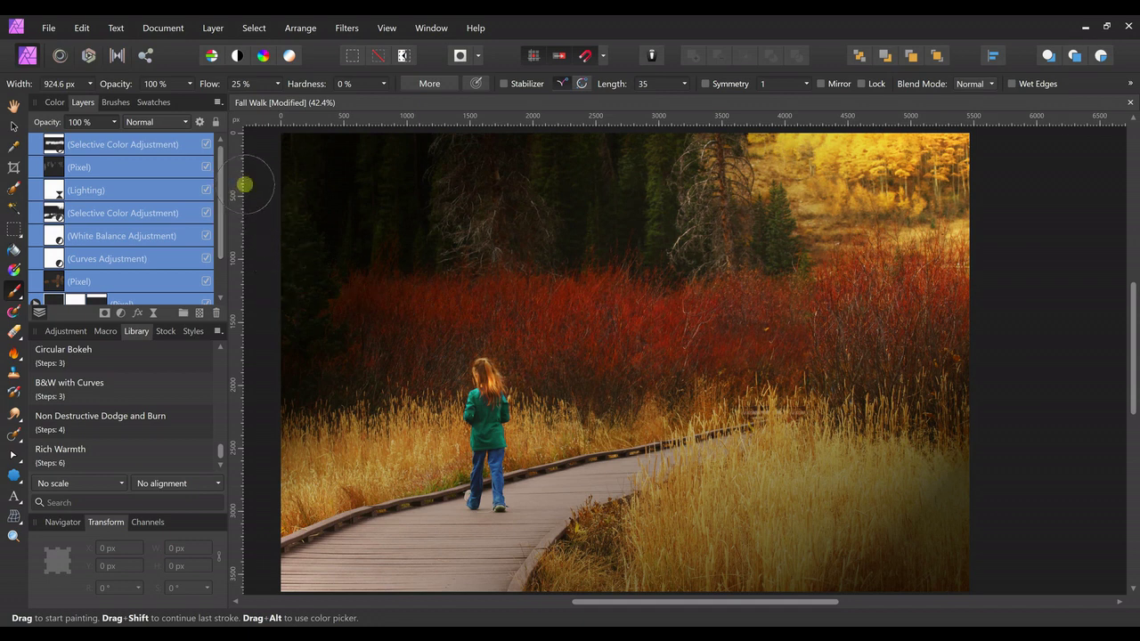